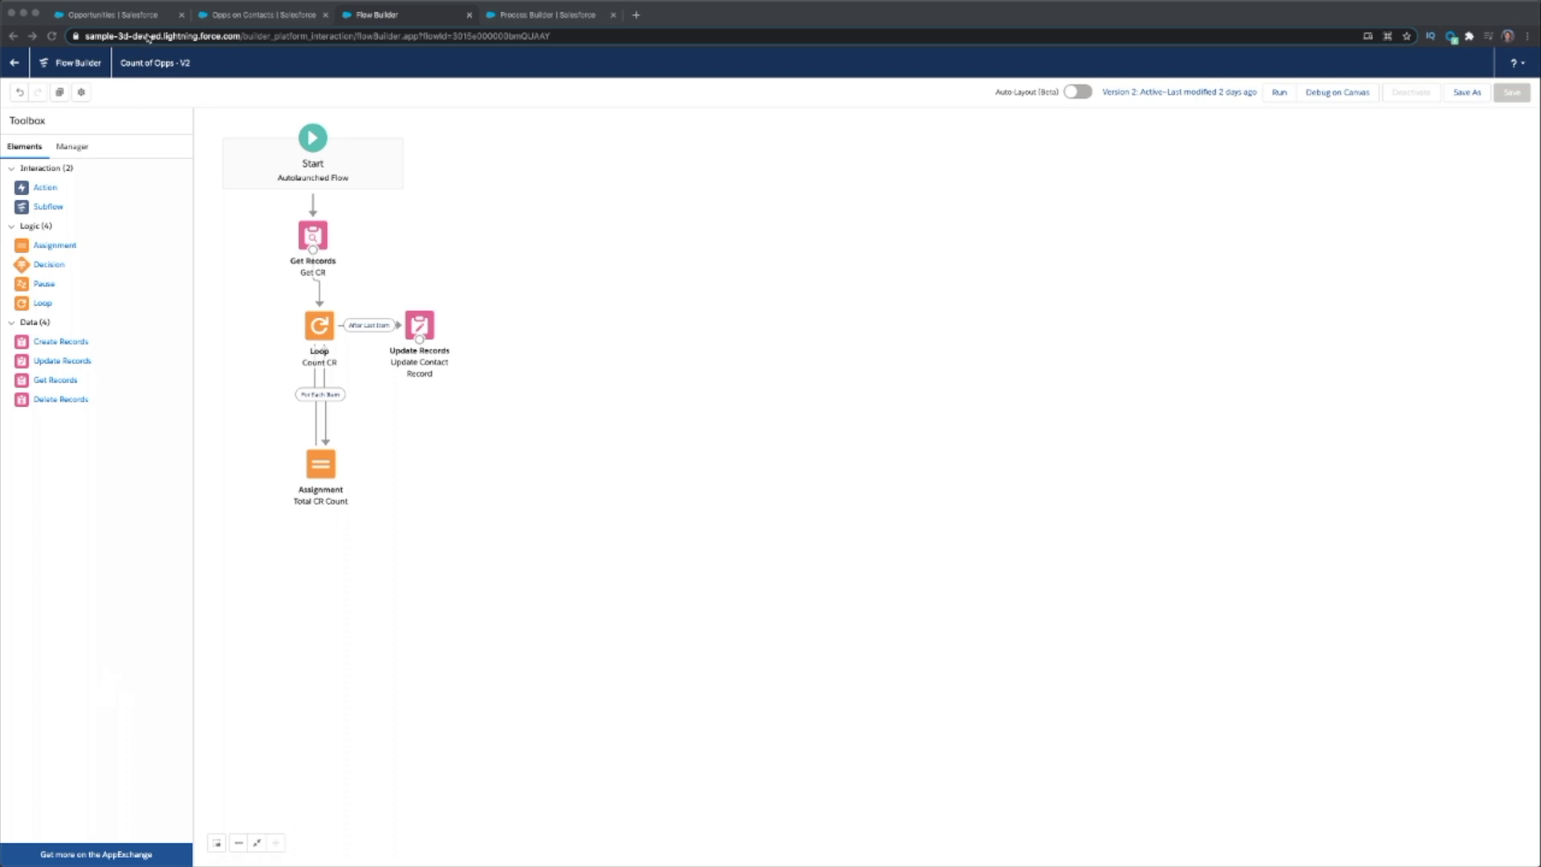
# Switch from the flow to the Opportunities tab showing the ABC Biotech Opportunities list.
pyautogui.click(145, 16)
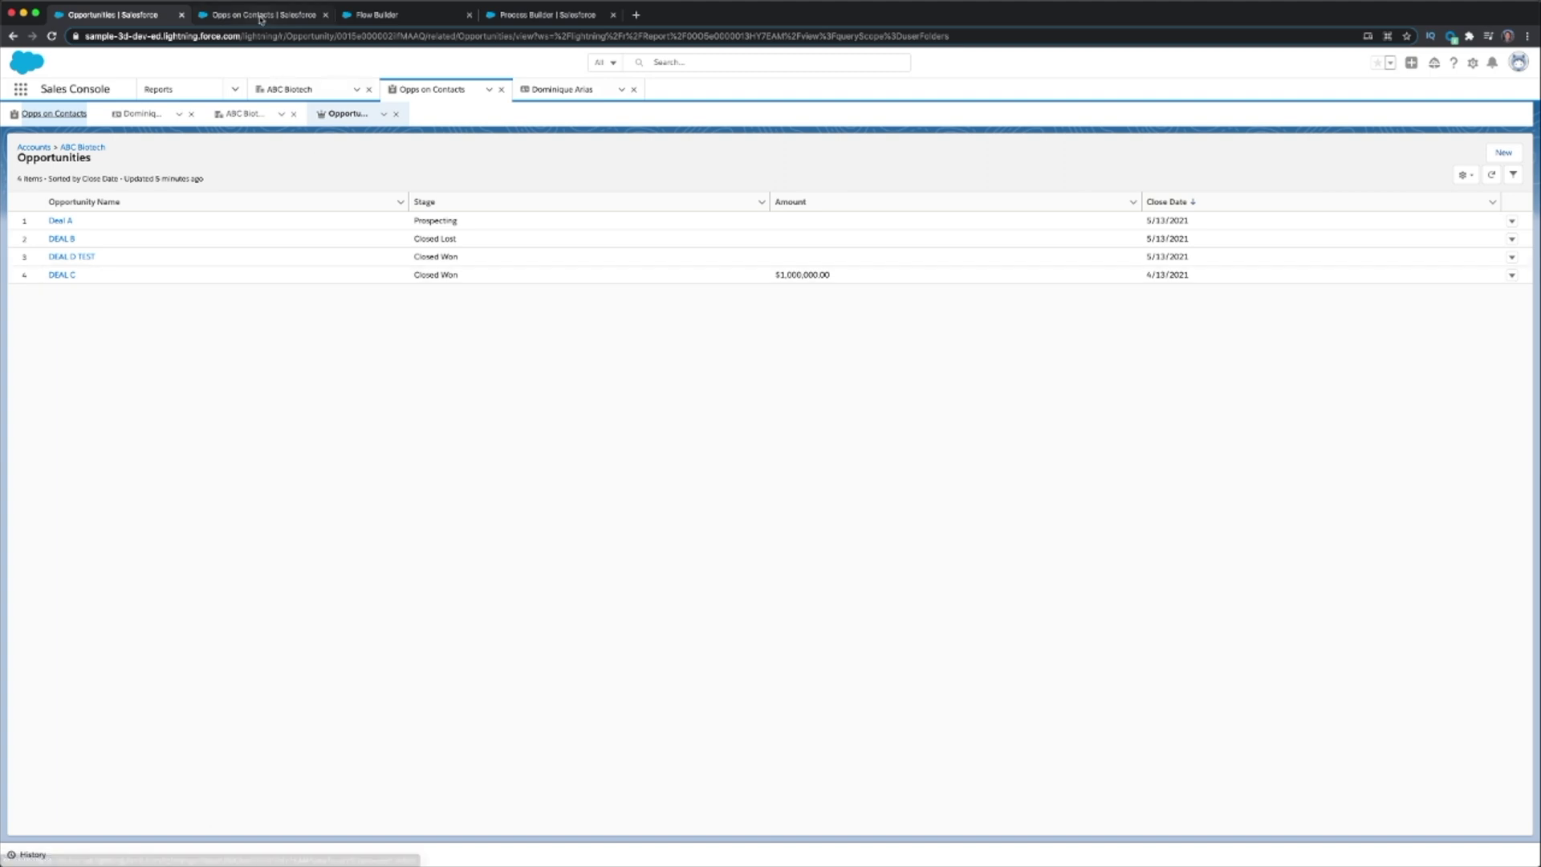
# Show the Opps on Contacts report with Total Count of Won Opps at 2.
pyautogui.click(261, 16)
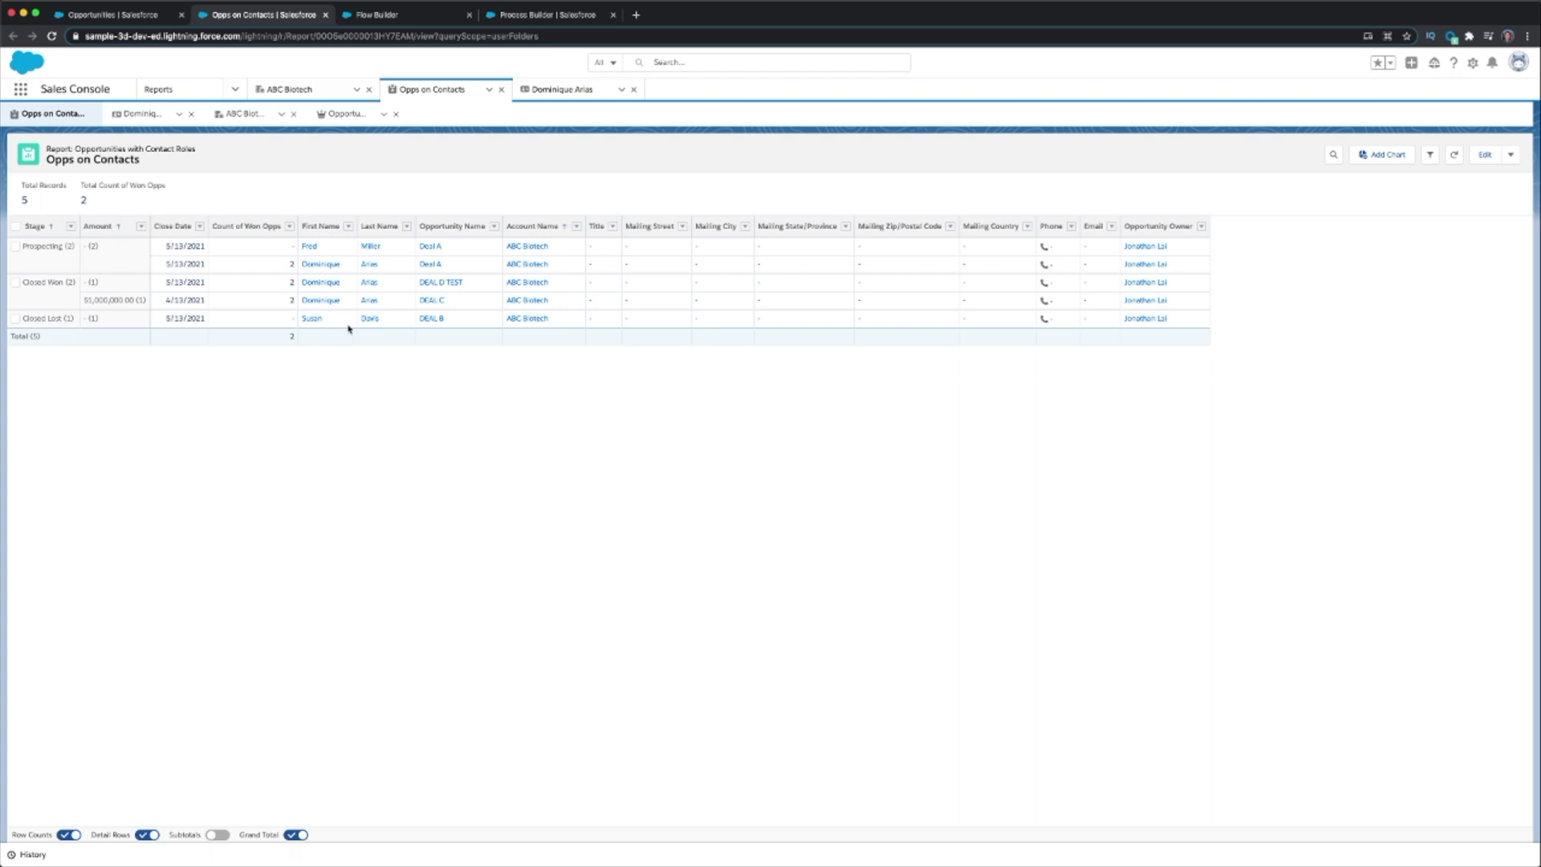
# Open the contact's record in a new tab, check Details (Count of Won Opps 2), and return to the flow.
pyautogui.rightClick(322, 305)
pyautogui.click(331, 307)
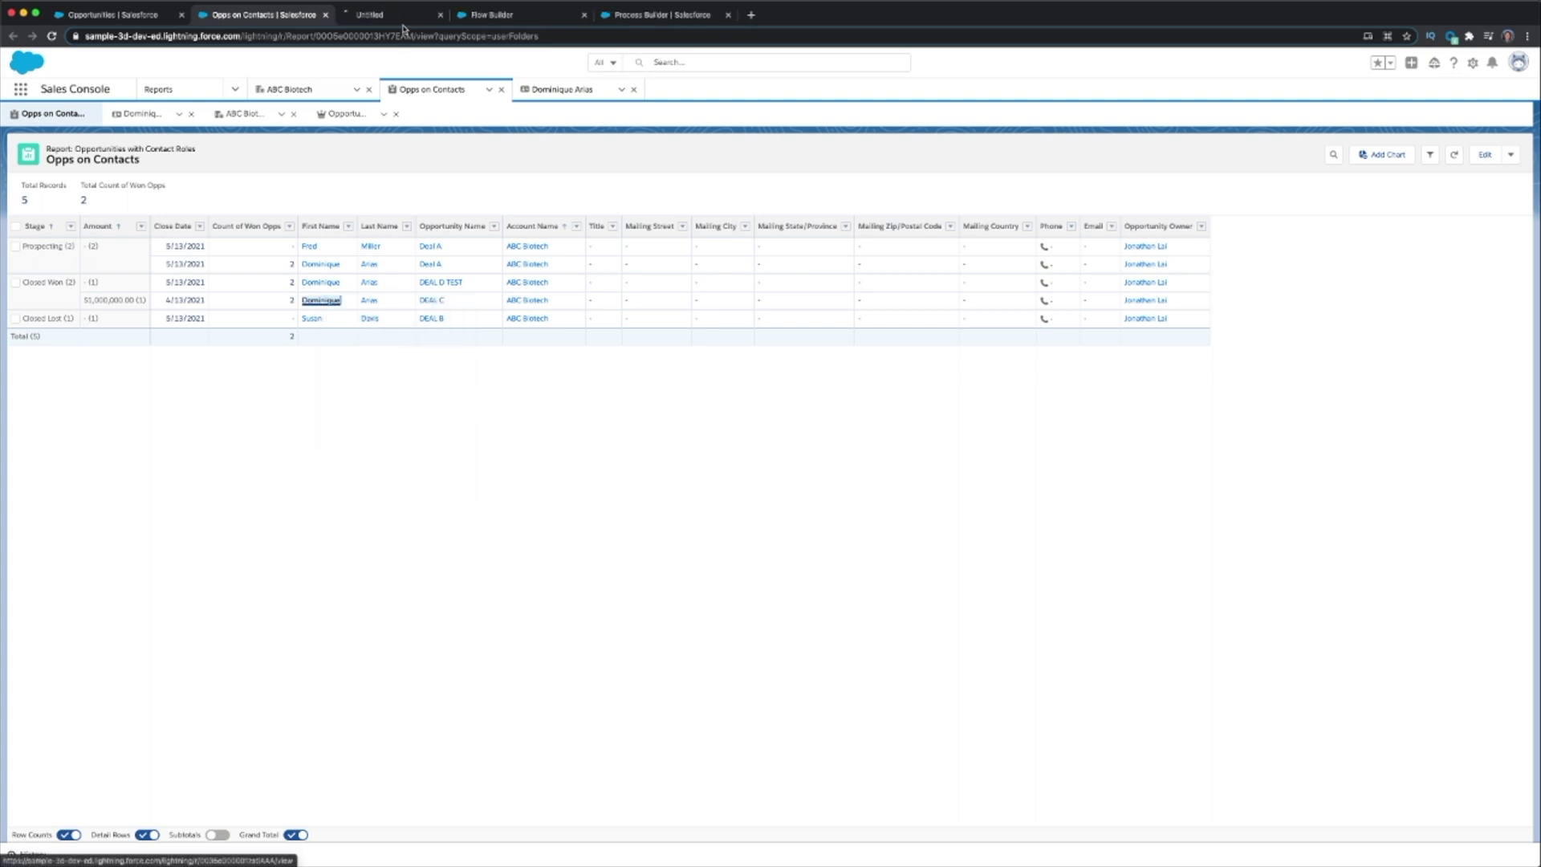
pyautogui.hotkey('ctrl', 'Tab')
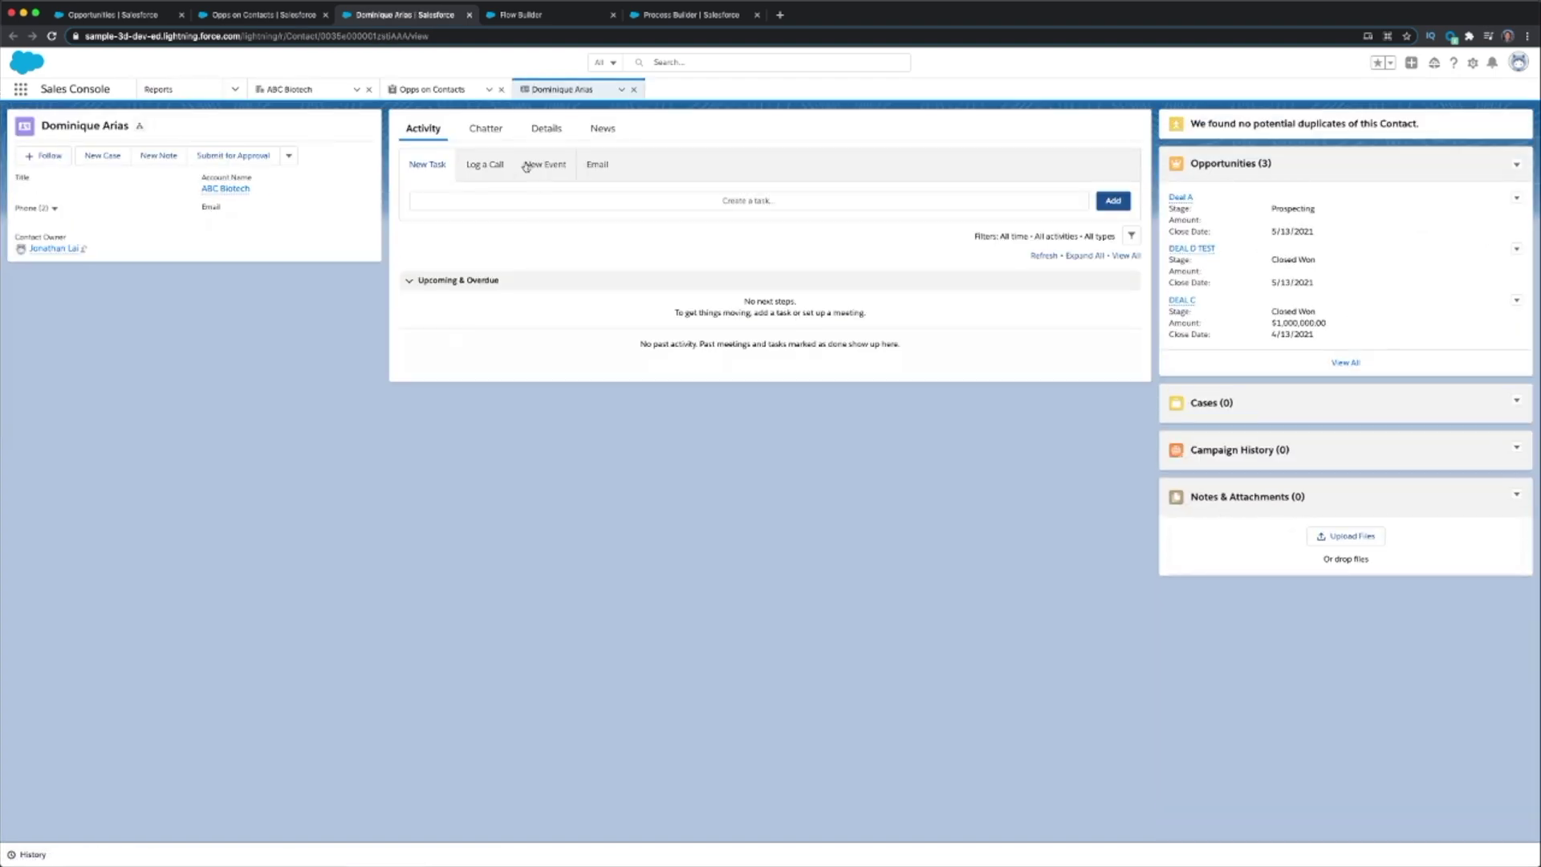
pyautogui.click(546, 129)
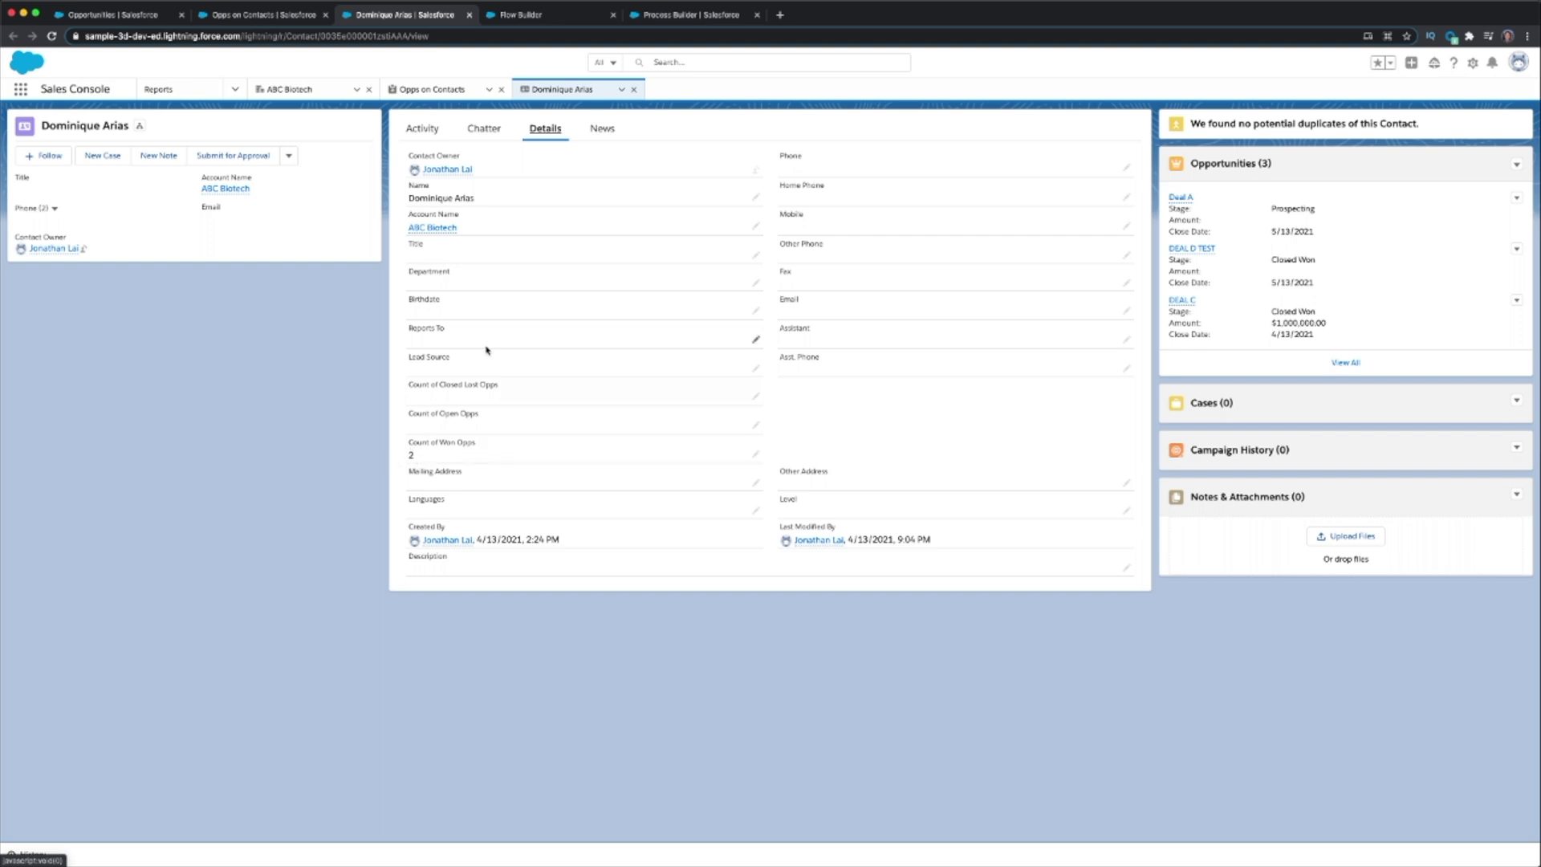
pyautogui.click(541, 14)
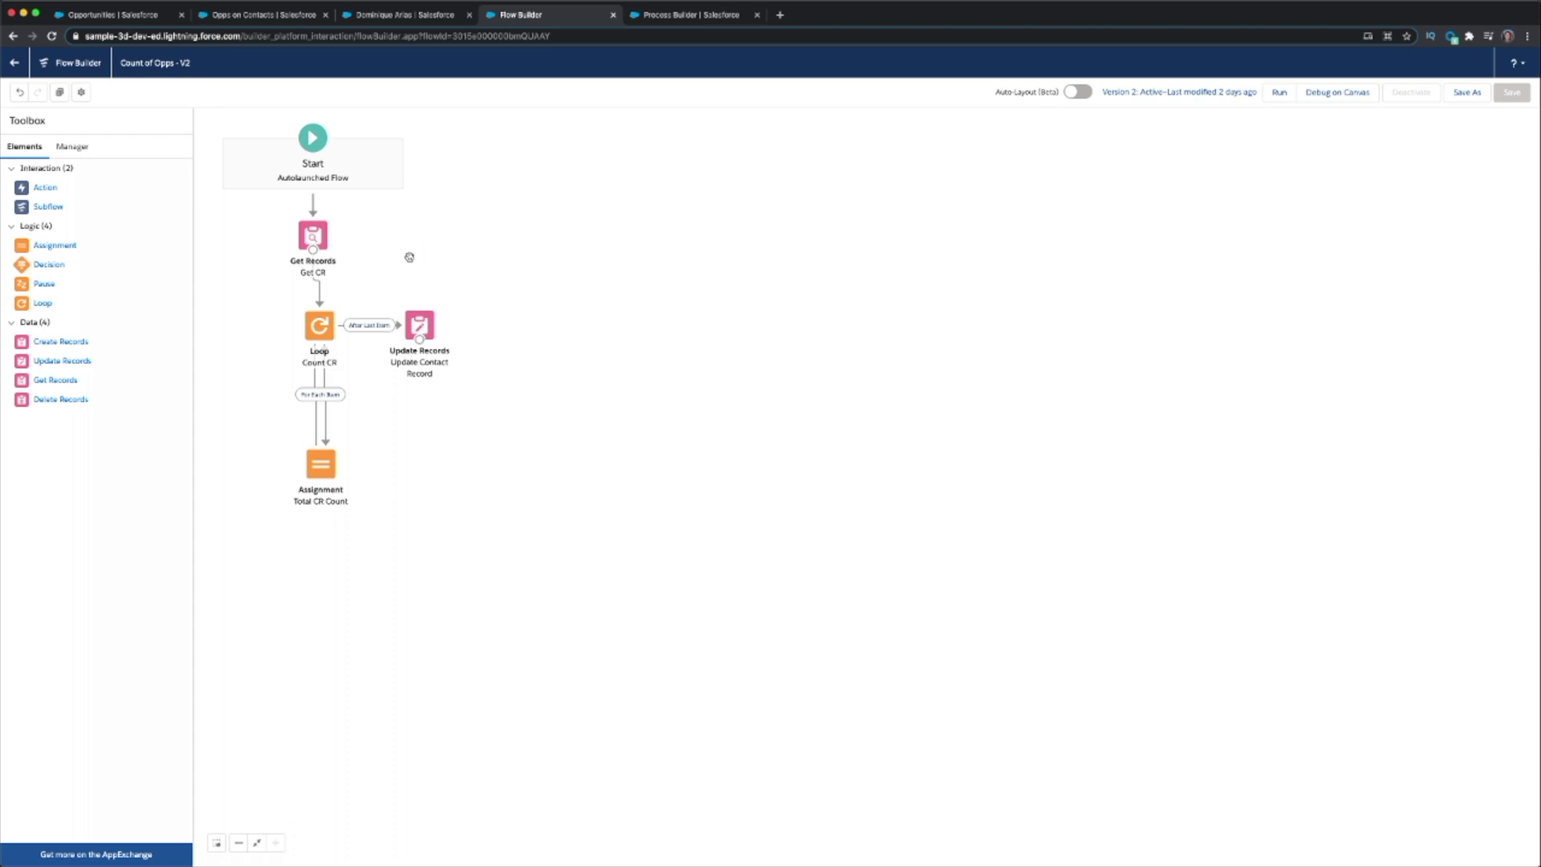
# Open the Get CR element's settings and select the curContactID condition value.
pyautogui.click(317, 240)
pyautogui.doubleClick(318, 240)
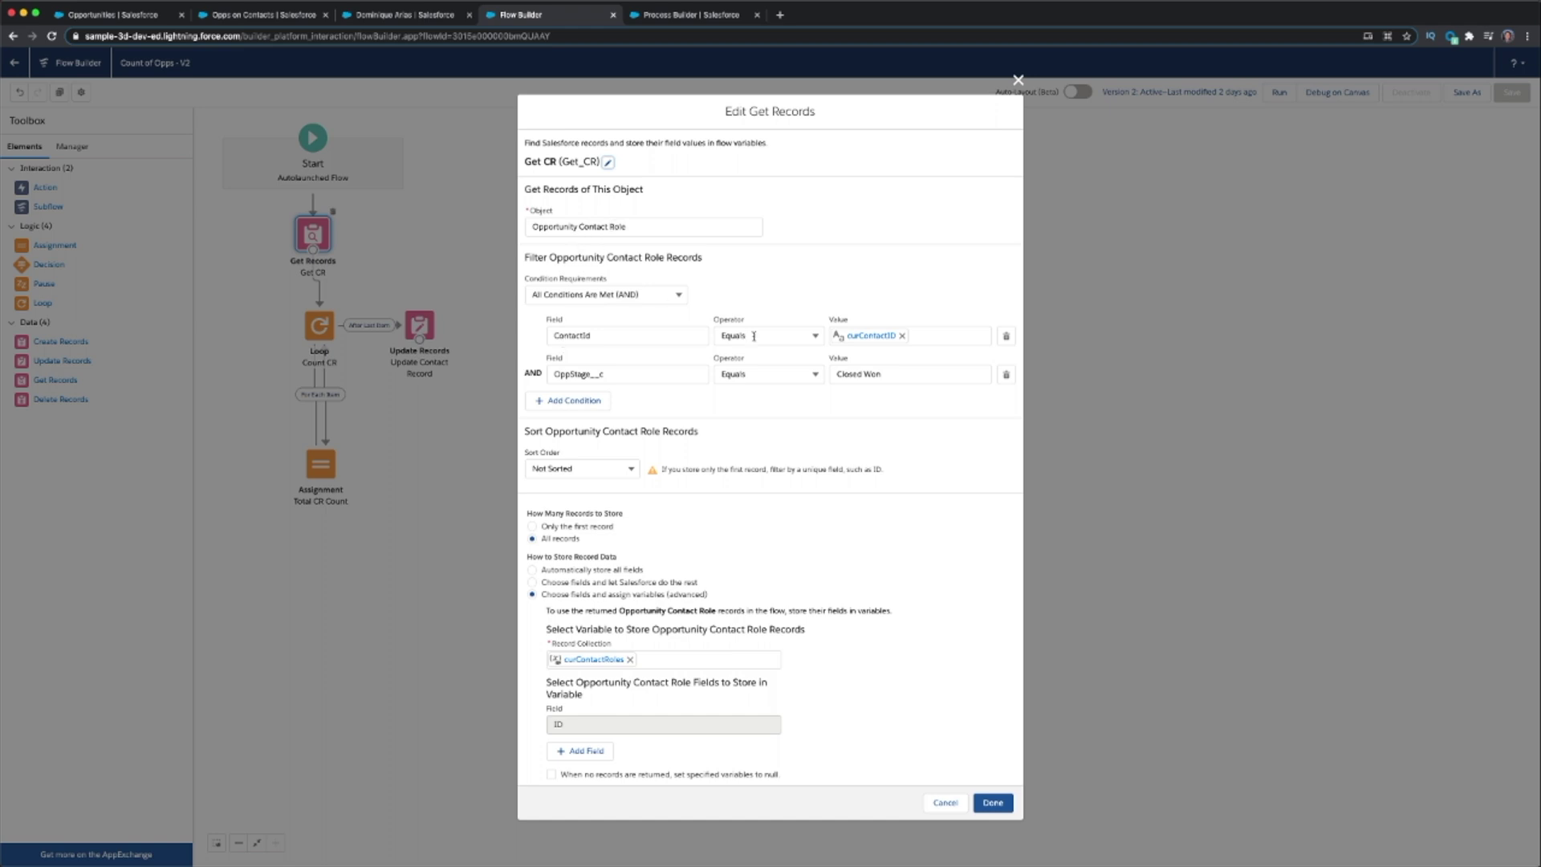
pyautogui.click(877, 337)
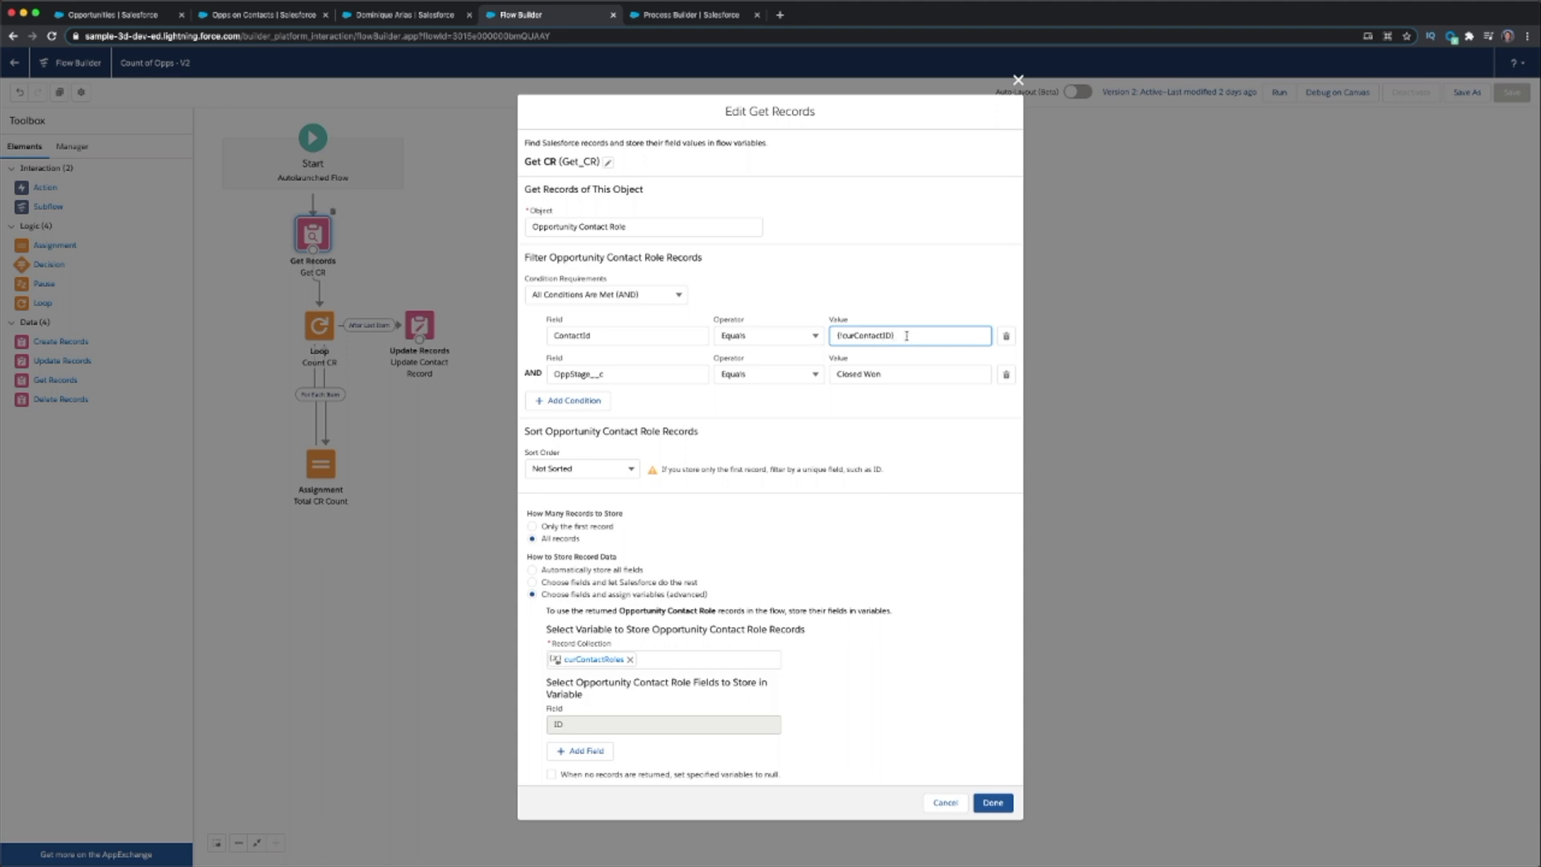
# Add a third Get CR condition on ContactId and start a new resource for its value.
pyautogui.click(571, 400)
pyautogui.click(694, 396)
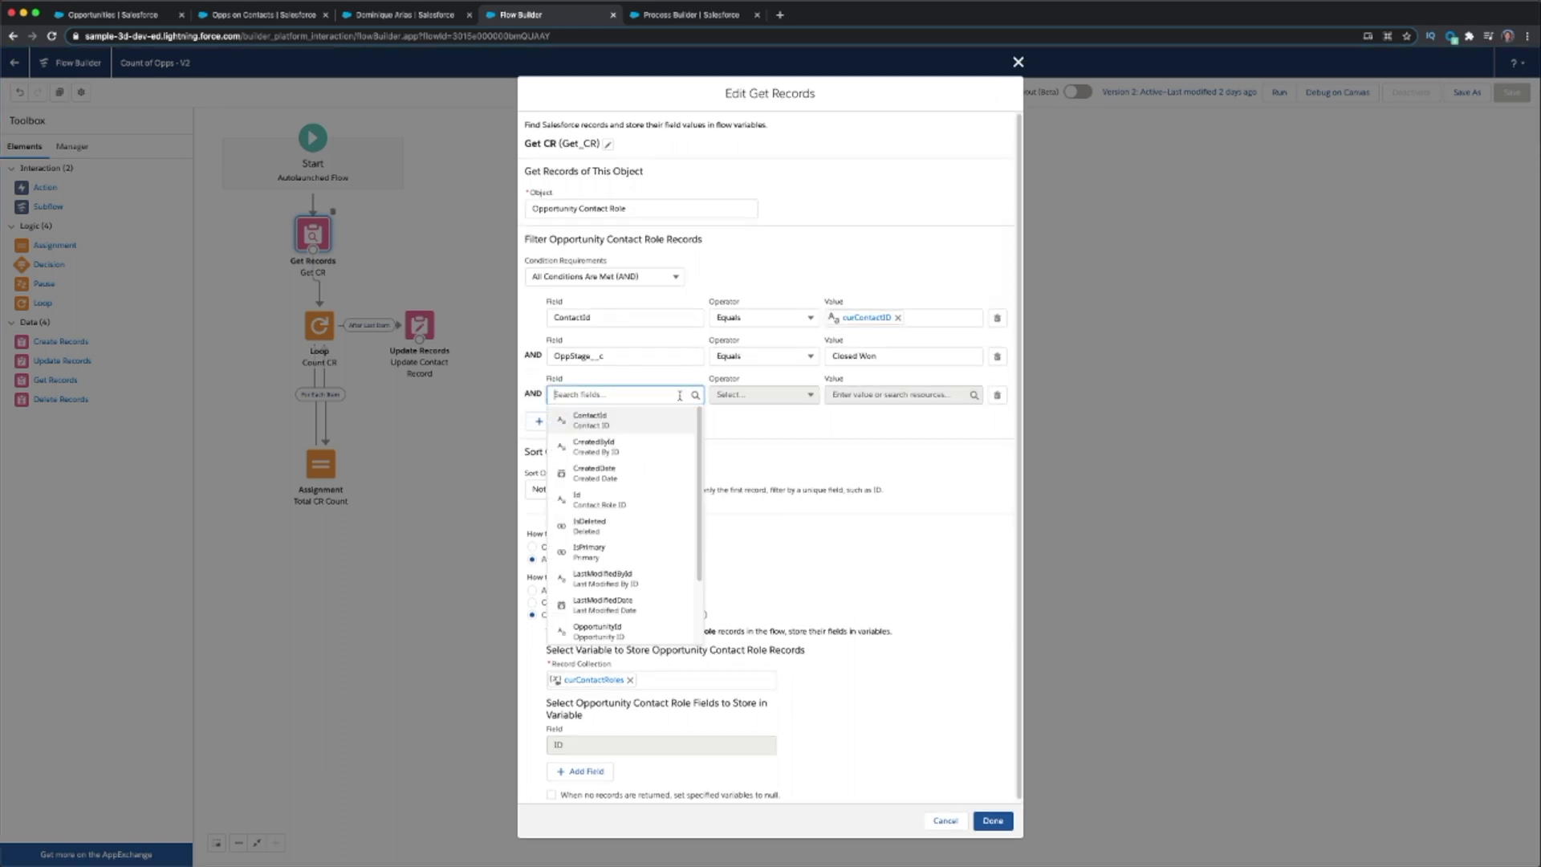
pyautogui.click(658, 417)
pyautogui.click(913, 397)
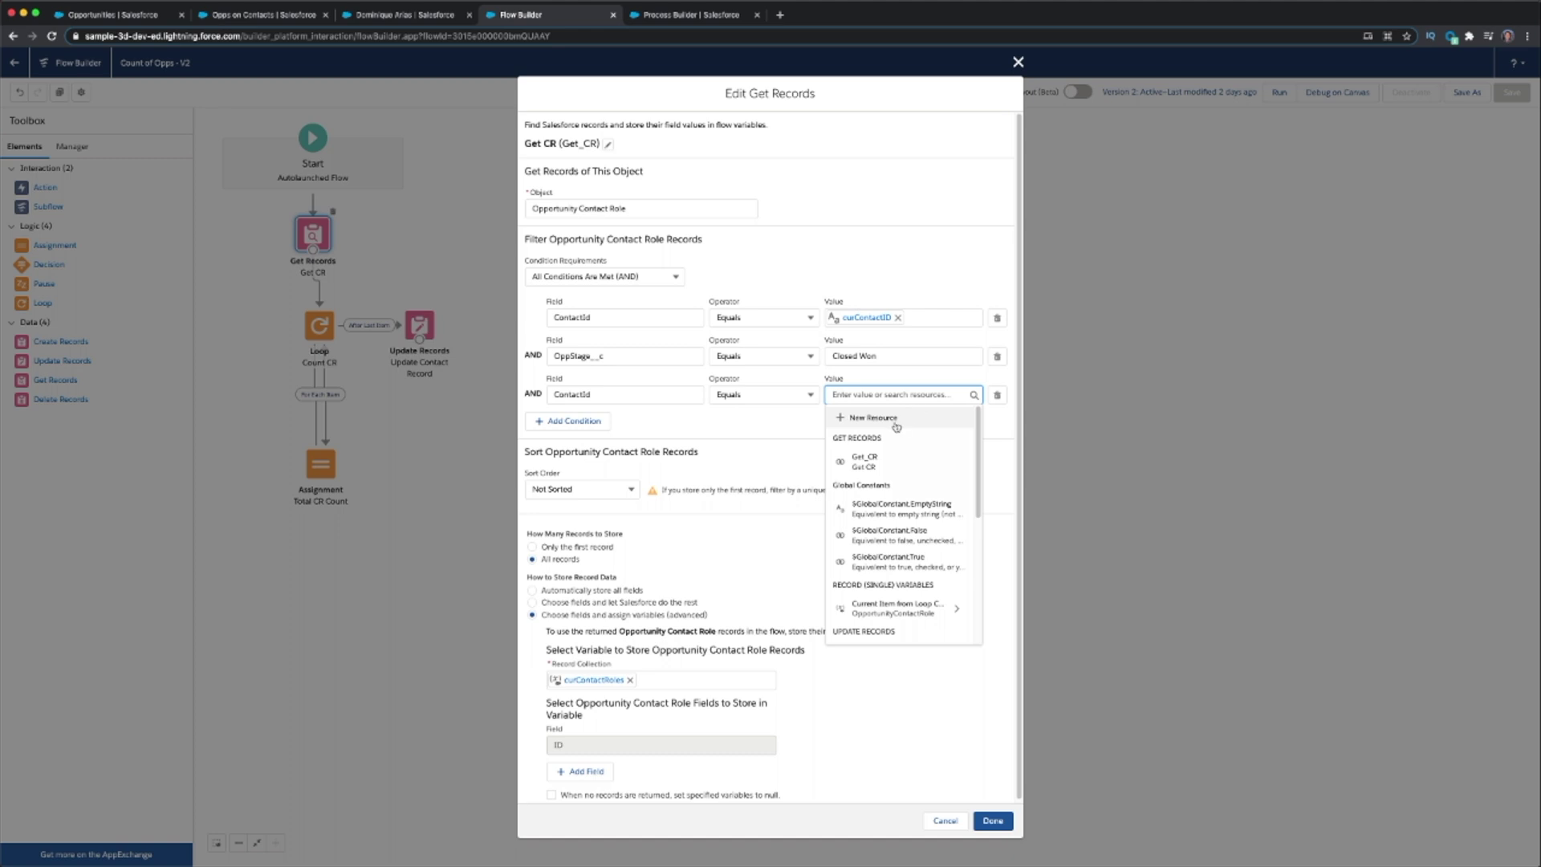
pyautogui.click(883, 418)
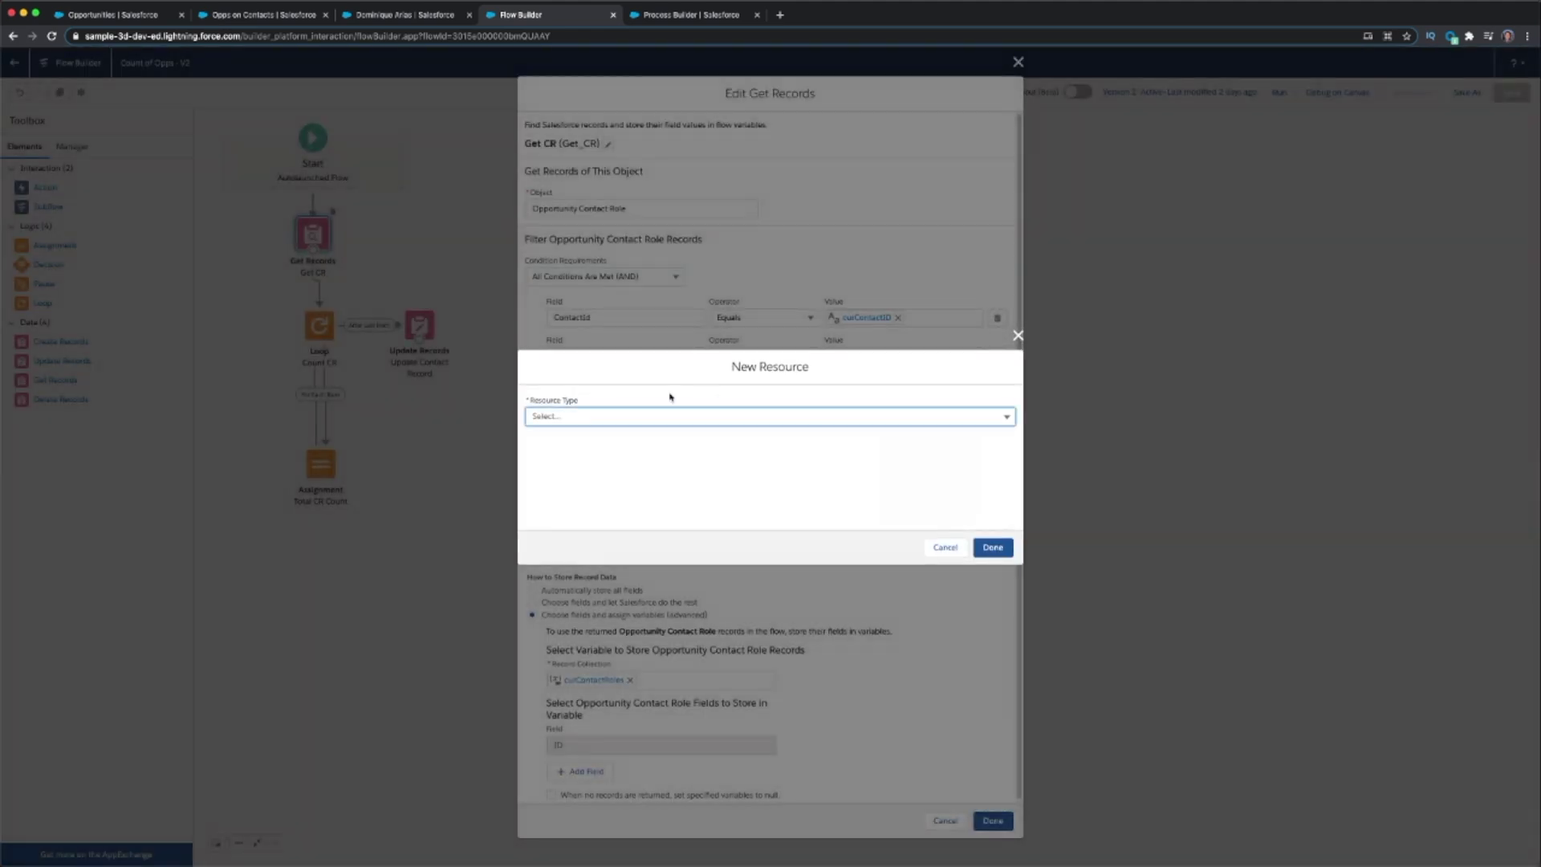
# Define the new resource as a Text variable named 'asdf', then switch to the contact record.
pyautogui.click(574, 416)
pyautogui.click(618, 449)
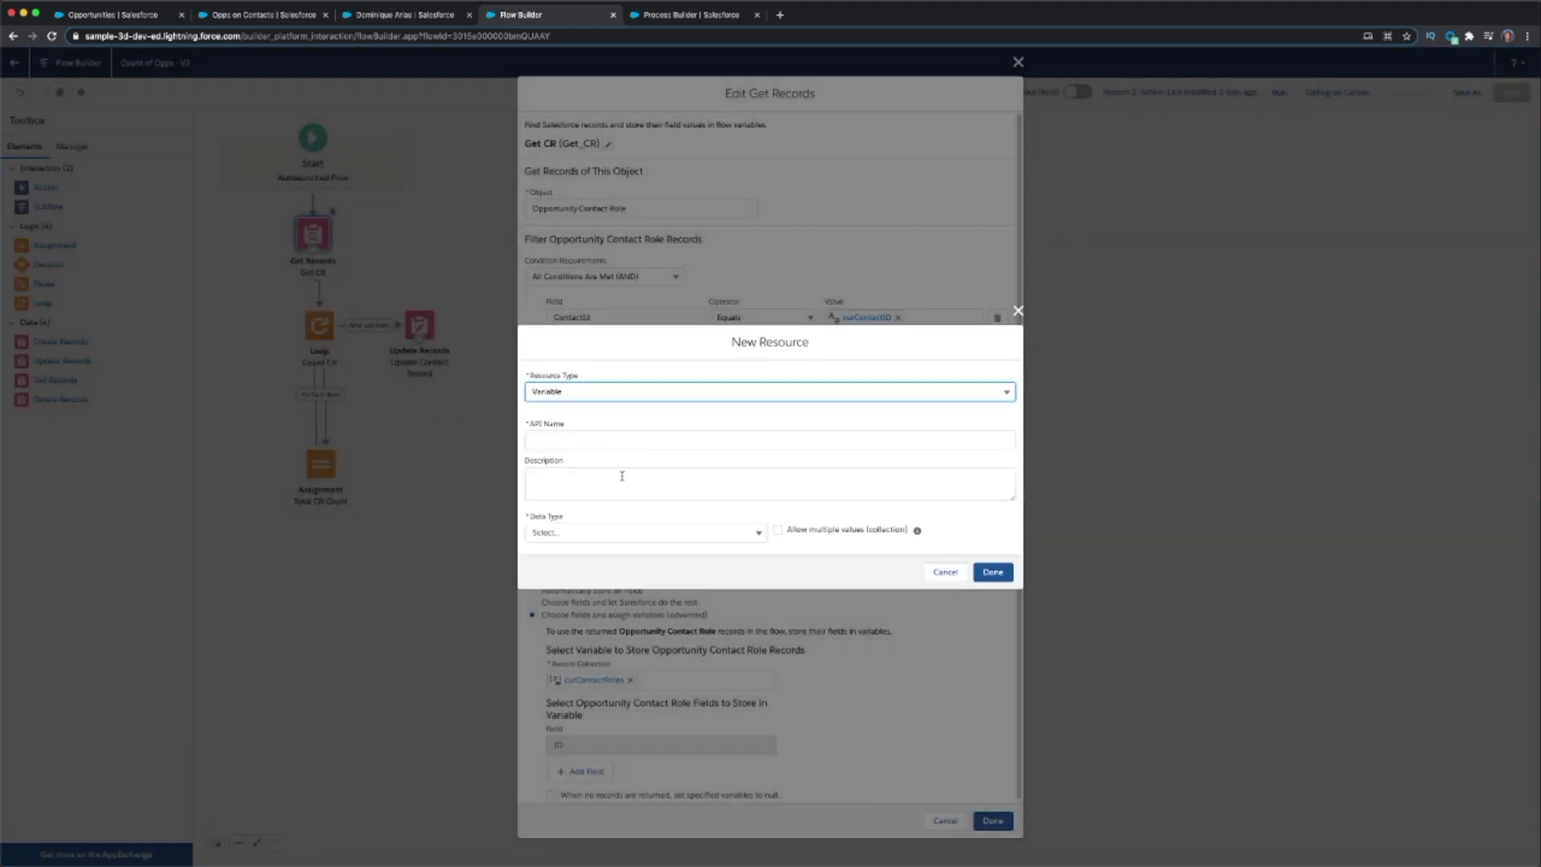
pyautogui.click(626, 446)
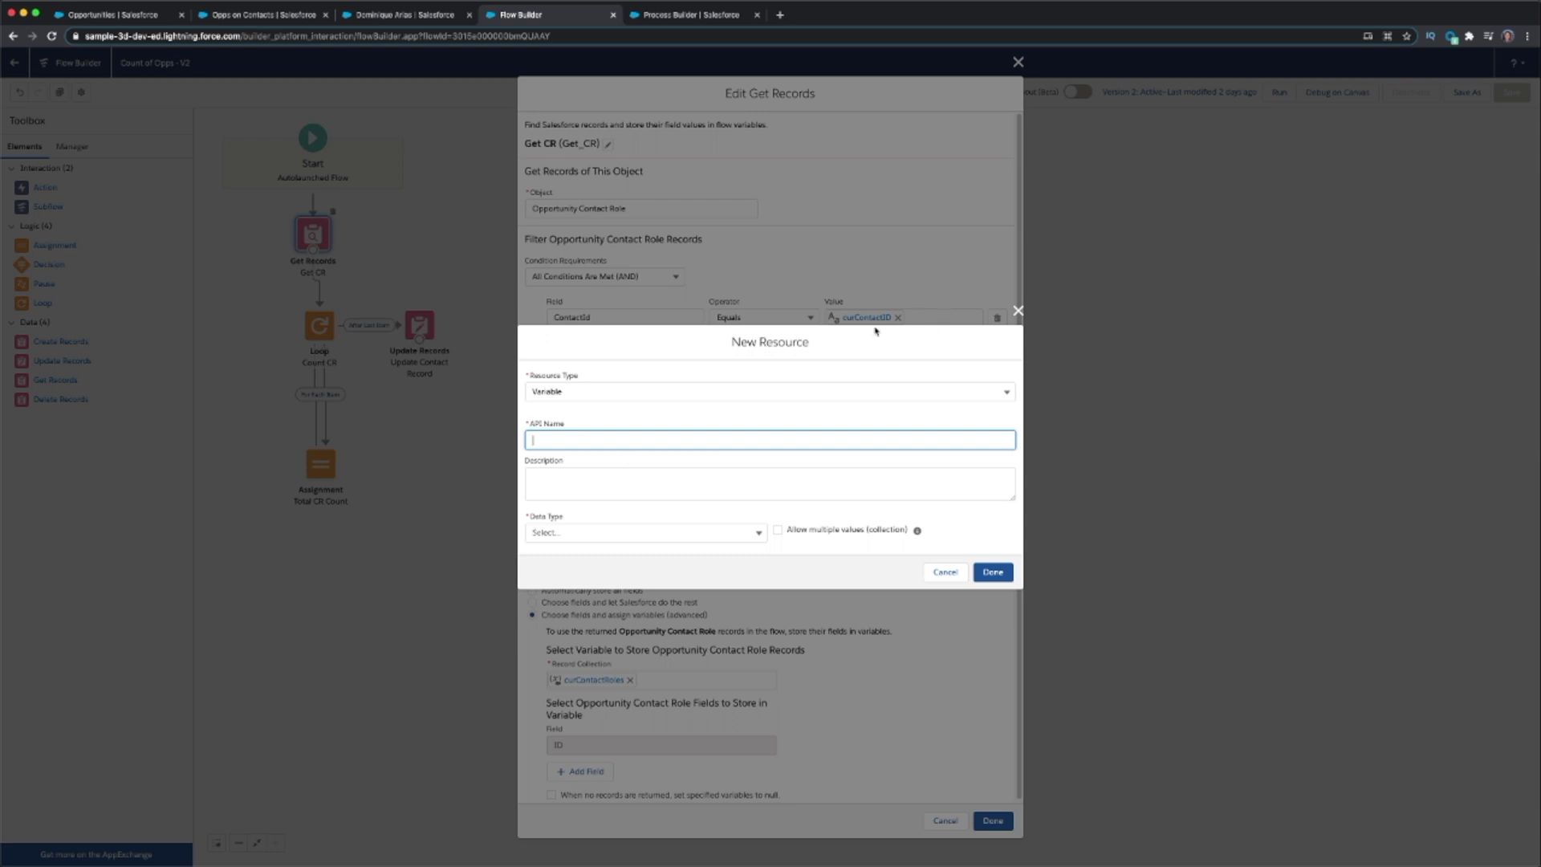
pyautogui.click(690, 534)
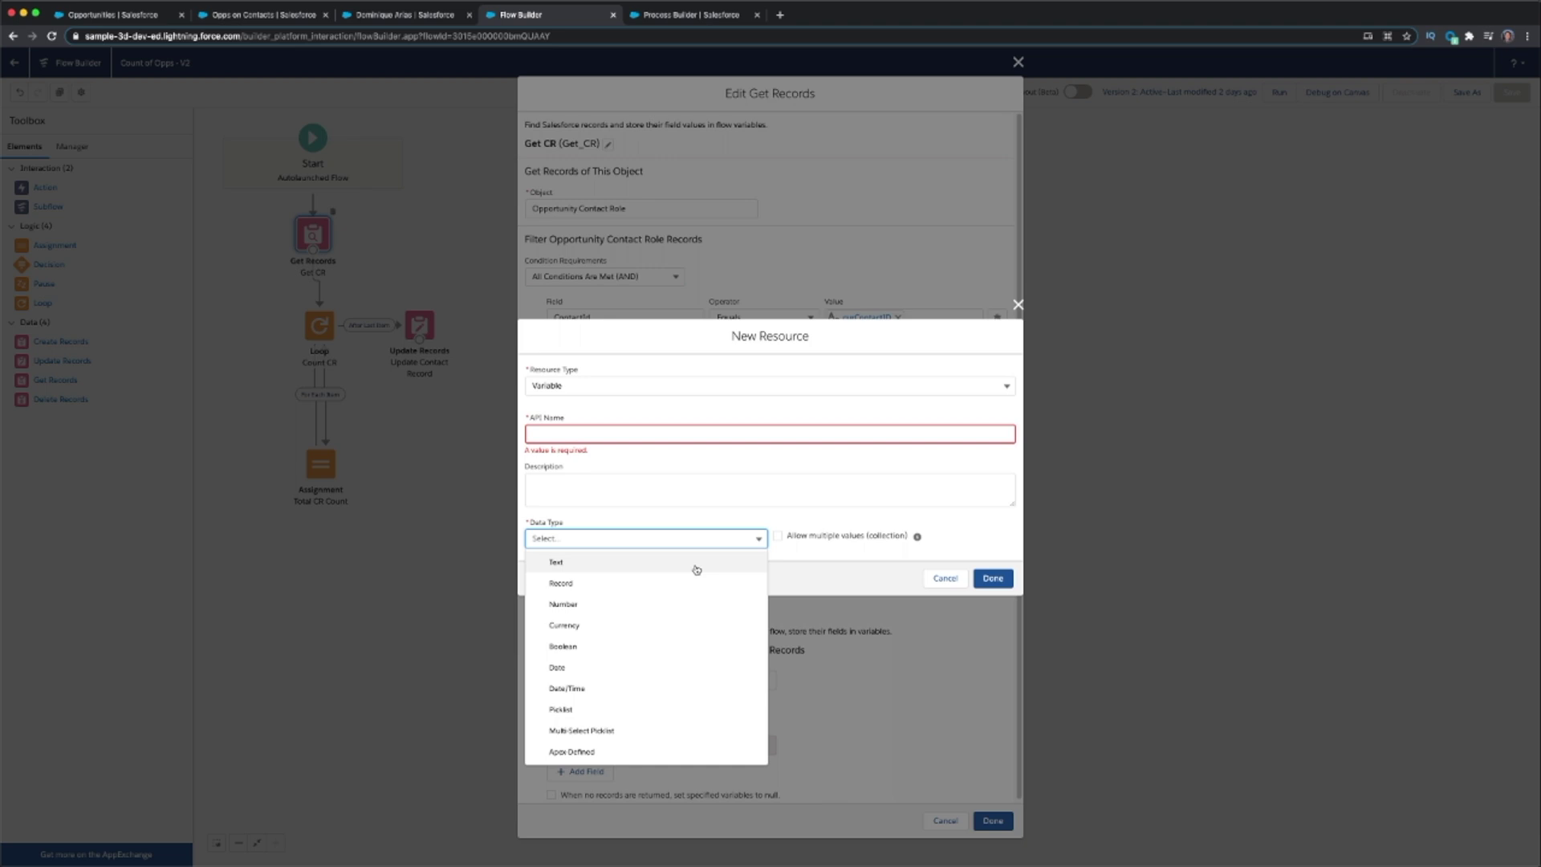
pyautogui.click(699, 433)
pyautogui.write('asdf')
pyautogui.click(730, 534)
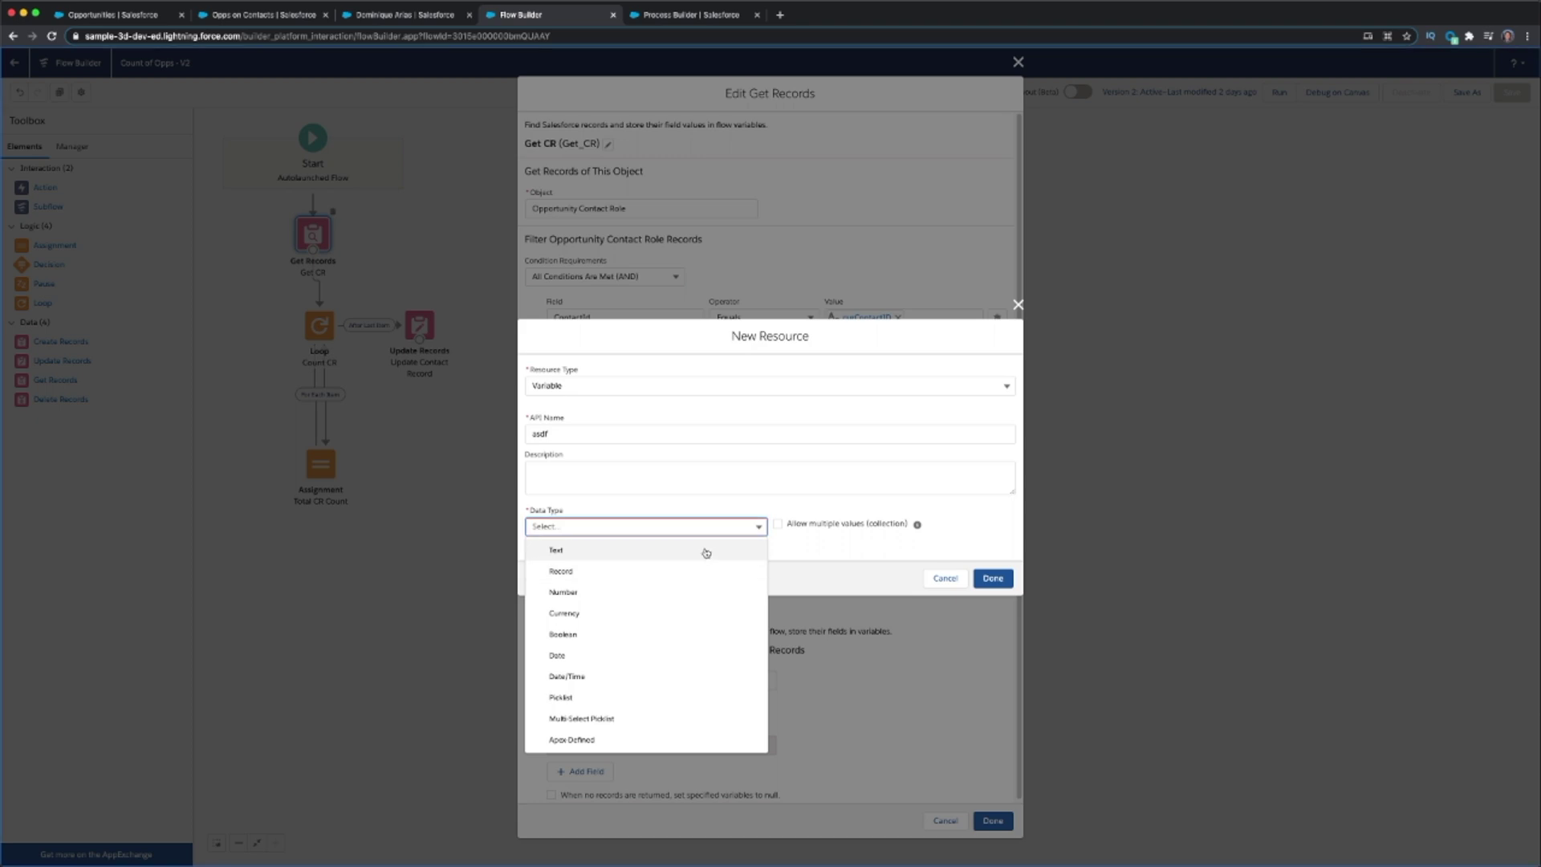
pyautogui.click(706, 547)
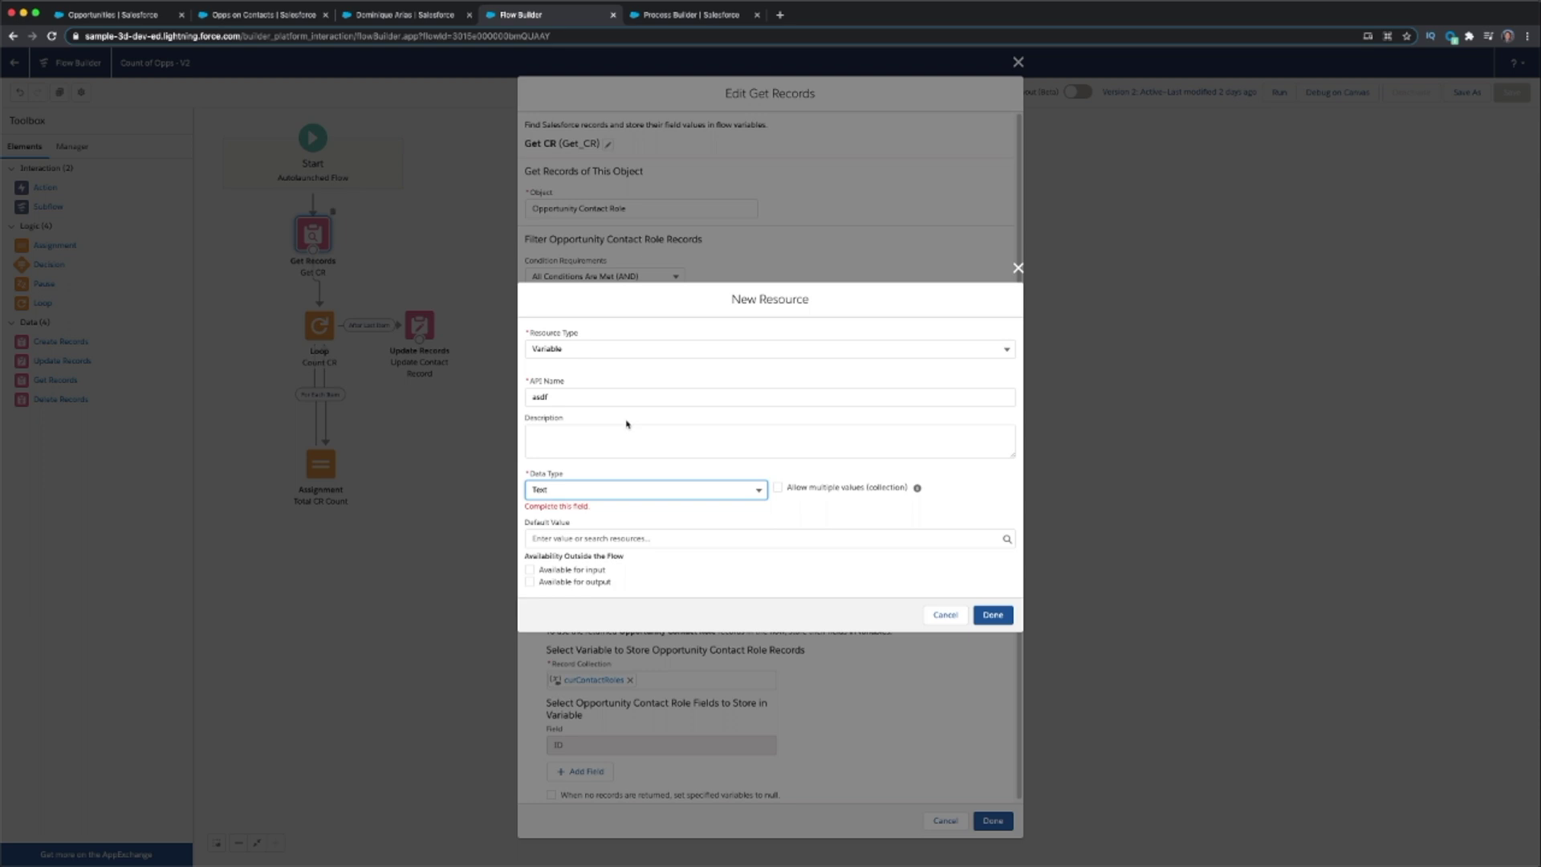
pyautogui.click(430, 15)
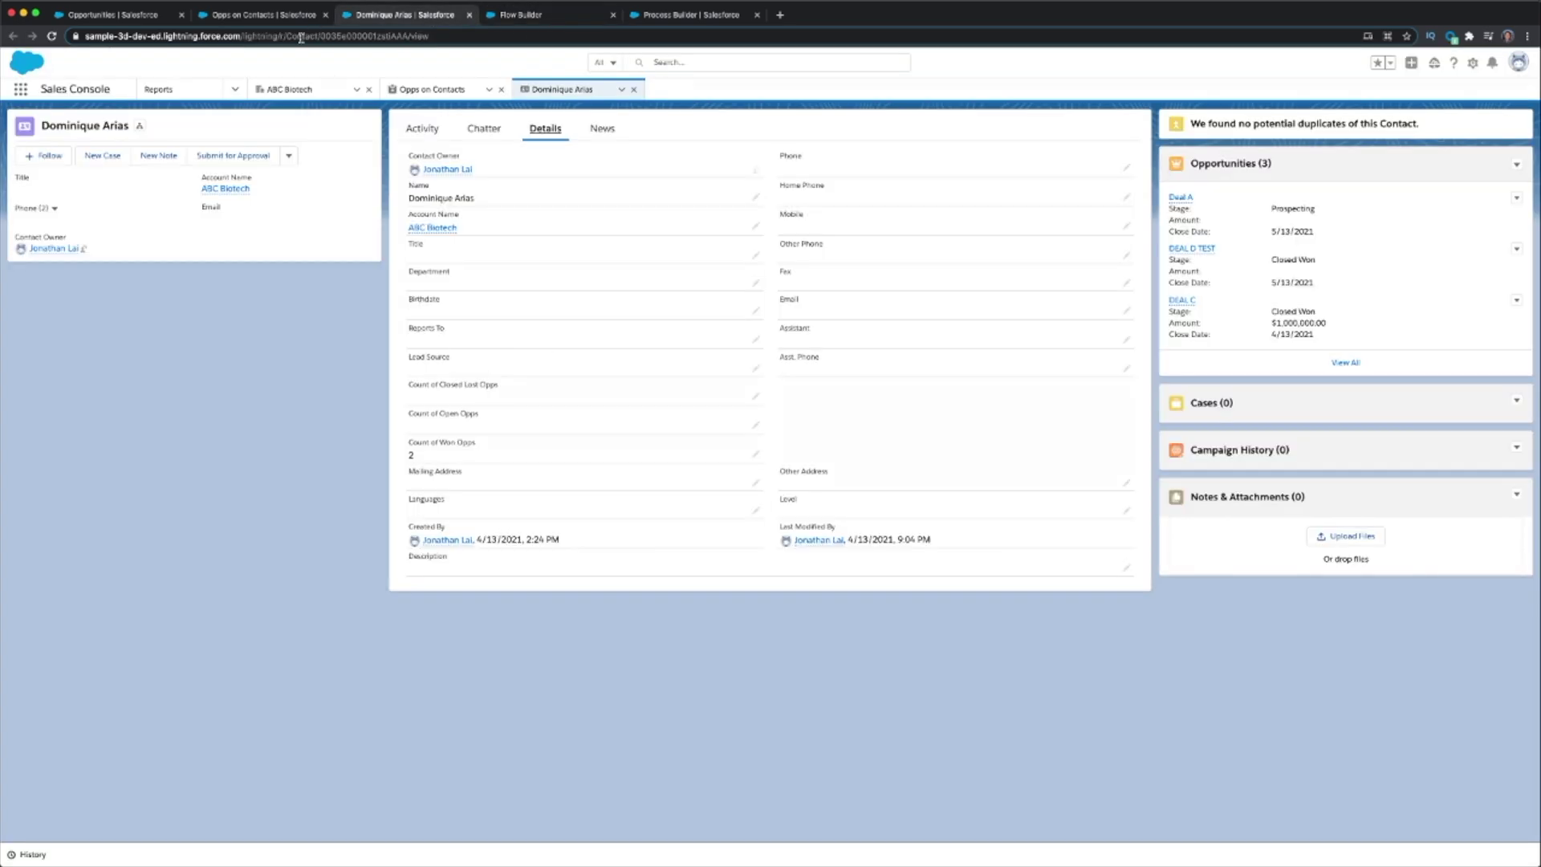
# Select the contact's record ID in the page address, then return to the flow.
pyautogui.doubleClick(345, 36)
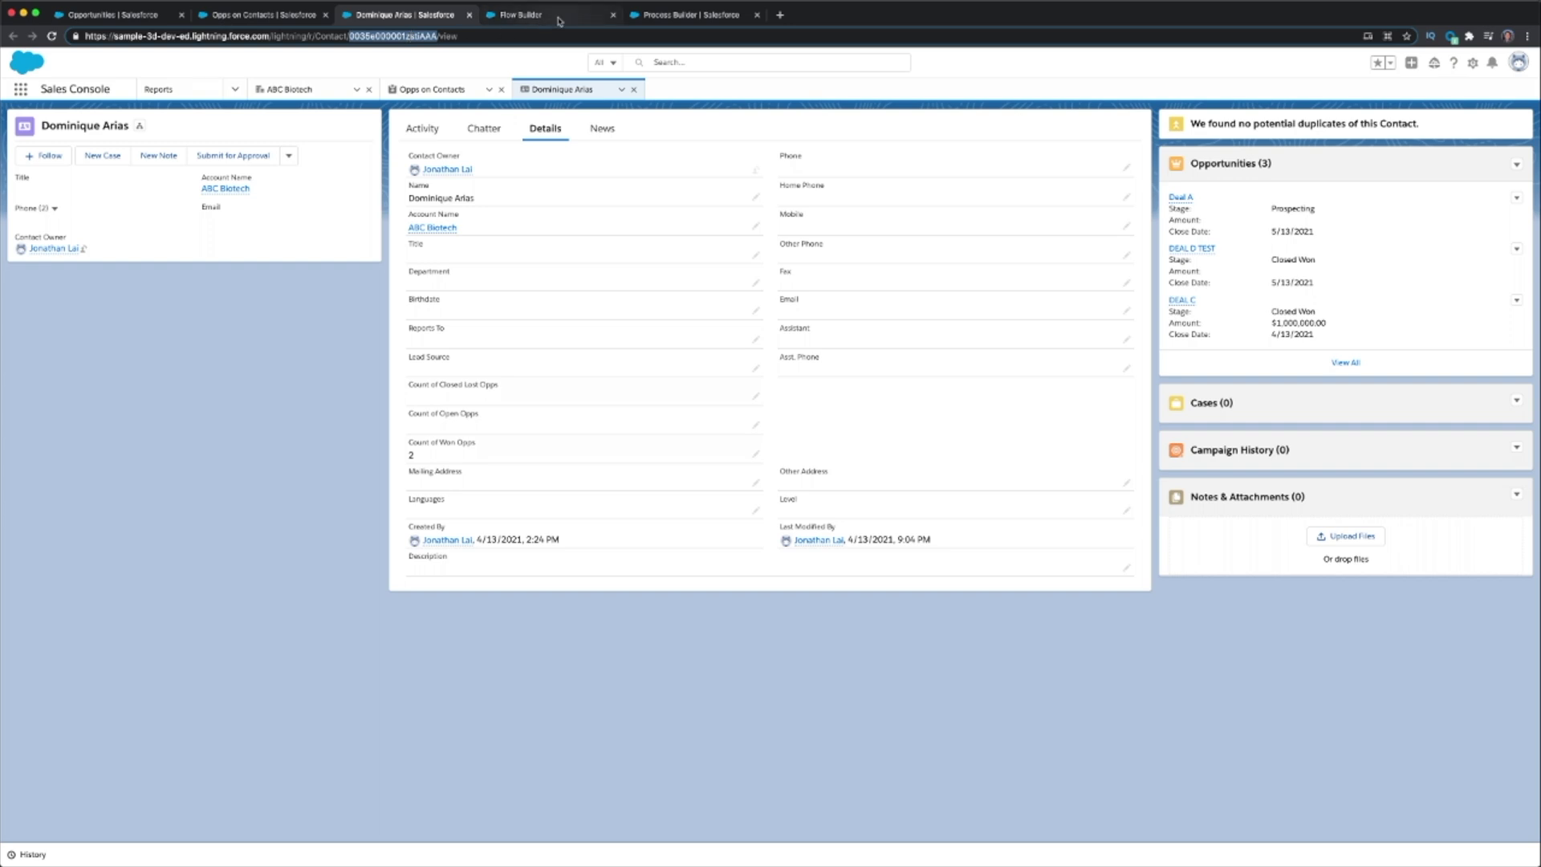
pyautogui.click(514, 18)
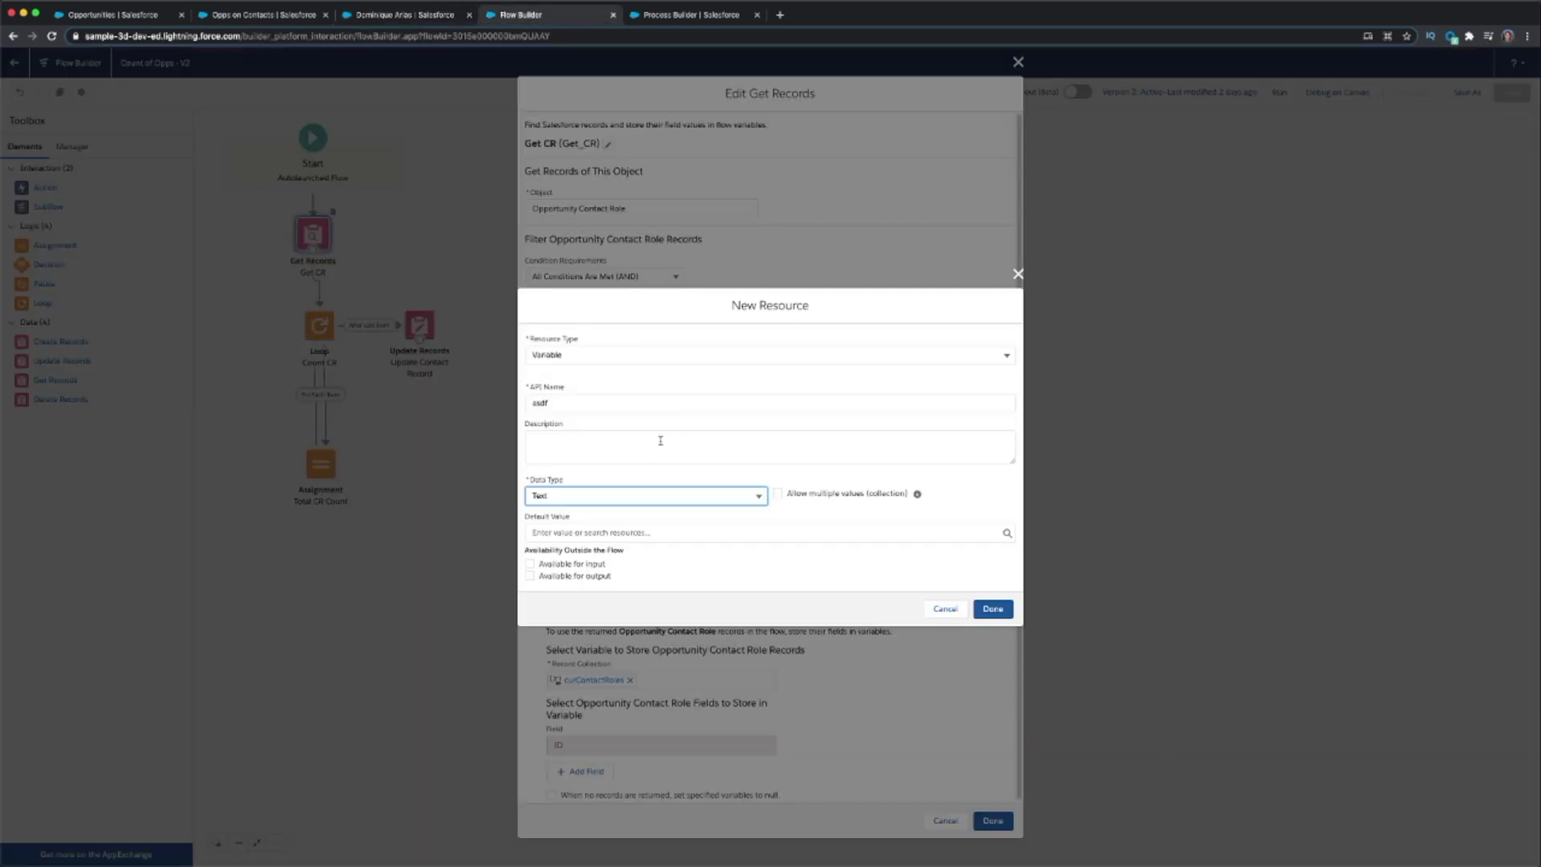
# Discard the new variable, delete the third Get CR condition, and return to the Opps on Contacts report.
pyautogui.click(541, 569)
pyautogui.click(945, 608)
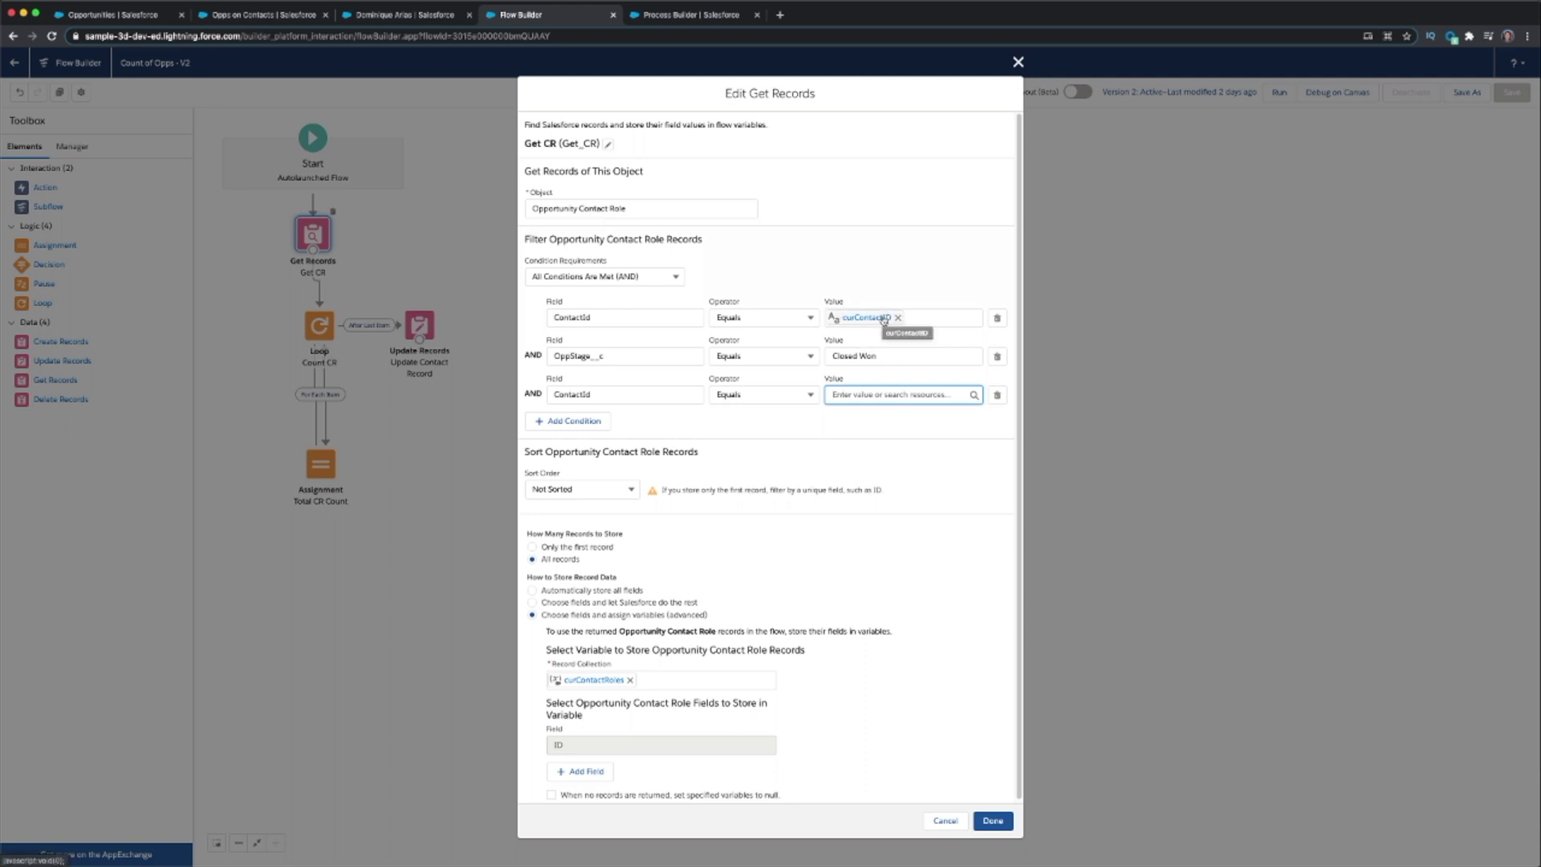
pyautogui.click(997, 395)
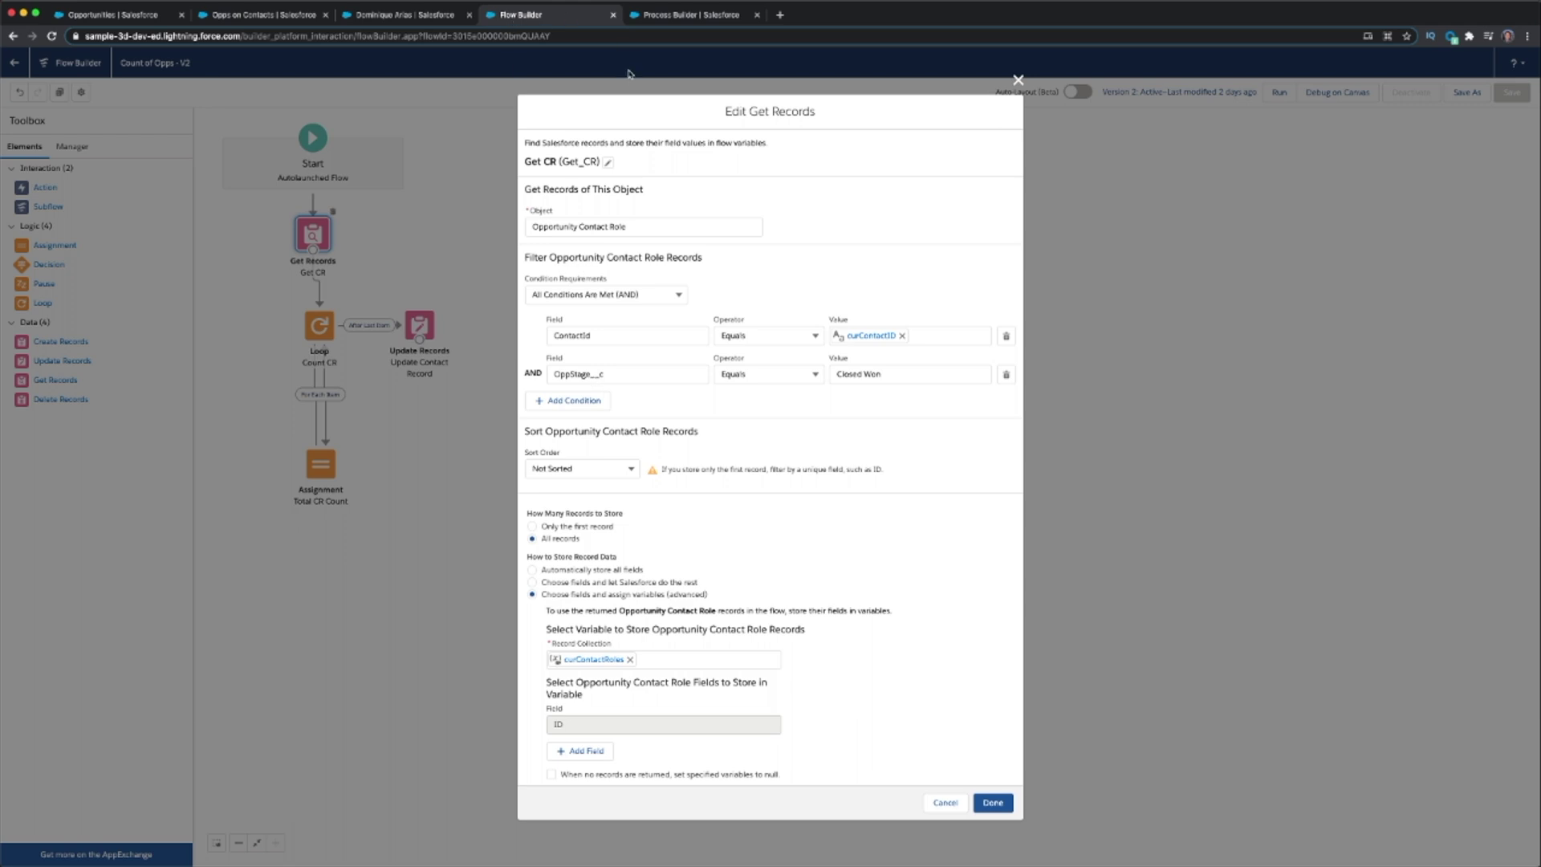
pyautogui.click(287, 16)
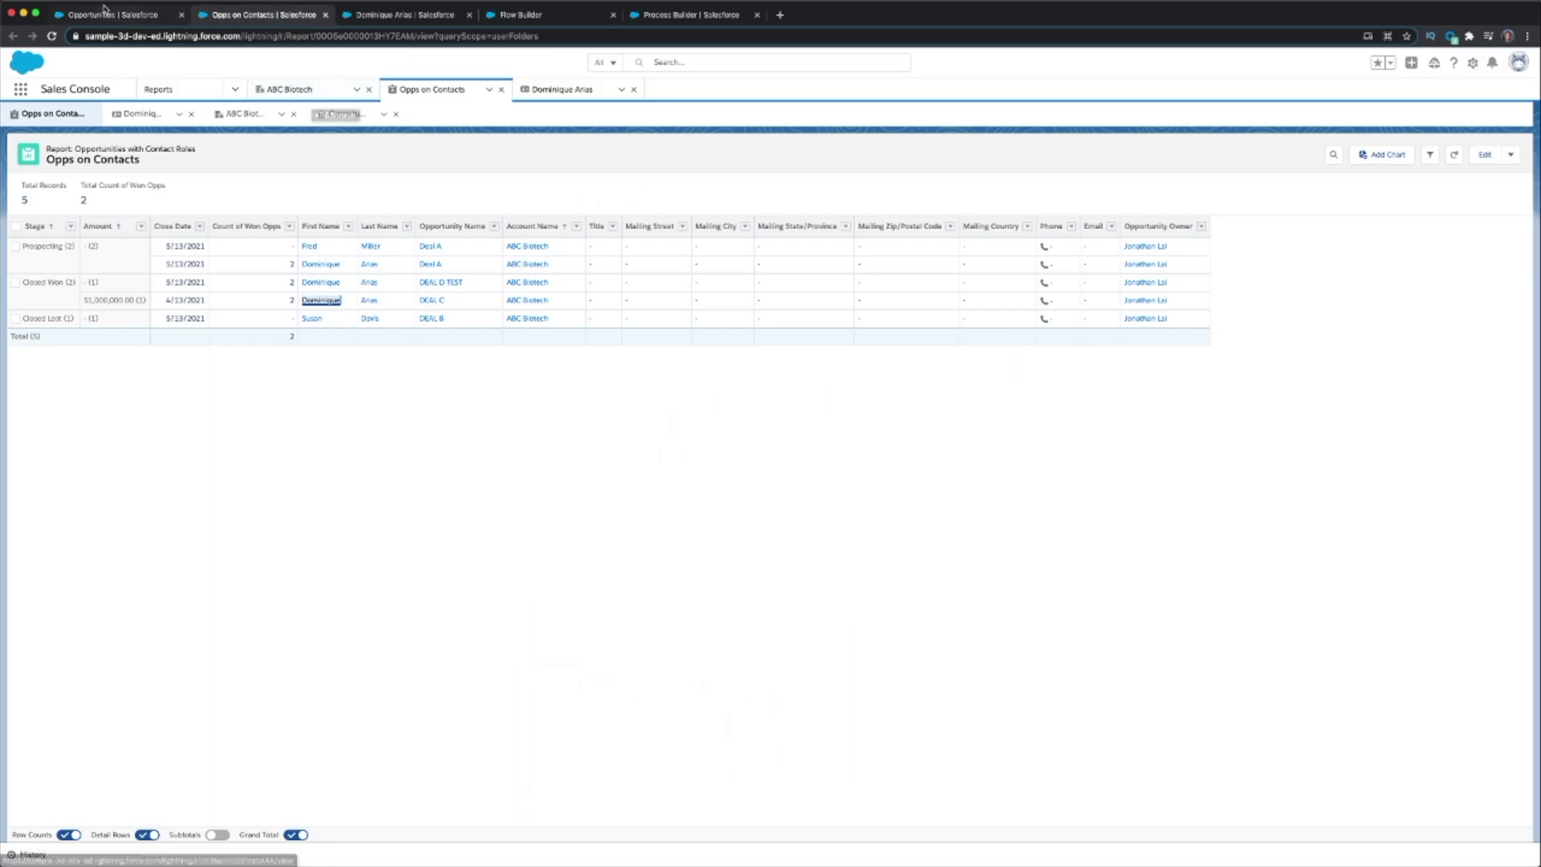
# Open Object Manager in a new tab from the Count of Won Opps process.
pyautogui.click(345, 114)
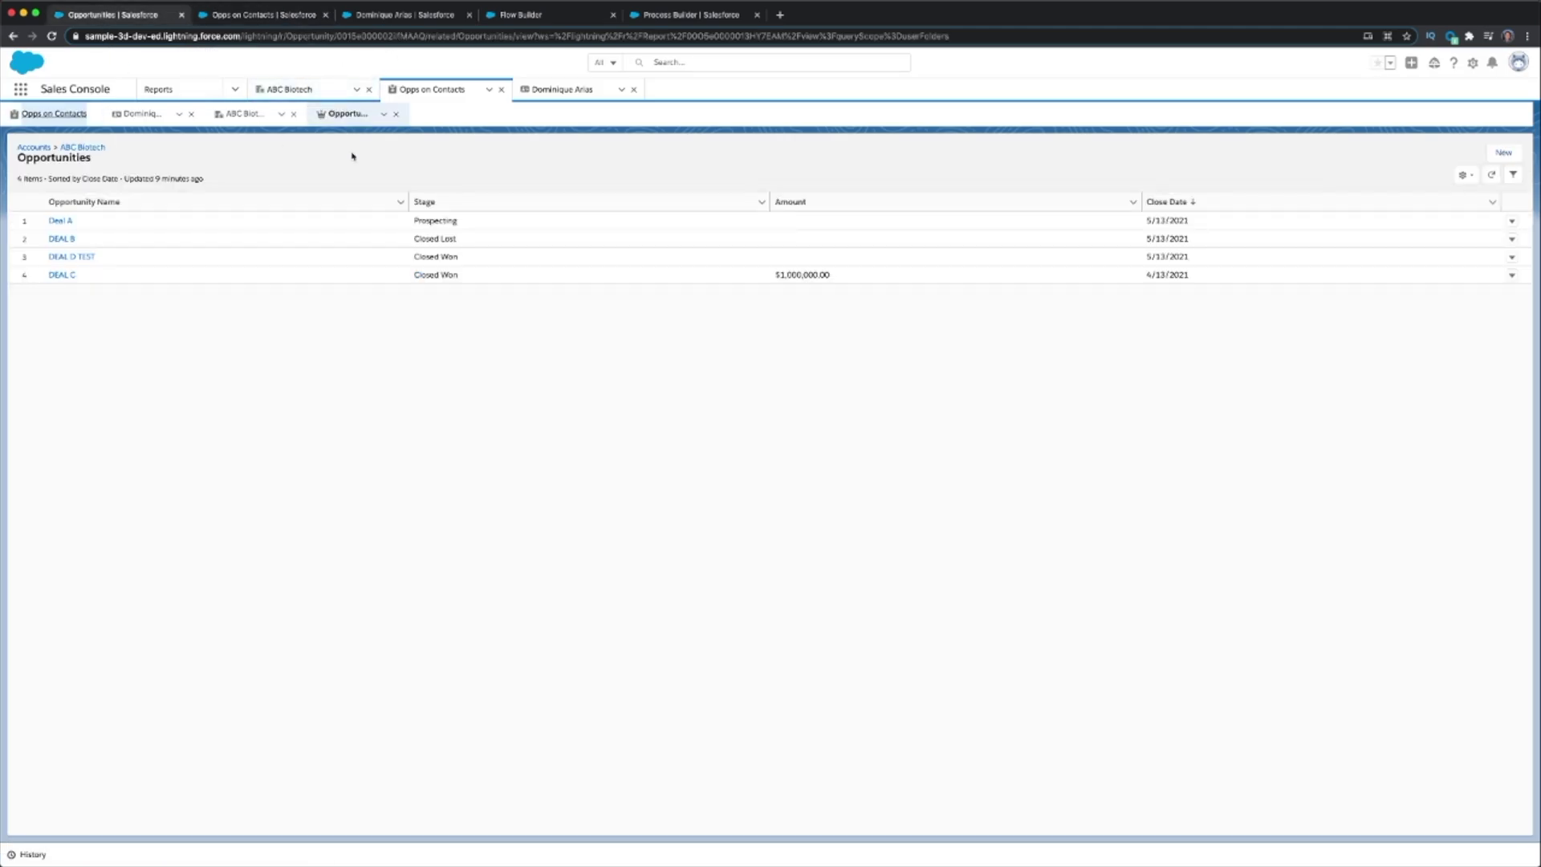
pyautogui.click(676, 20)
pyautogui.rightClick(136, 89)
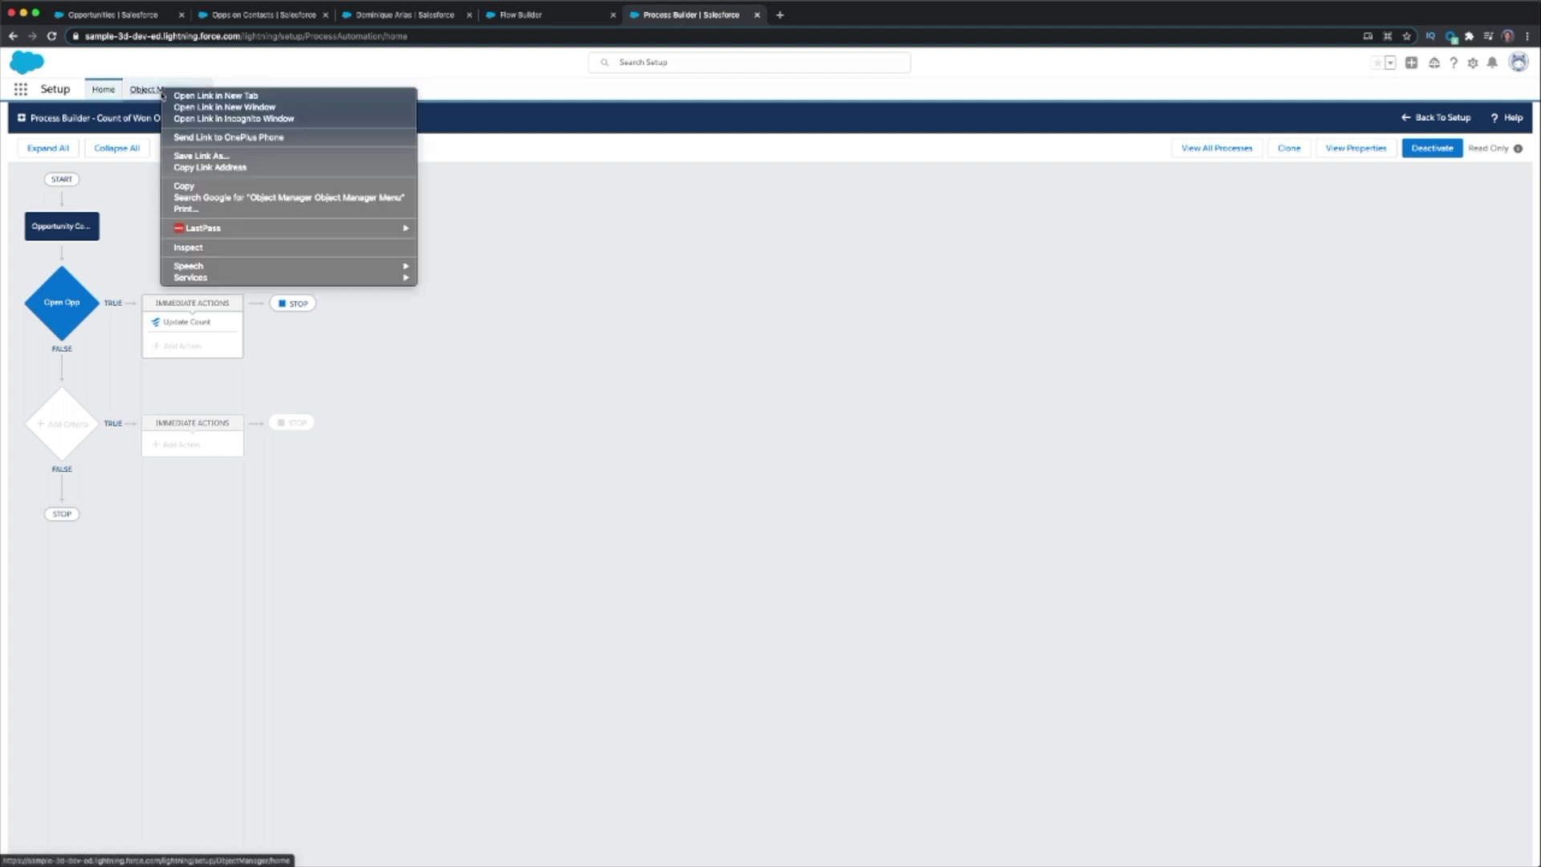
pyautogui.click(176, 94)
pyautogui.click(777, 21)
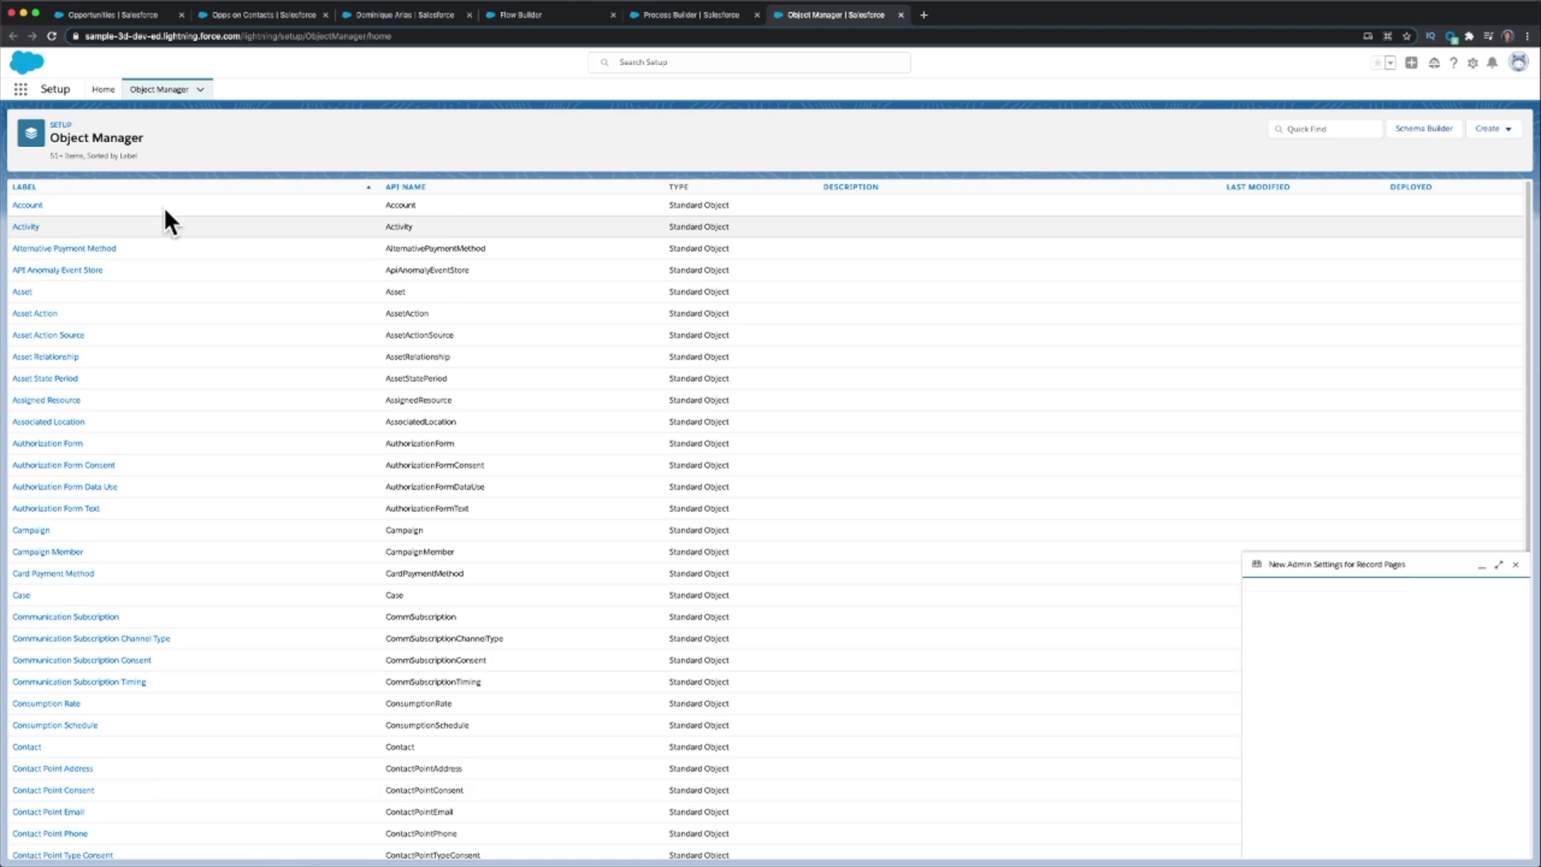
# Search Setup for 'contact r' and open Contact Roles on Opportunities.
pyautogui.click(696, 62)
pyautogui.write('con')
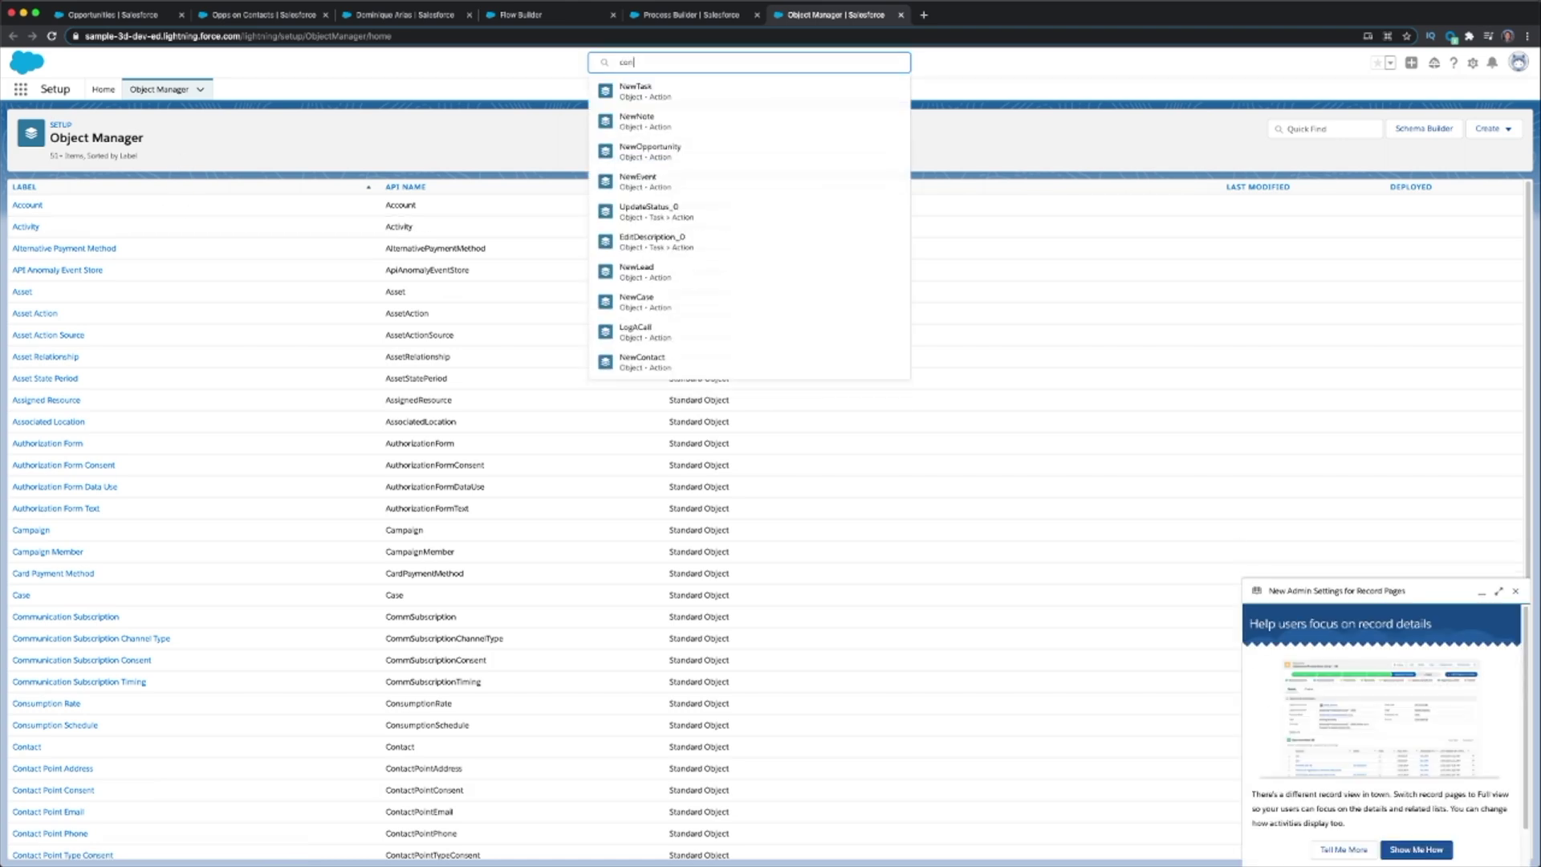
pyautogui.write('tact r')
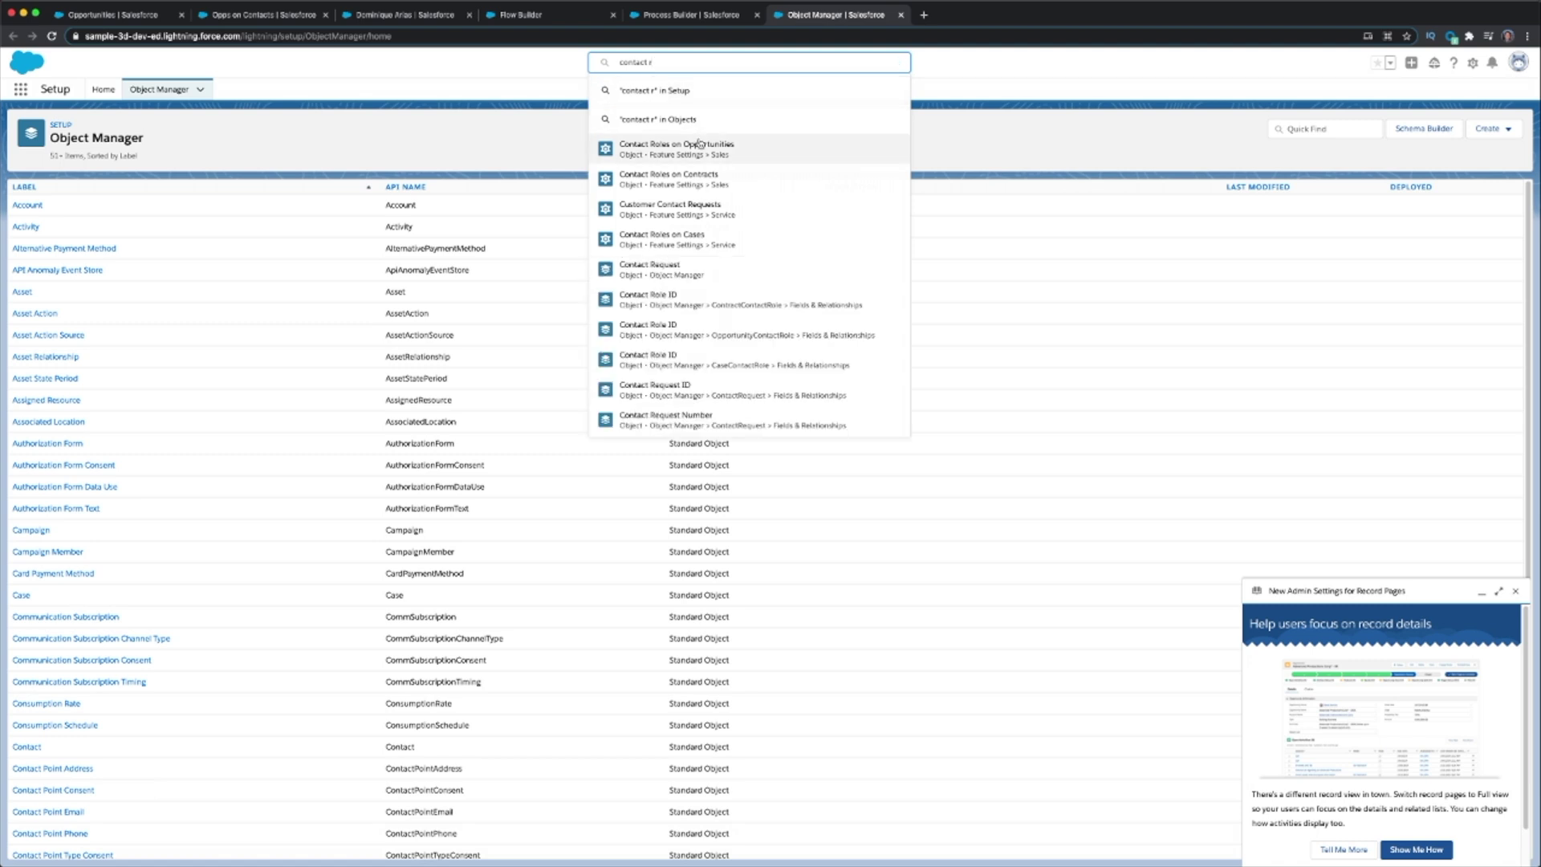
pyautogui.click(700, 145)
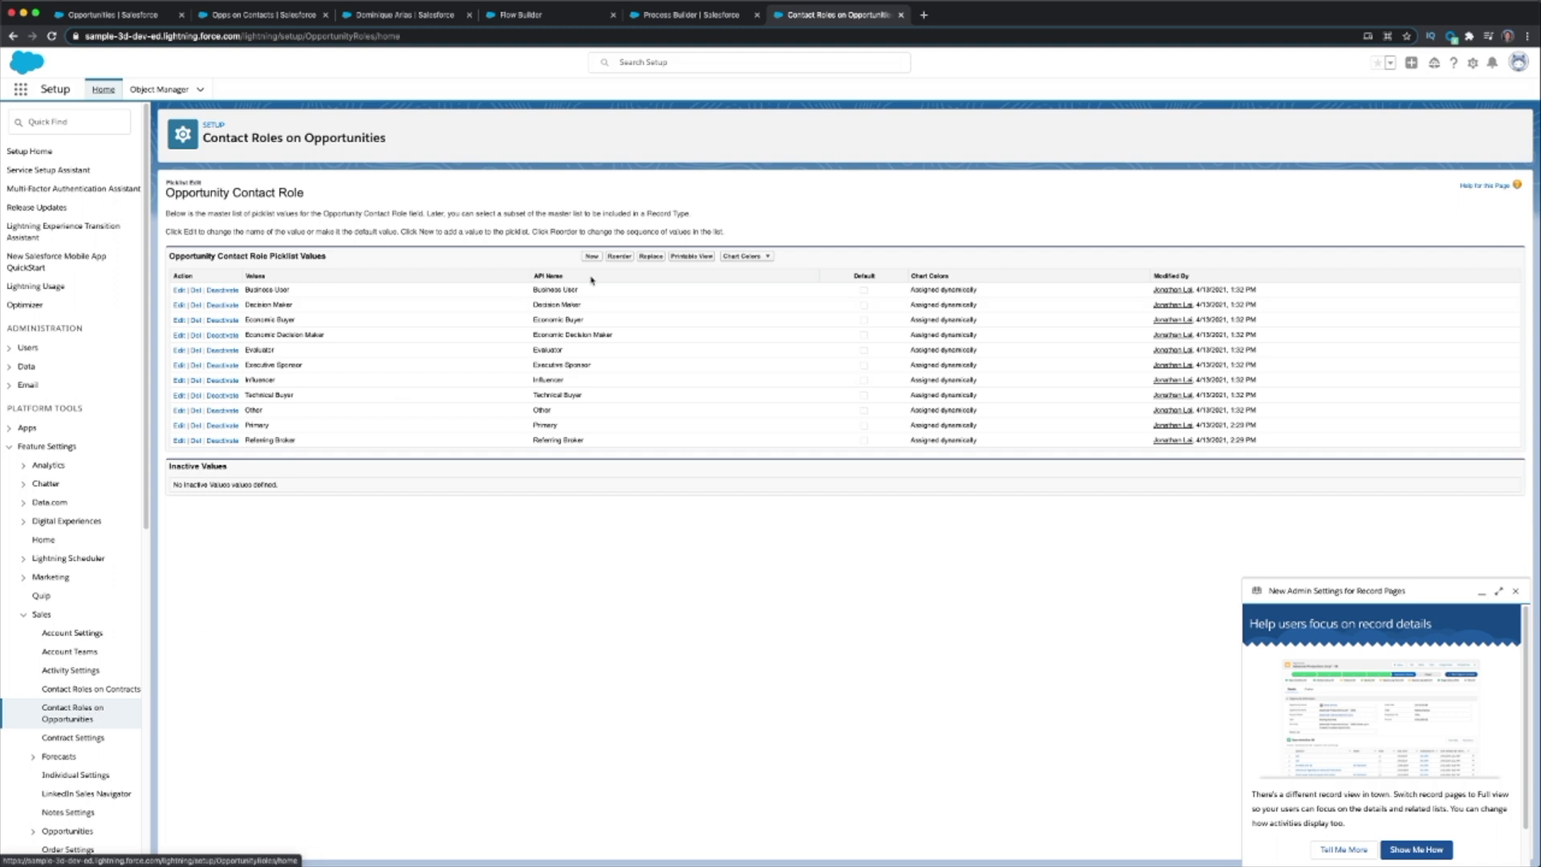
# Find 'contact' in Object Manager and open the Opportunity Contact Role object.
pyautogui.click(171, 93)
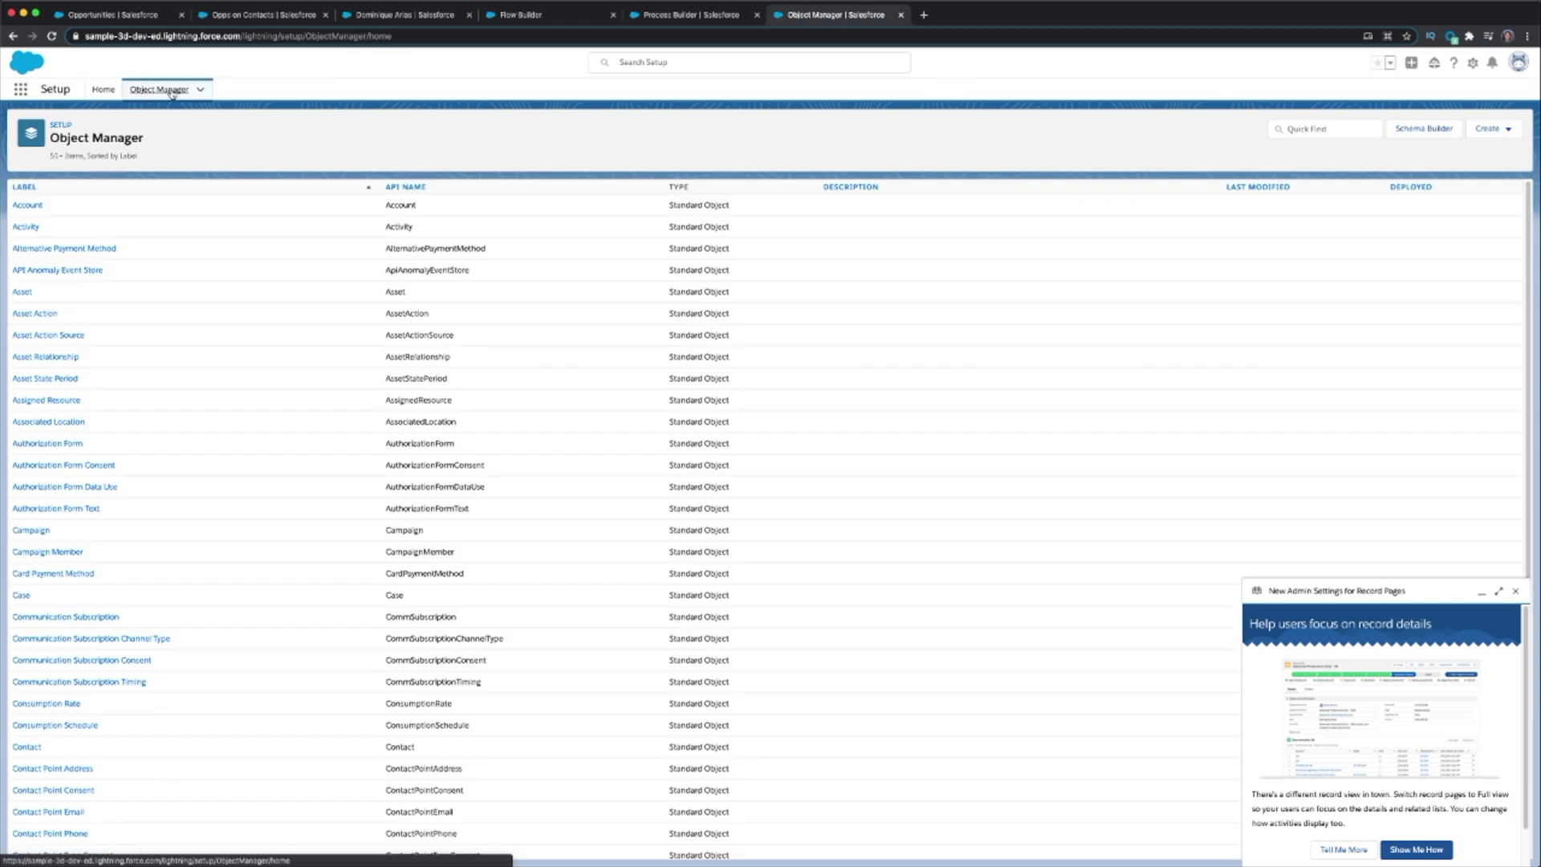
pyautogui.click(1324, 128)
pyautogui.write('contact')
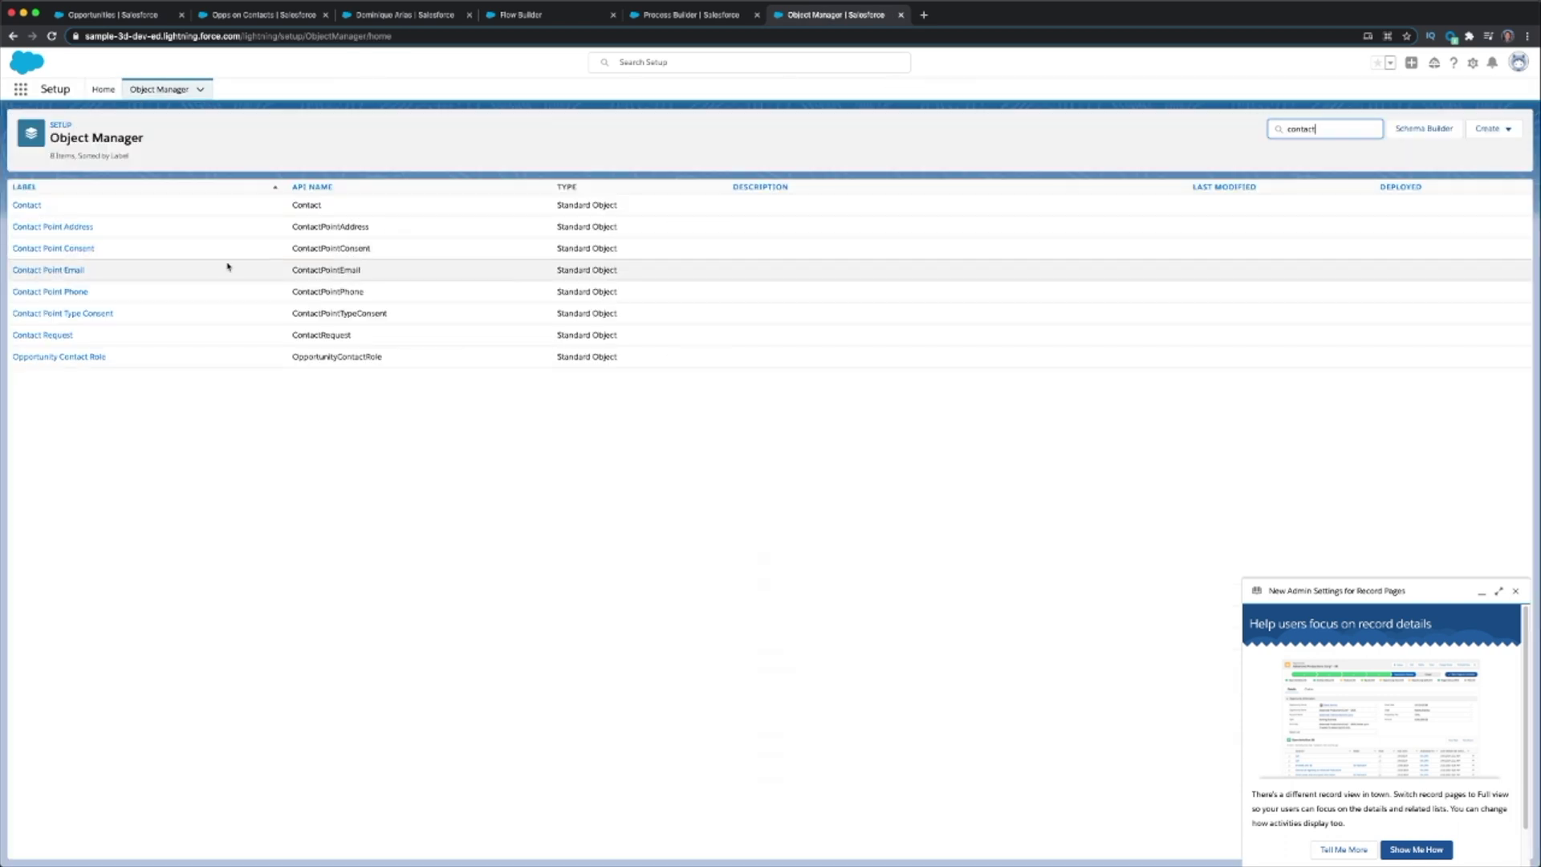
pyautogui.click(80, 357)
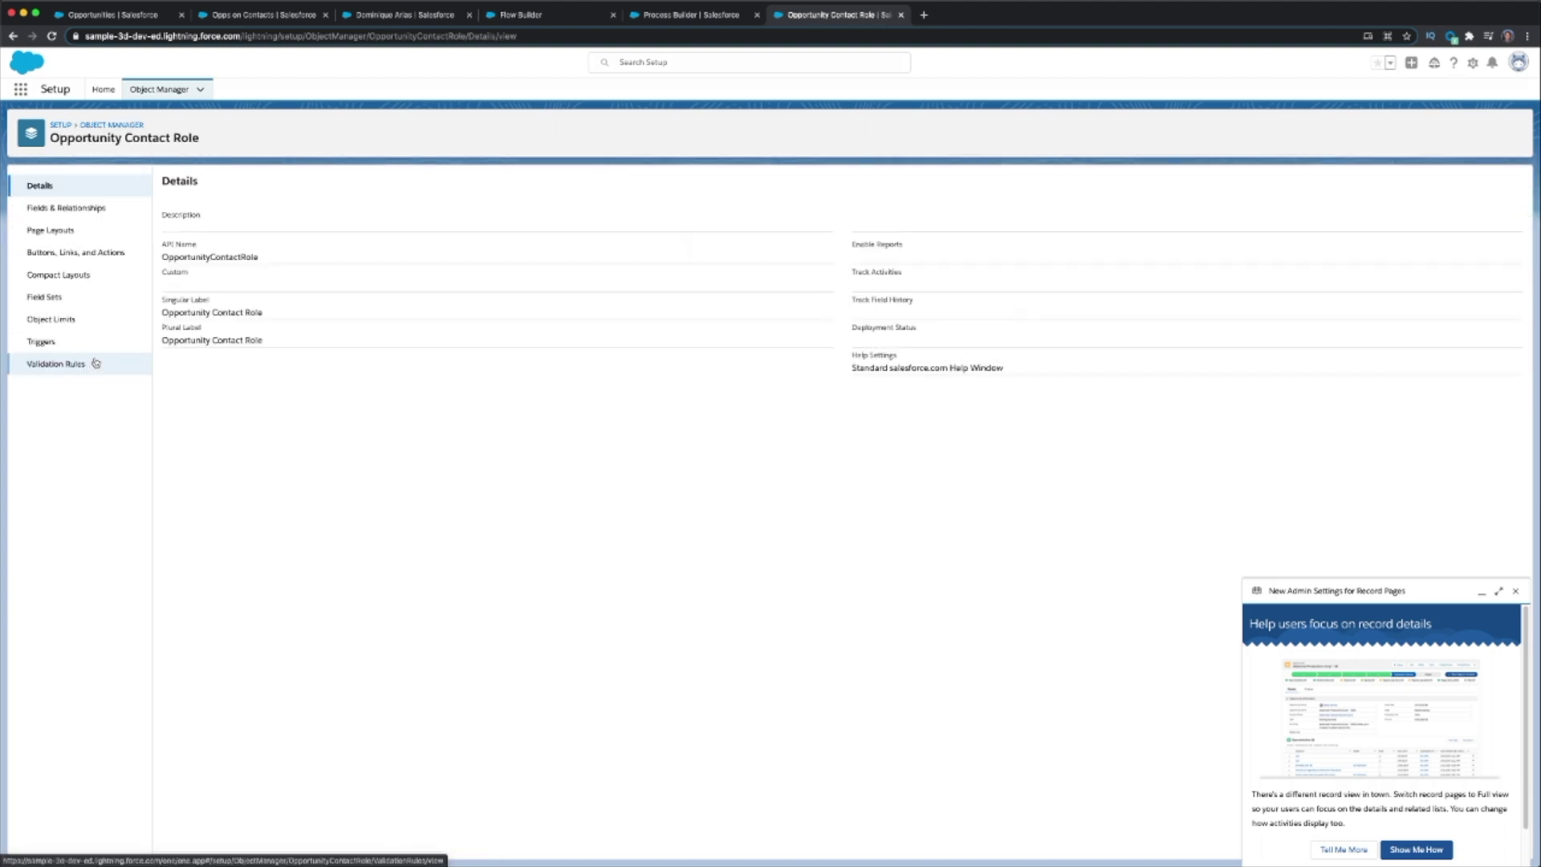
# Inspect the OppStage field's formula stage reference, then return to the Get CR settings.
pyautogui.click(77, 210)
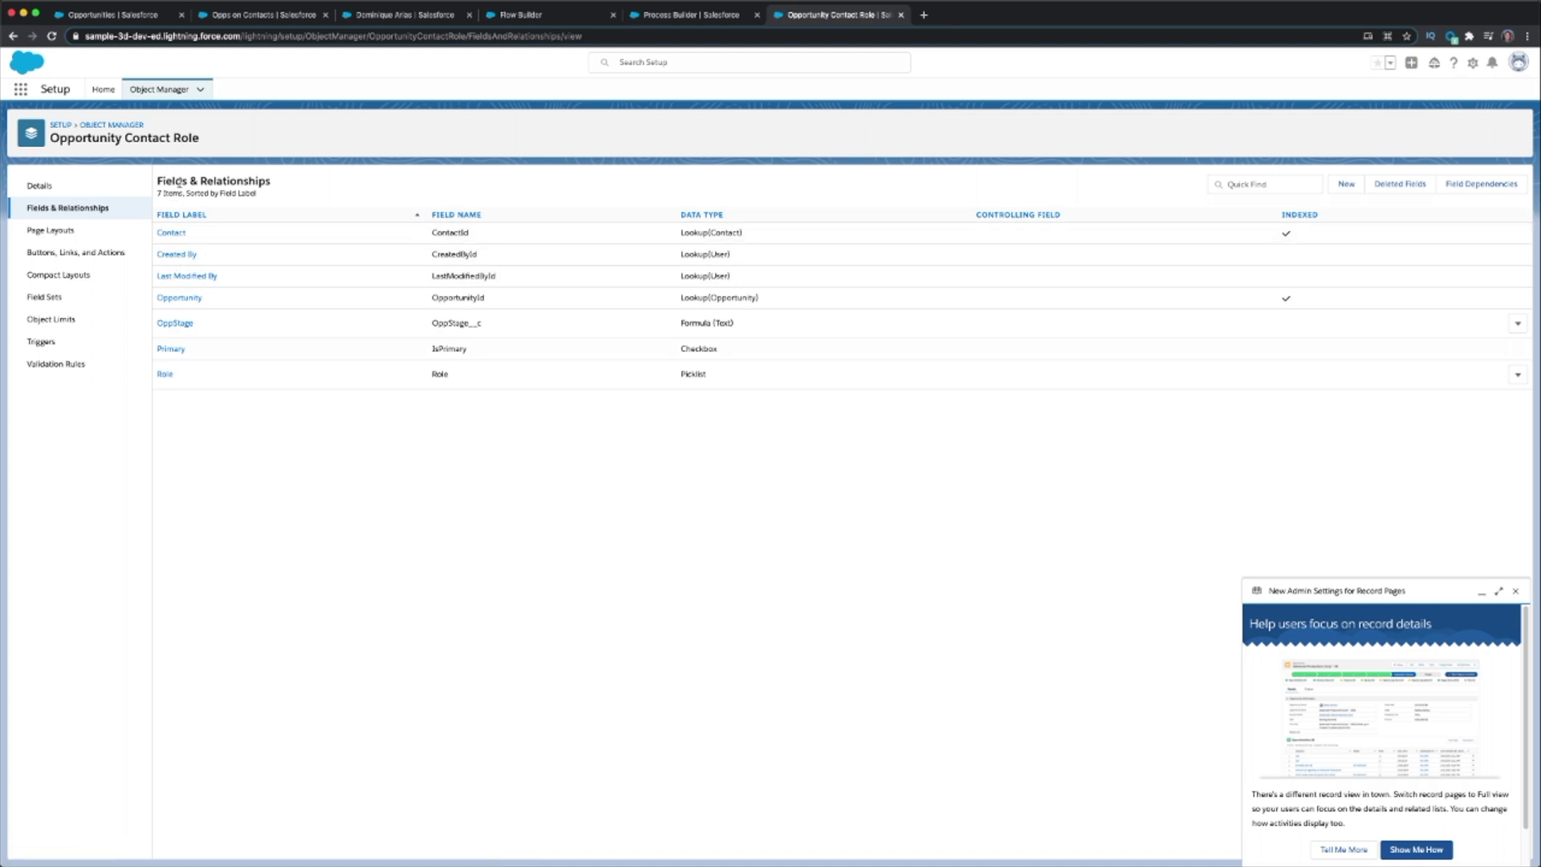
pyautogui.click(187, 325)
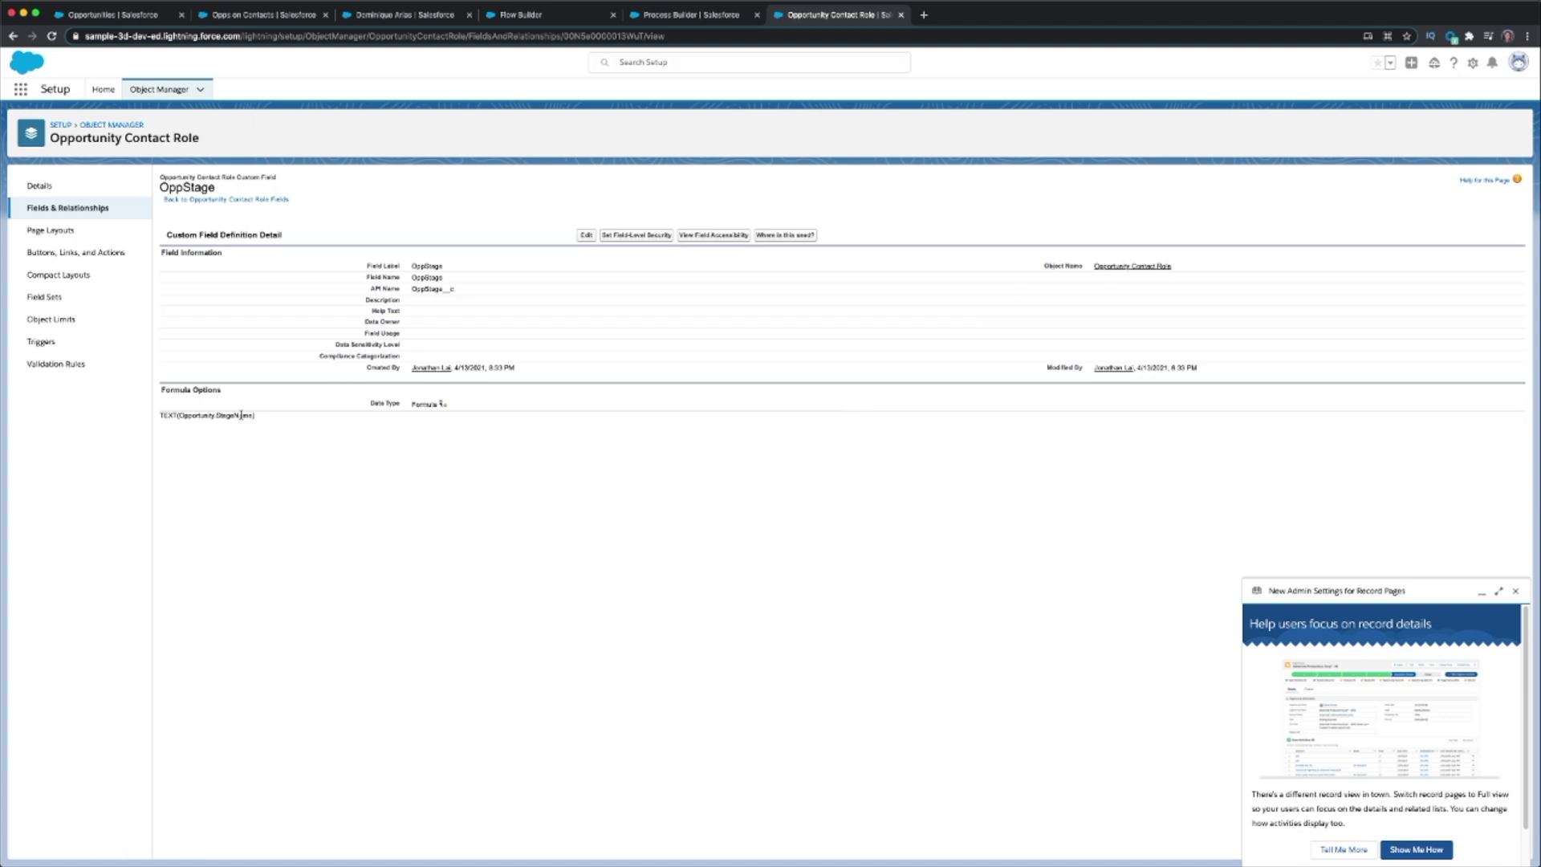
pyautogui.moveTo(184, 414); pyautogui.dragTo(234, 416)
pyautogui.click(236, 418)
pyautogui.click(514, 15)
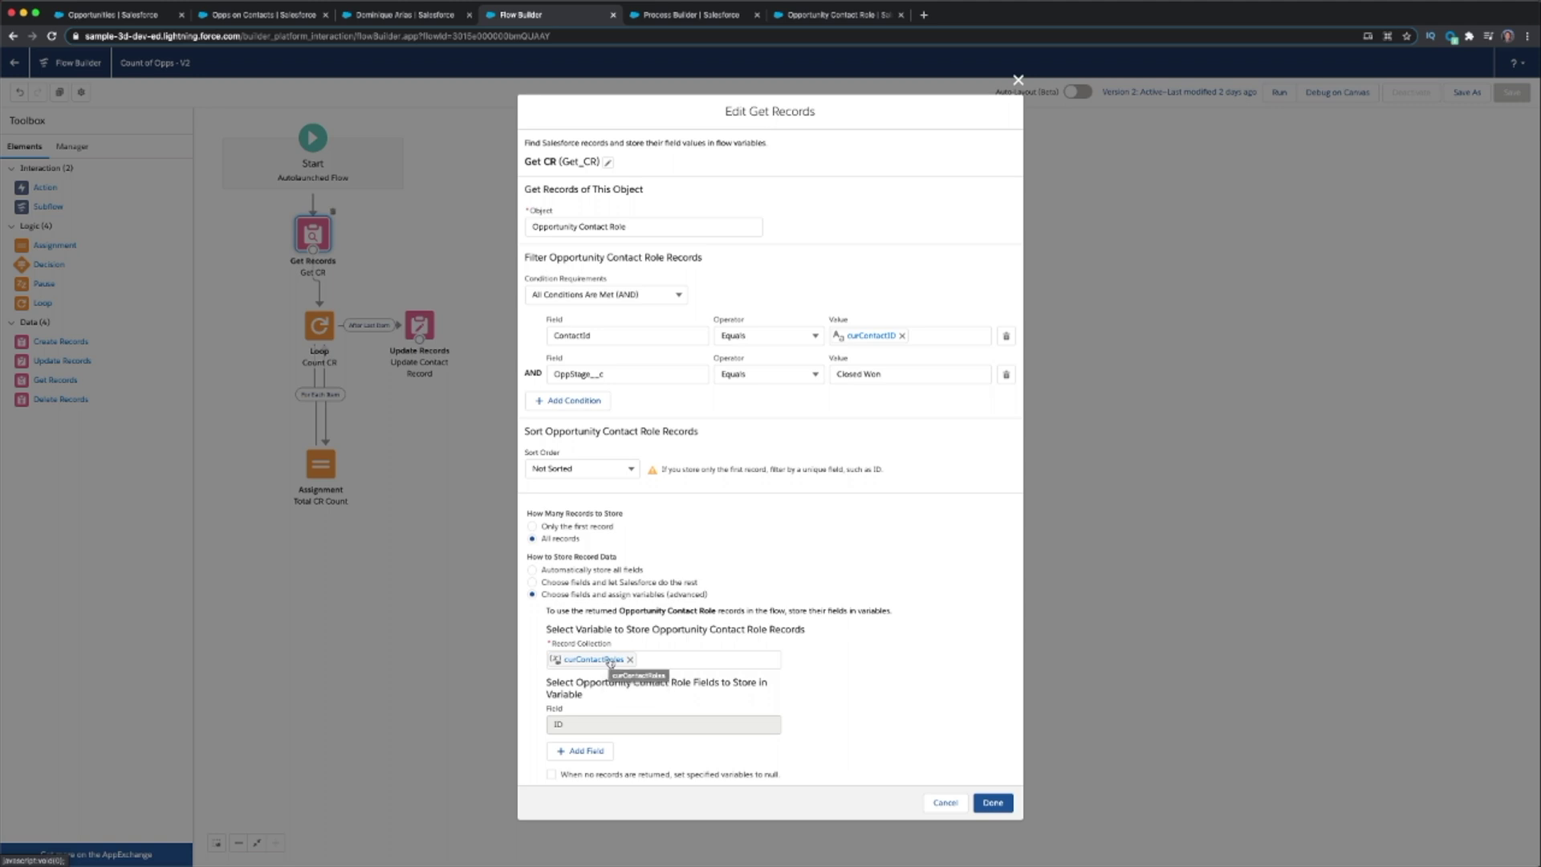
# Clear the curContactRoles record collection reference in the Get CR settings.
pyautogui.click(611, 663)
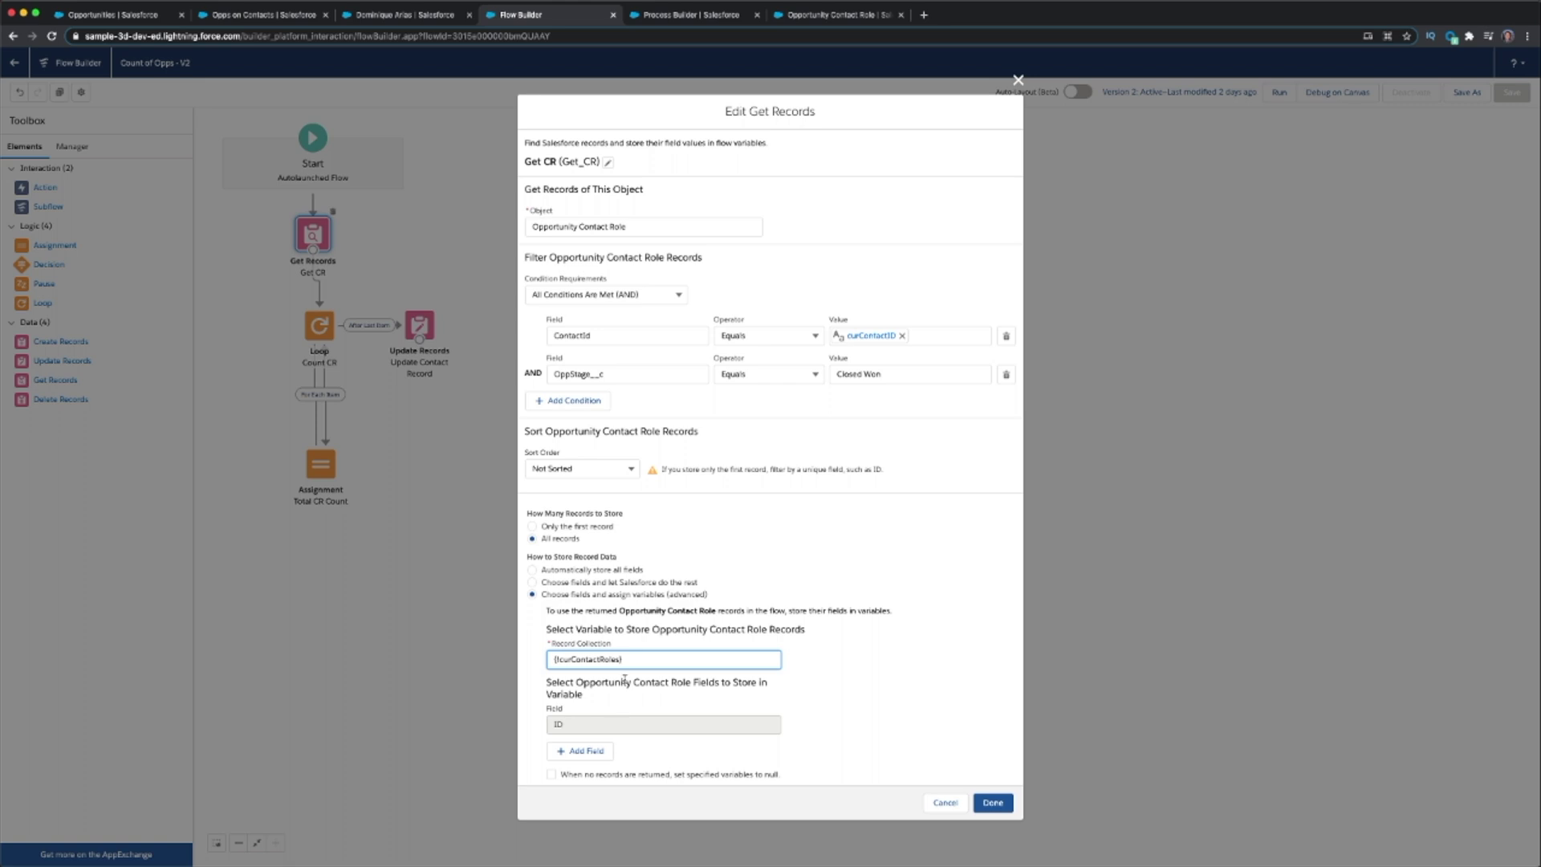
pyautogui.click(640, 657)
pyautogui.press('super+a')
pyautogui.press('BackSpace')
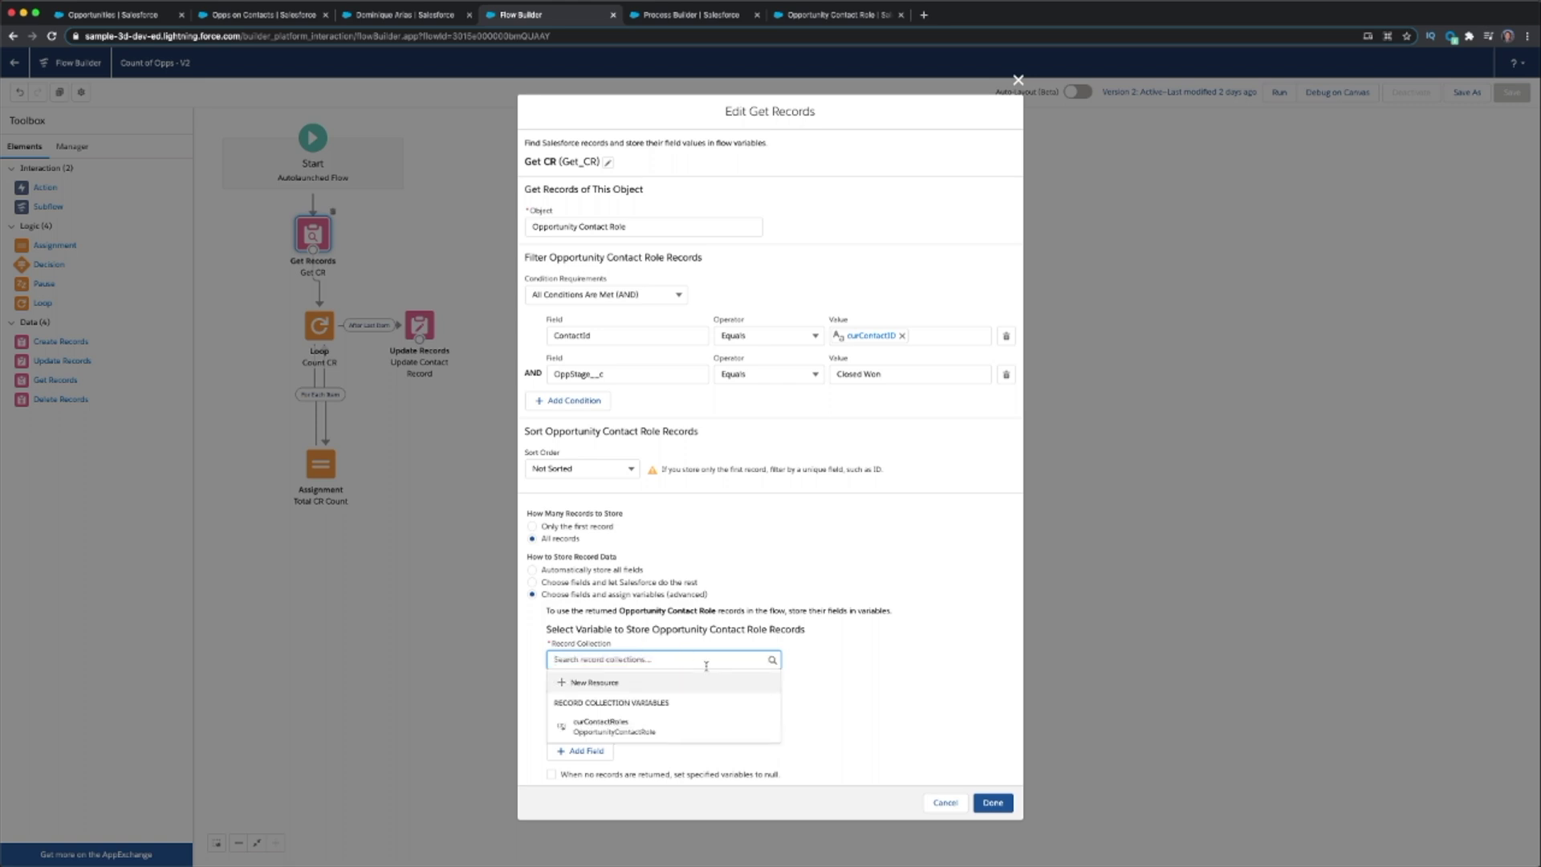
# Begin a multi-value Record variable named 'current', then cancel it and the Get CR settings.
pyautogui.click(698, 684)
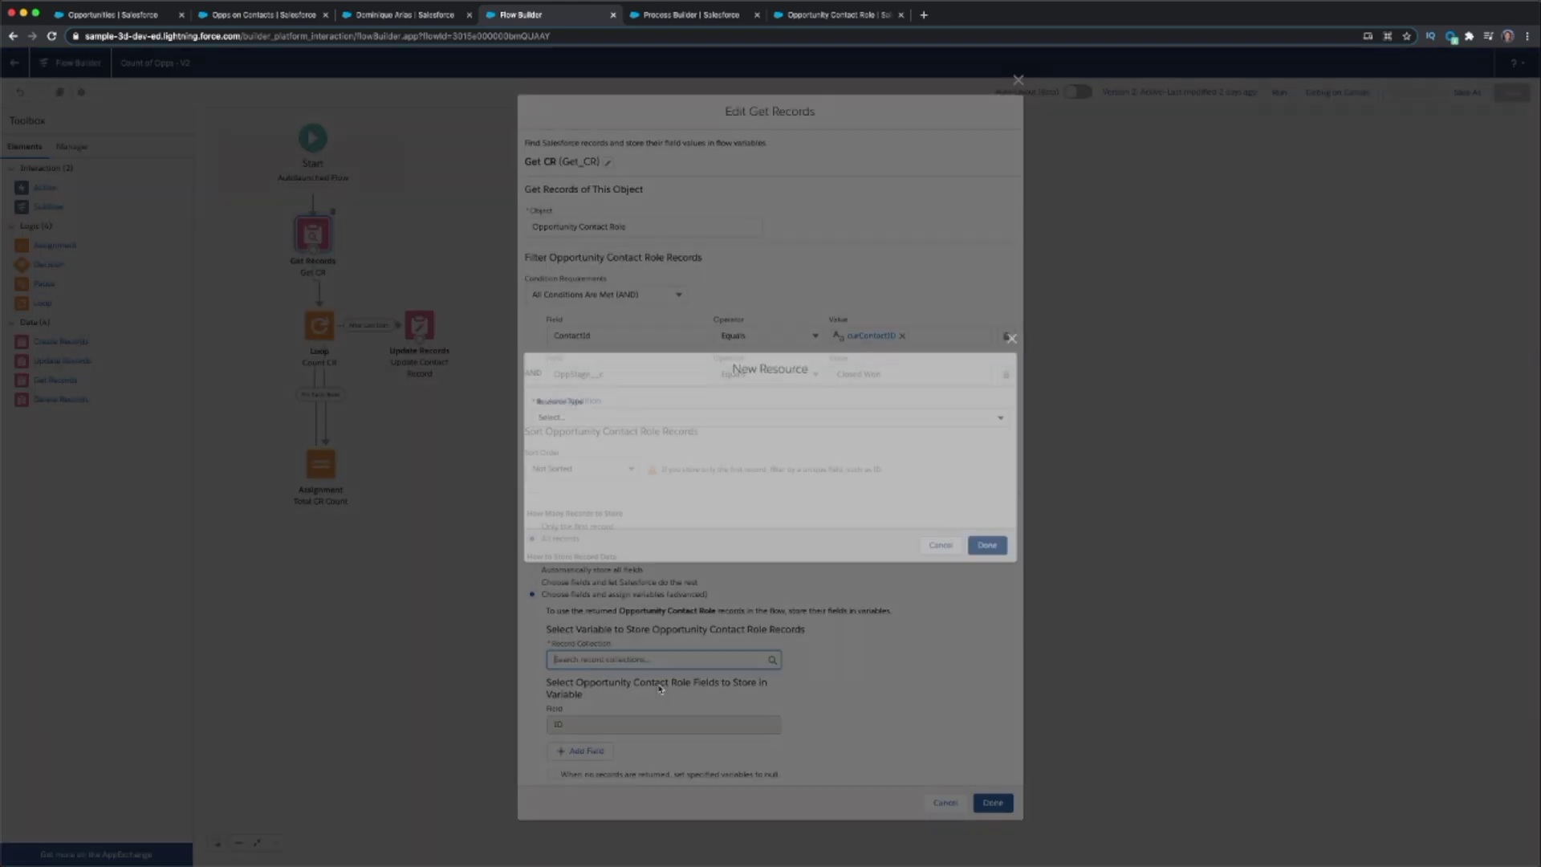
pyautogui.click(612, 415)
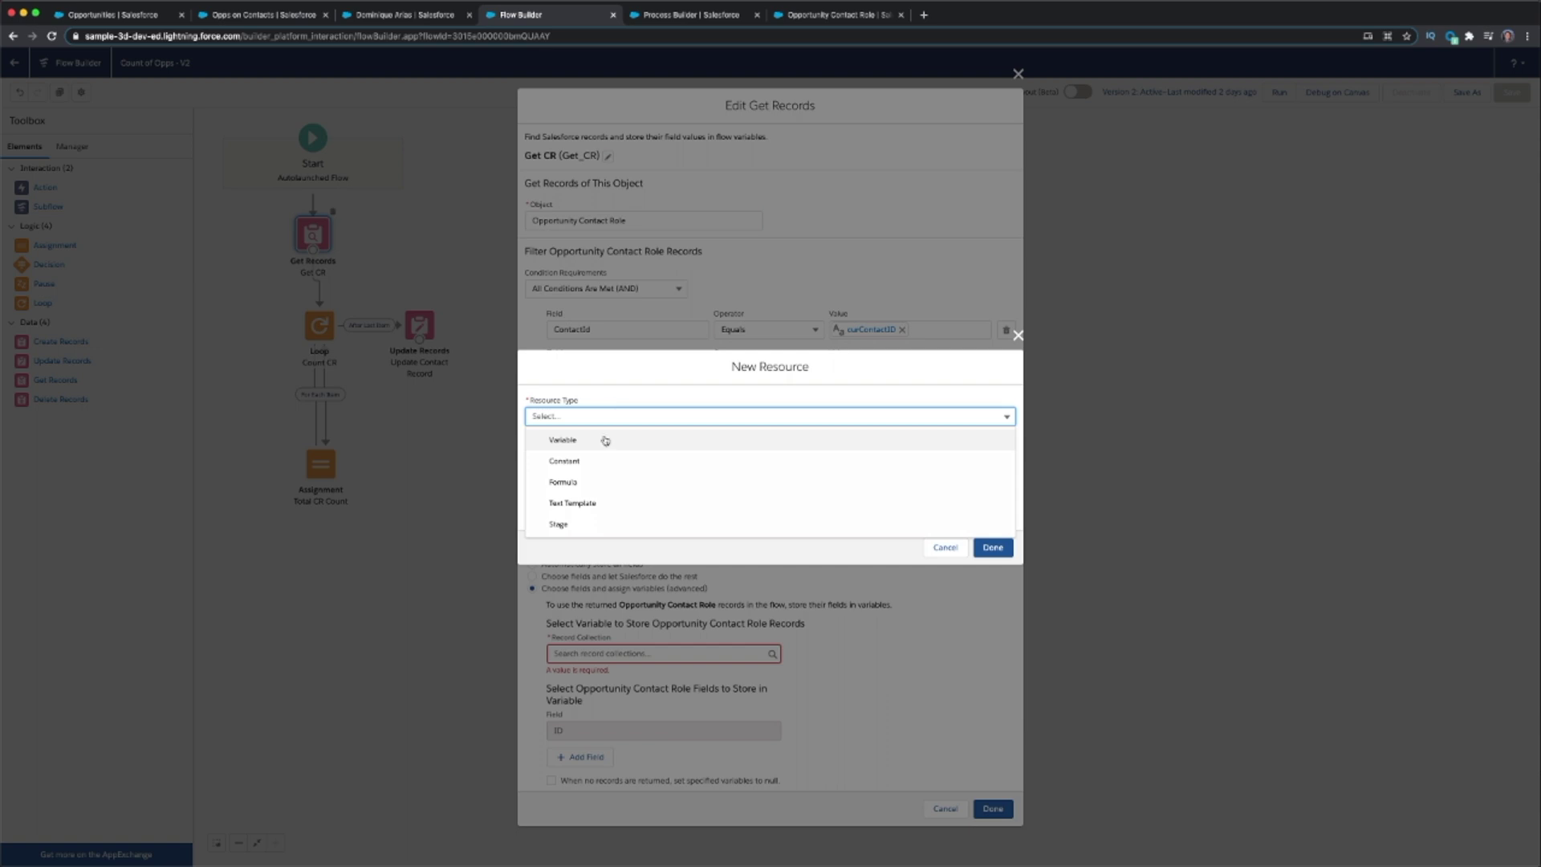
pyautogui.click(605, 443)
pyautogui.click(603, 442)
pyautogui.write('currentCR')
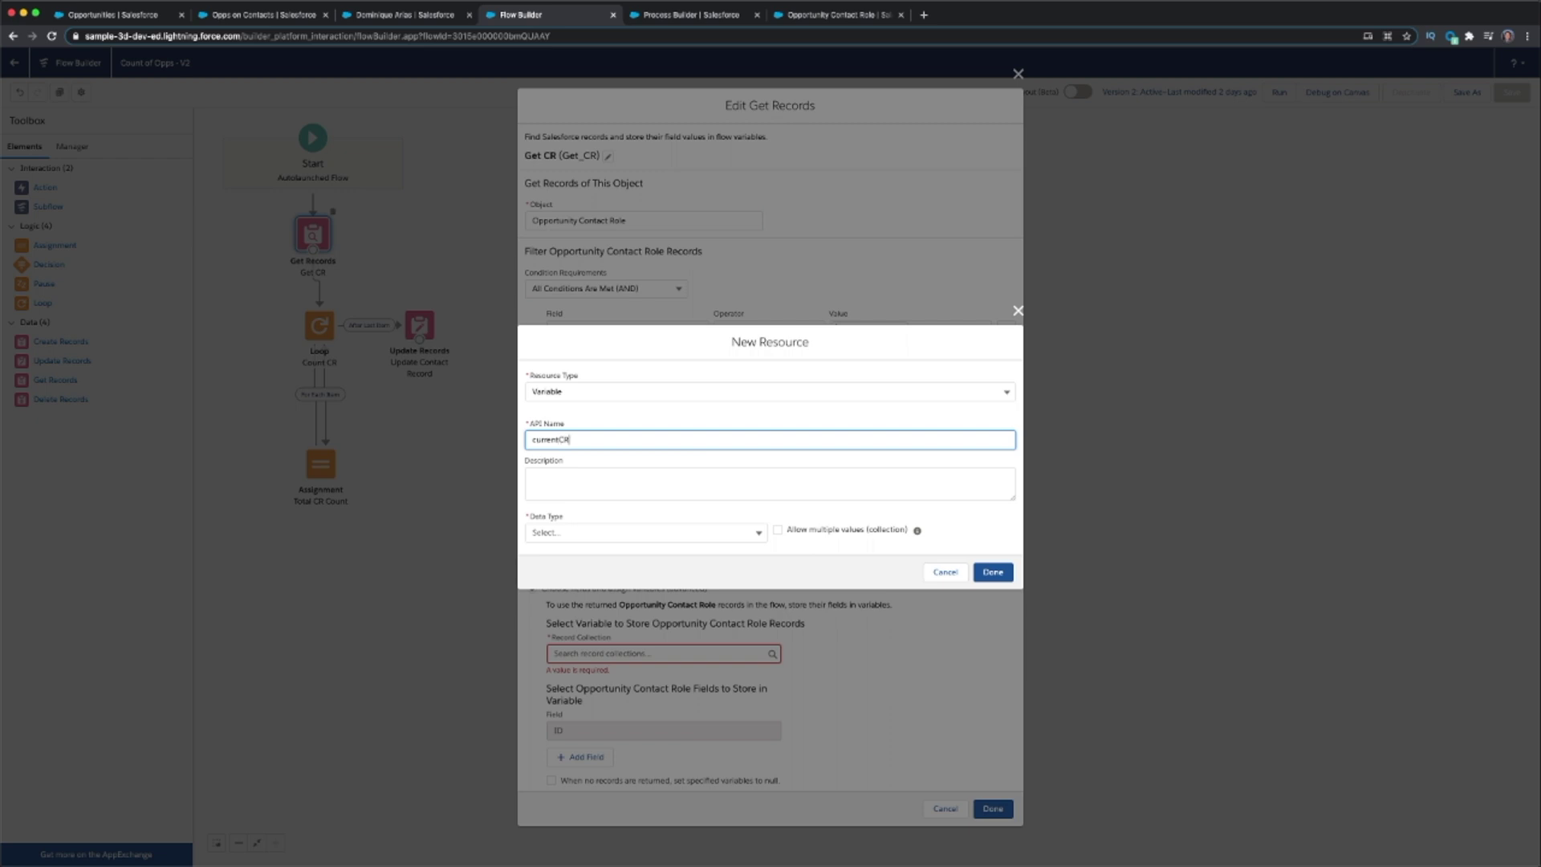
pyautogui.click(611, 531)
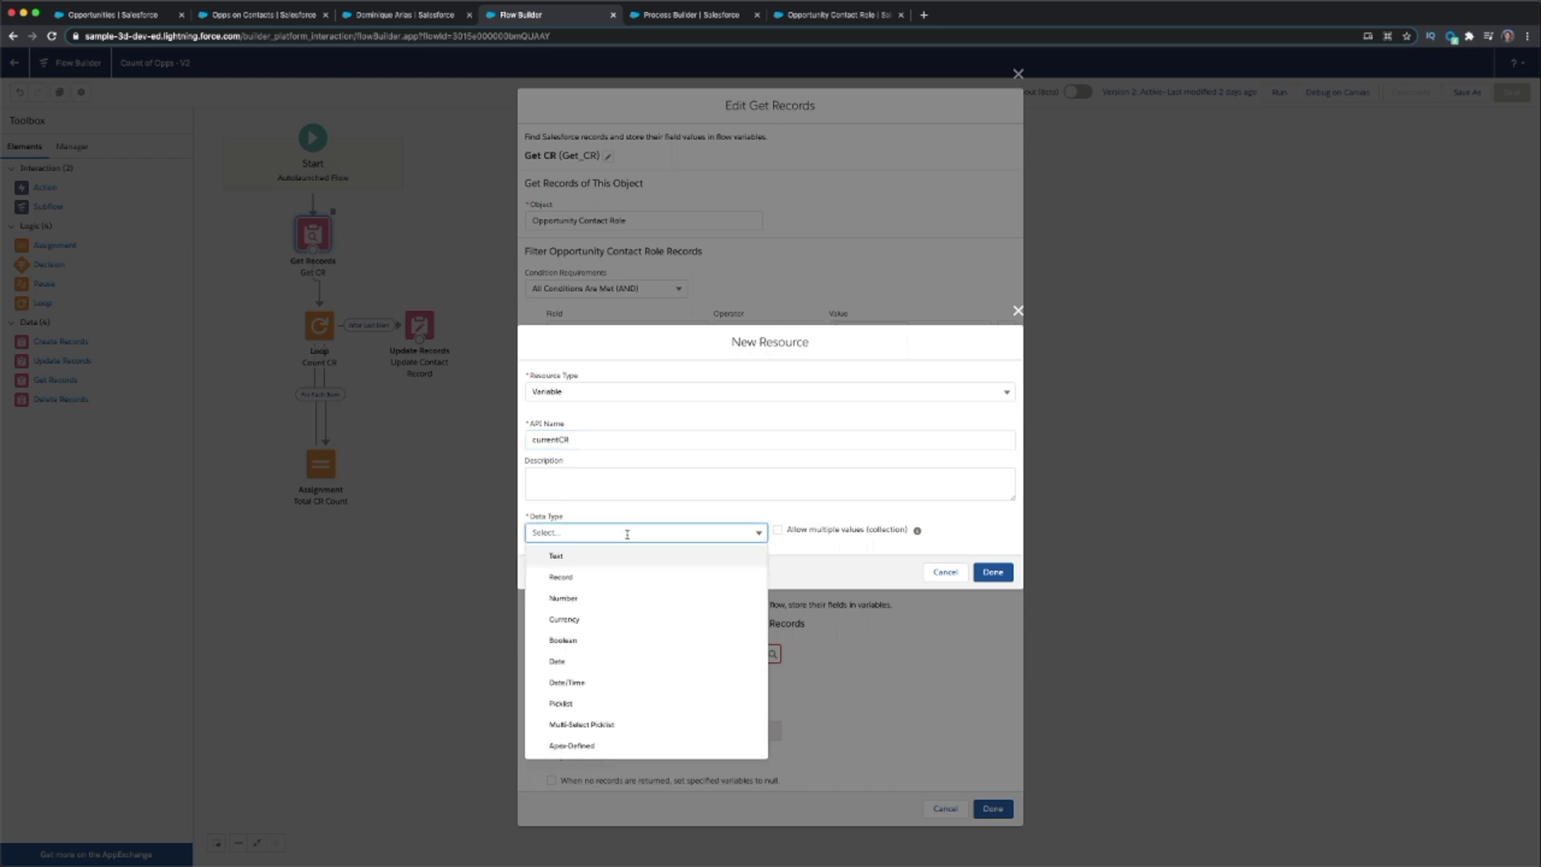
pyautogui.click(623, 579)
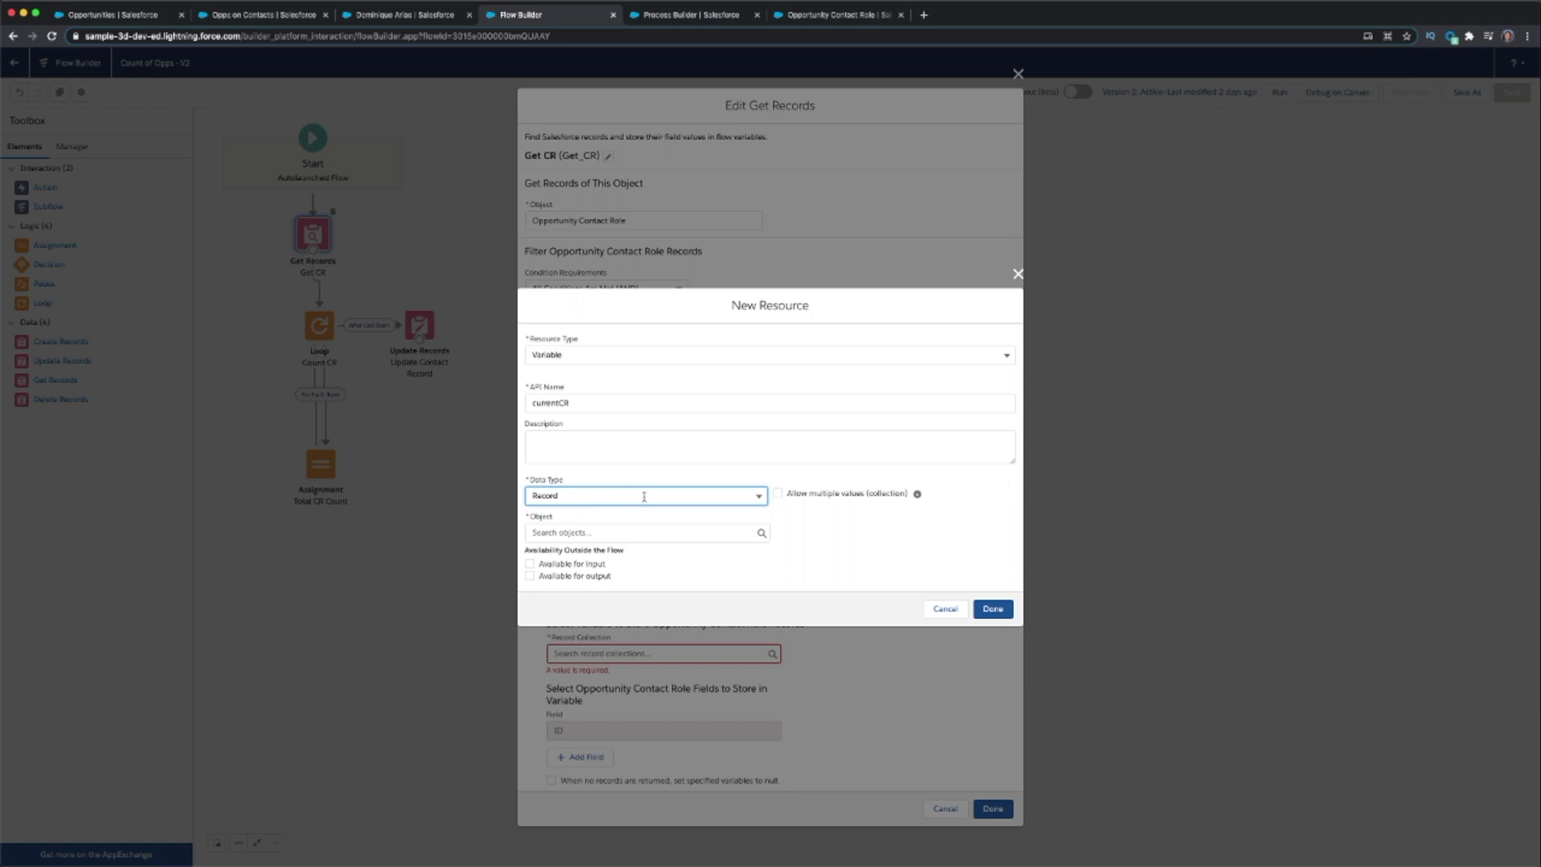
pyautogui.click(794, 498)
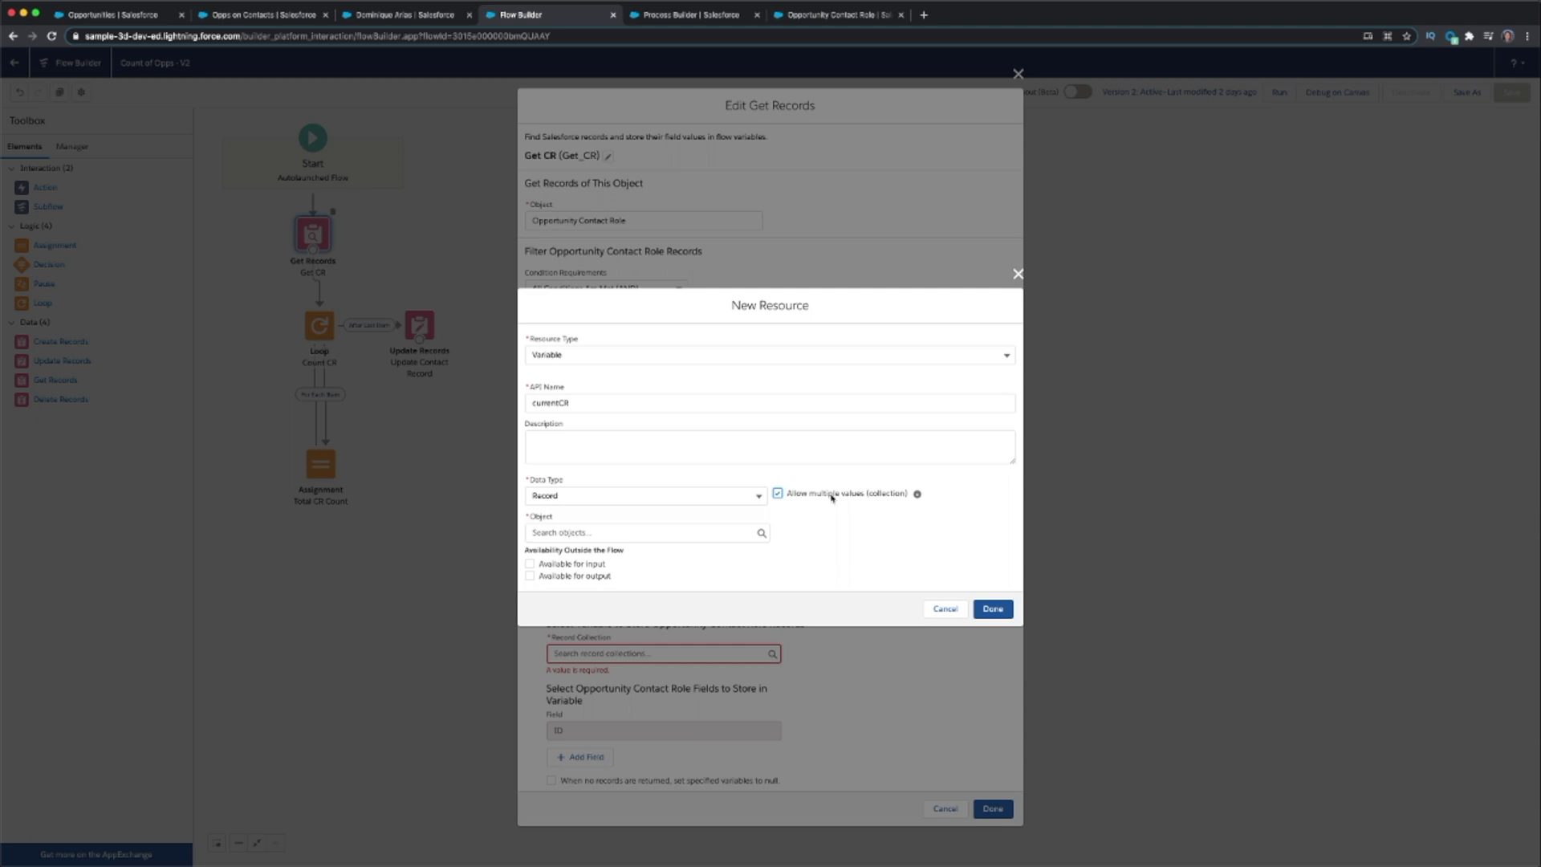
pyautogui.click(607, 530)
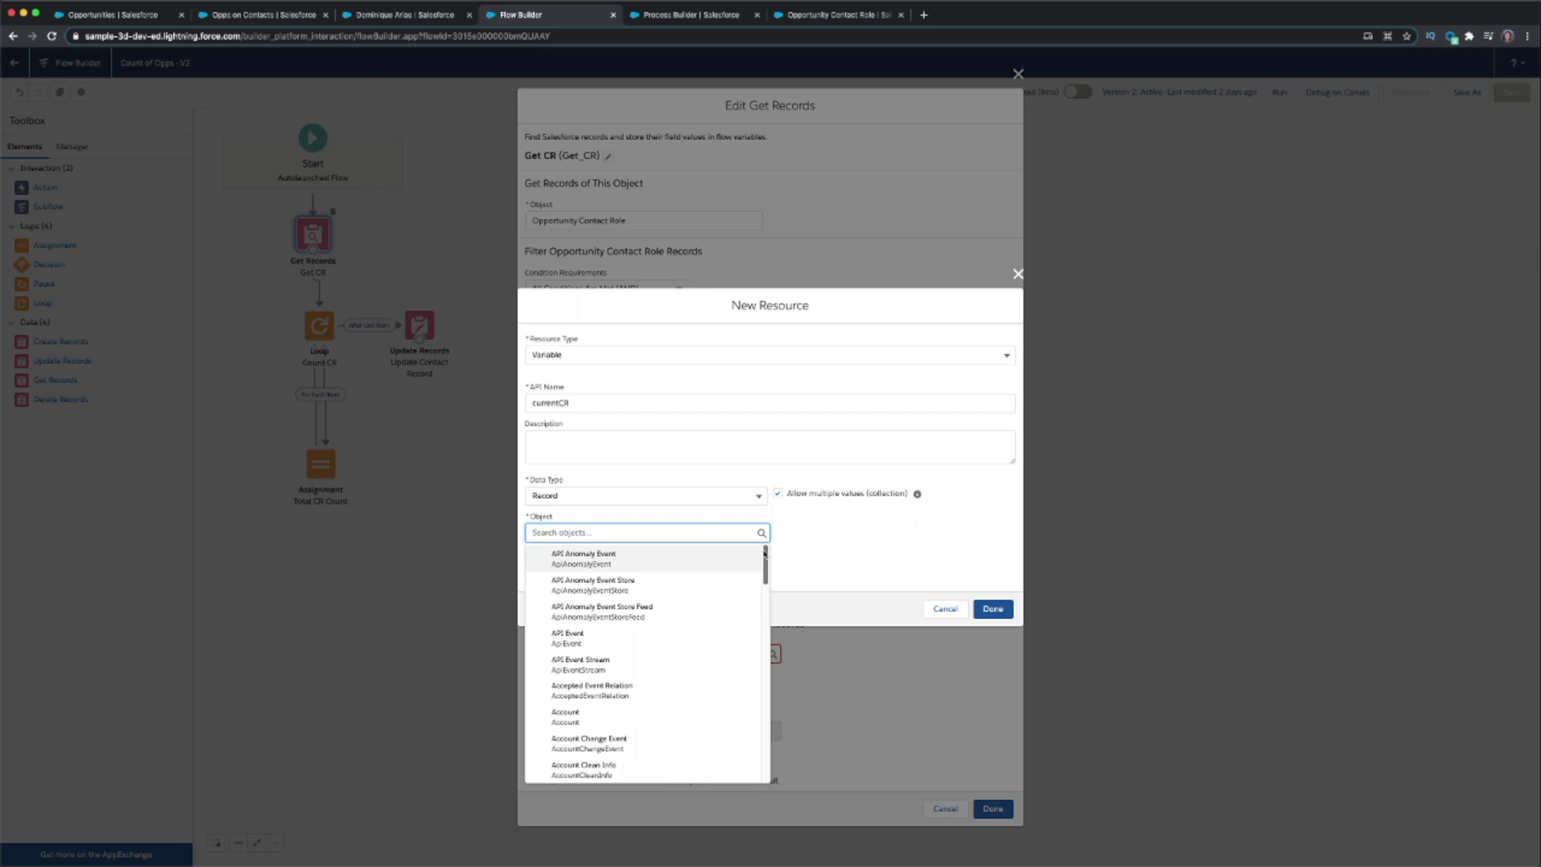
pyautogui.moveTo(765, 552); pyautogui.dragTo(759, 742)
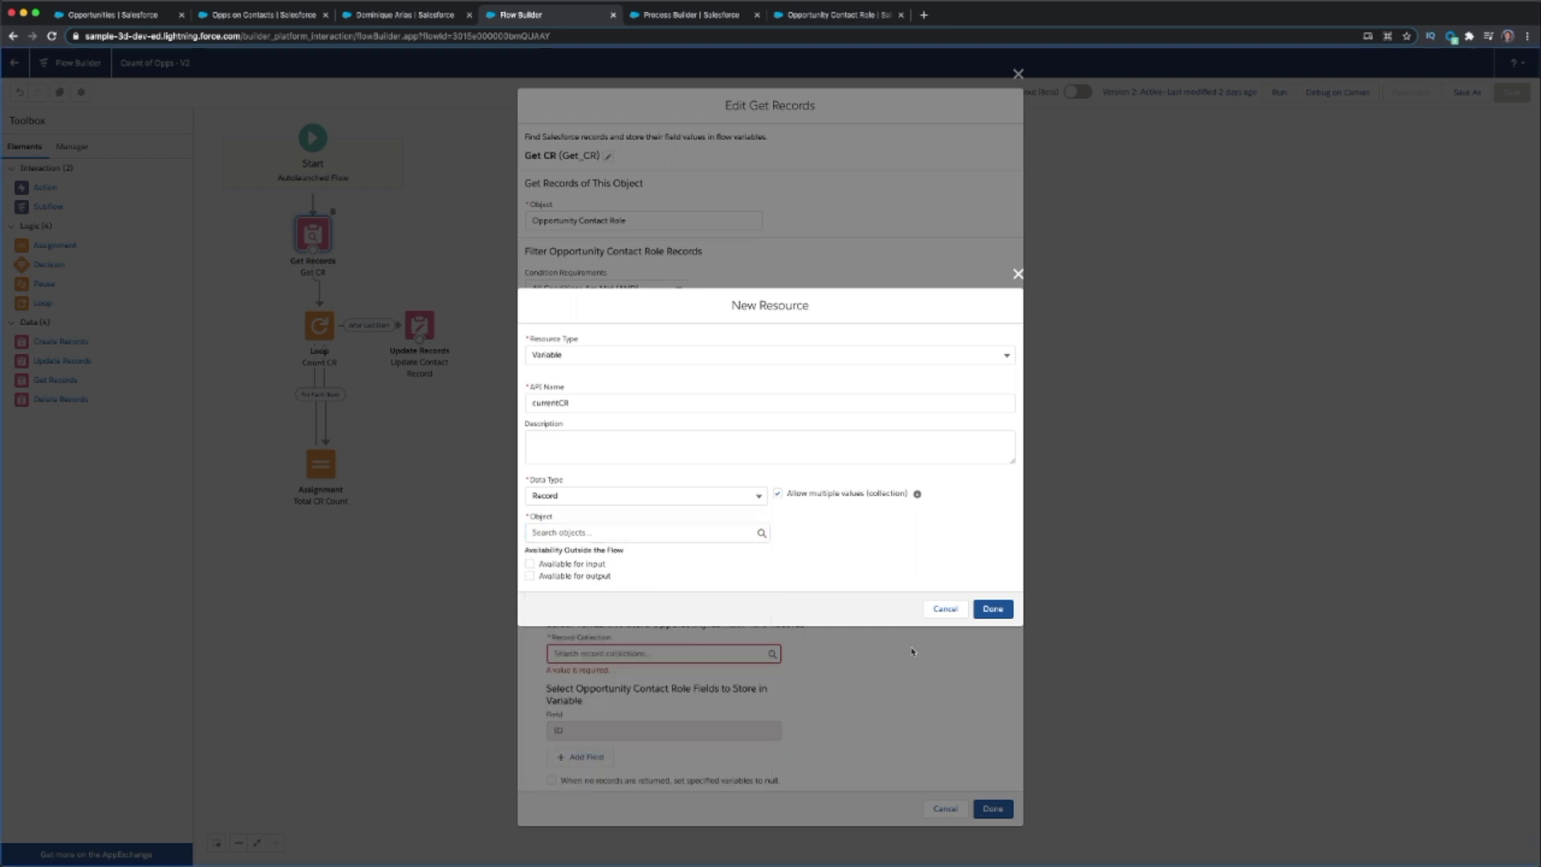
pyautogui.click(941, 608)
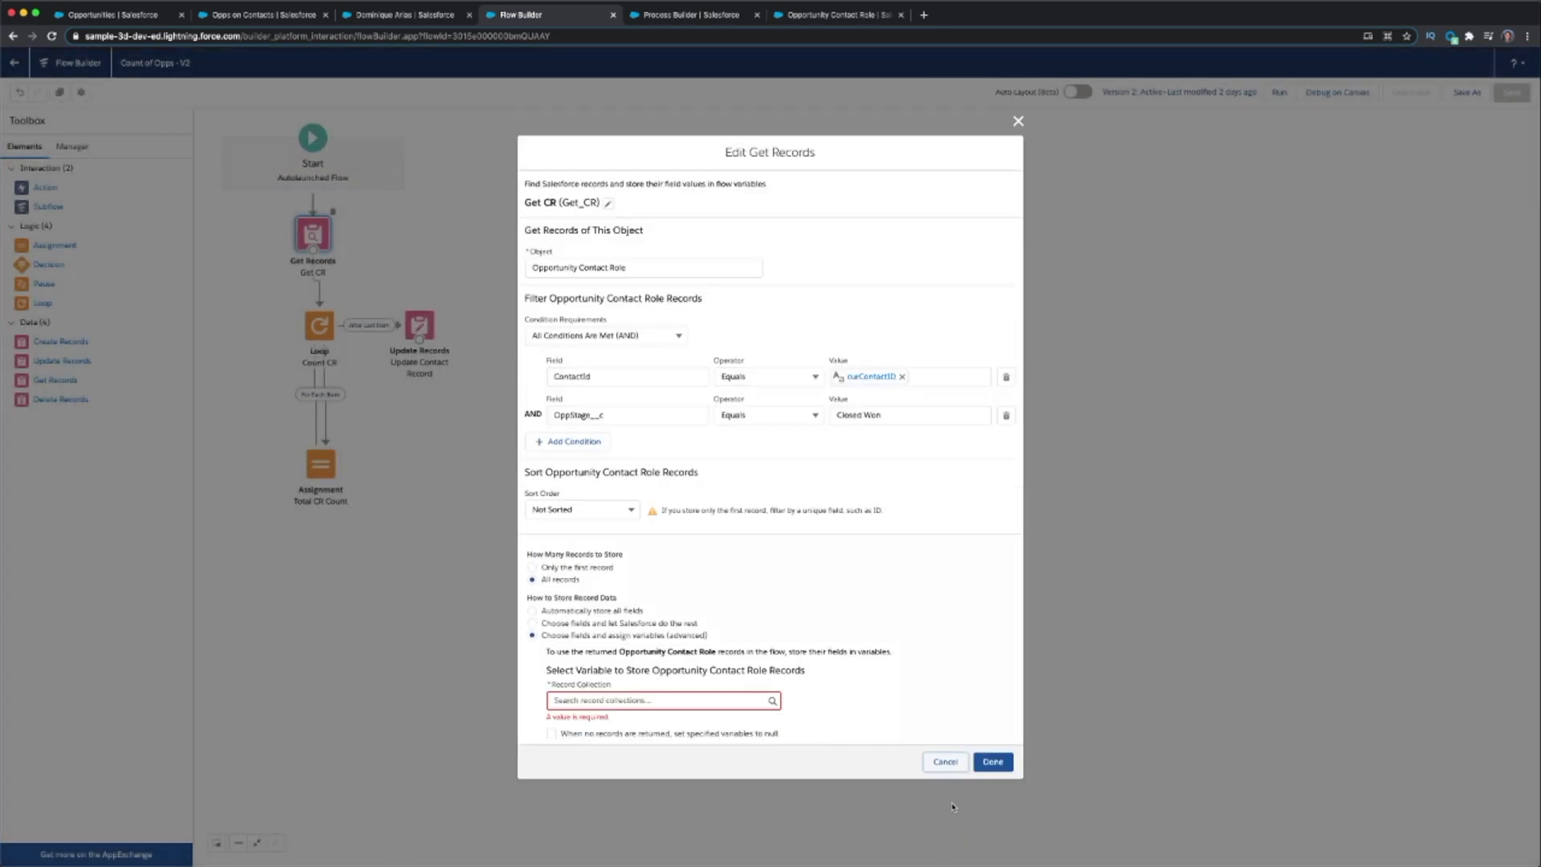
pyautogui.click(949, 764)
# Review the curContactRoles variable and Get CR settings unchanged, then open the Count CR loop settings.
pyautogui.click(71, 146)
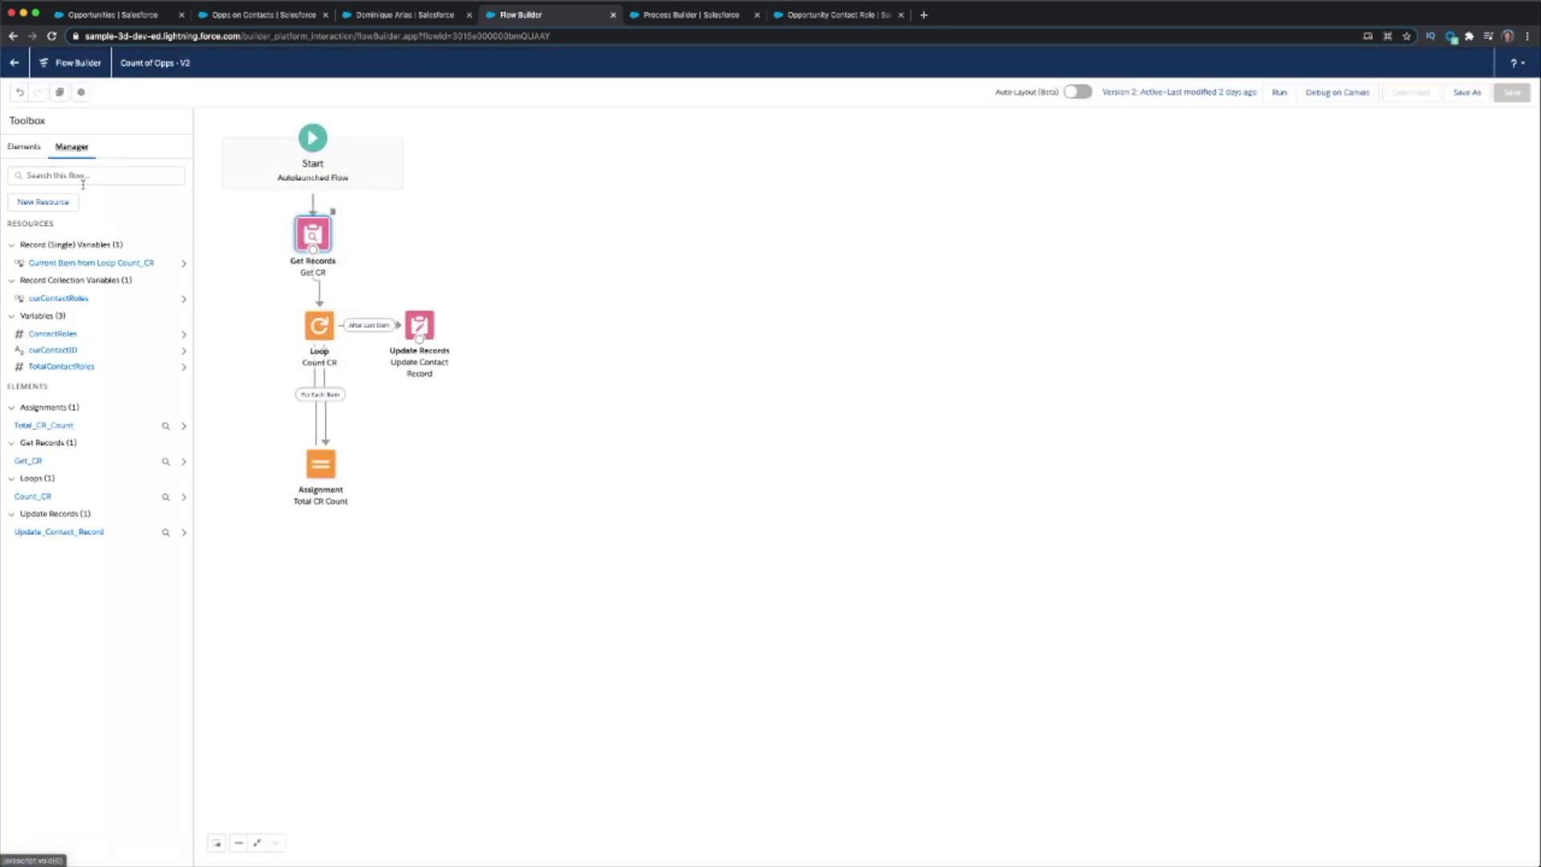
pyautogui.click(71, 298)
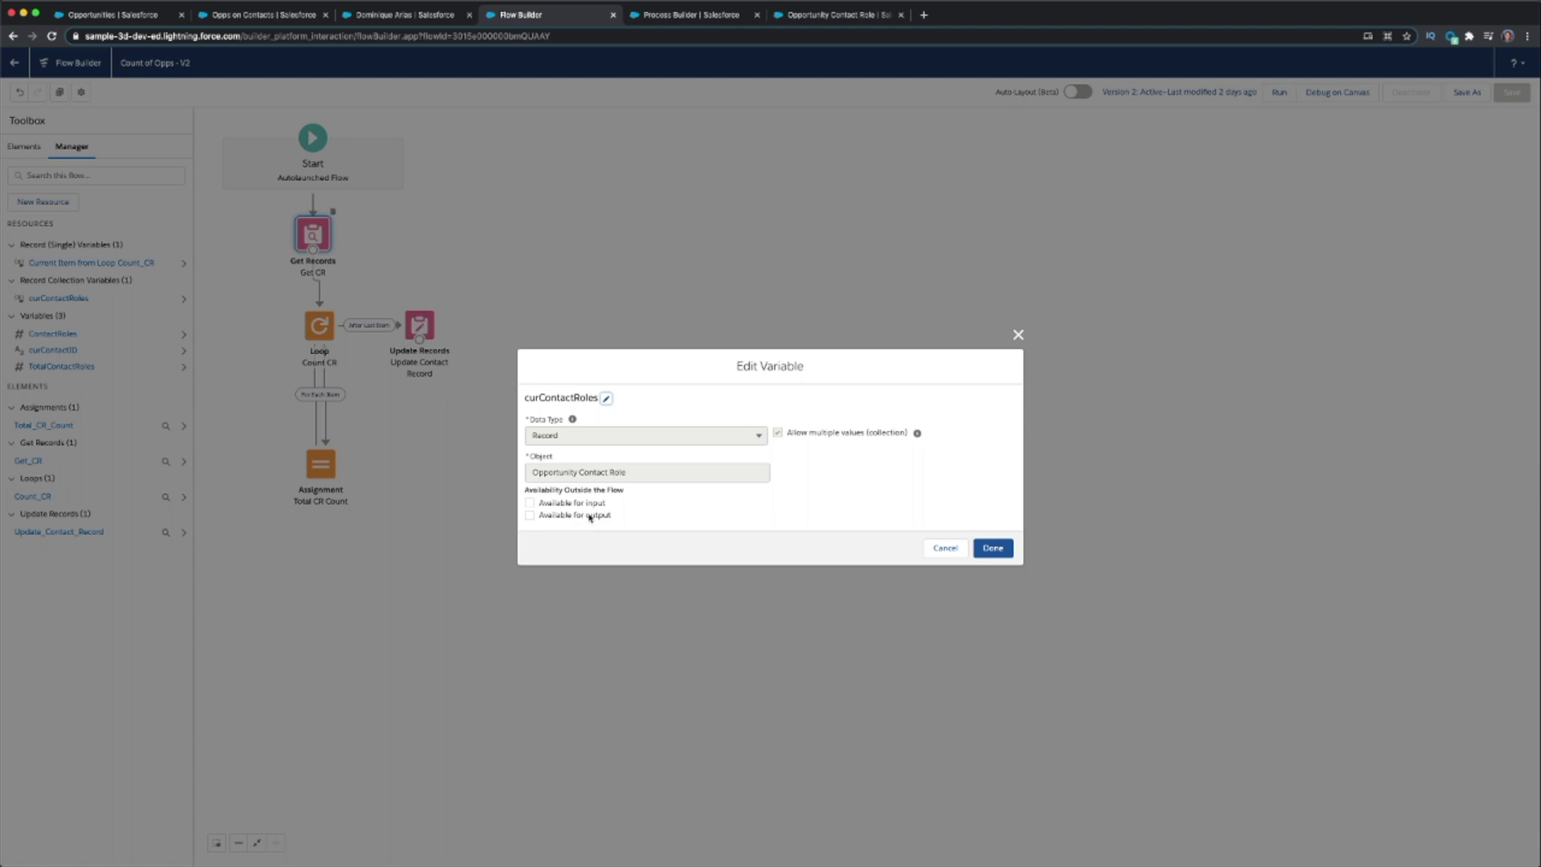
pyautogui.click(943, 547)
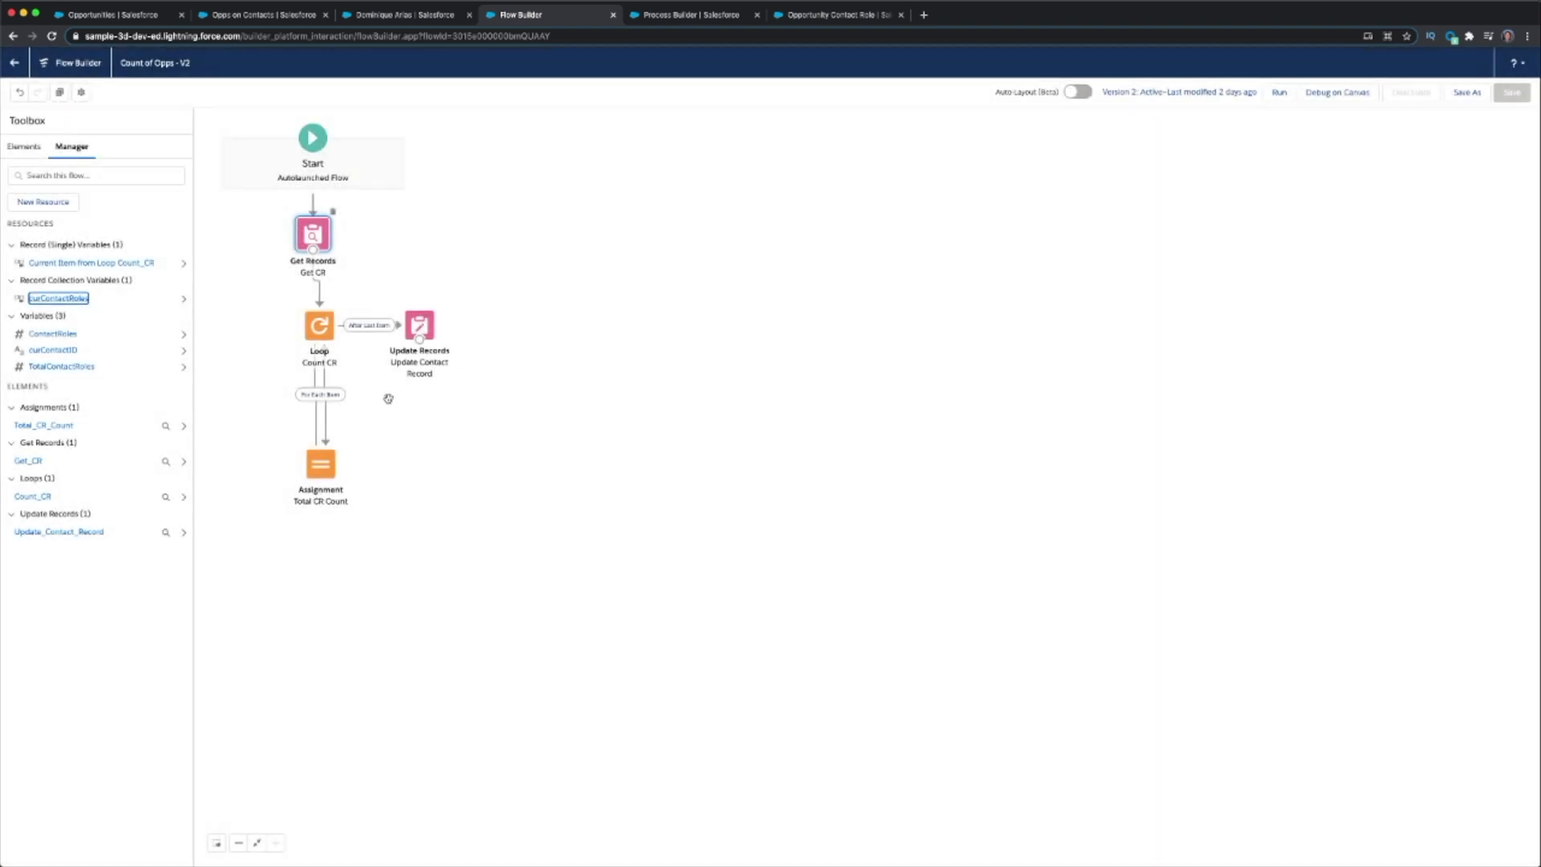
pyautogui.doubleClick(317, 239)
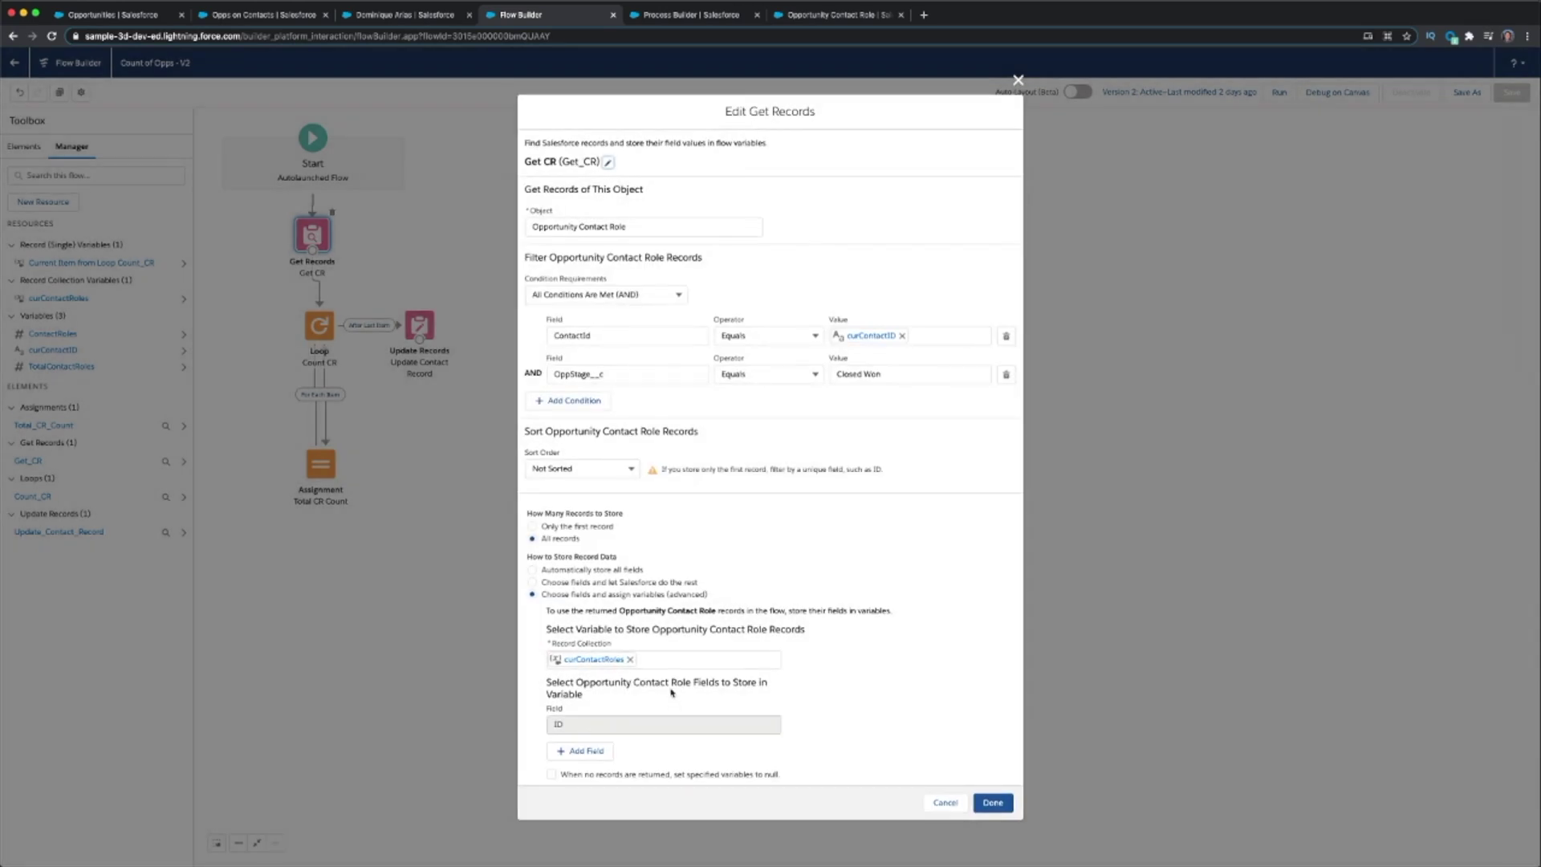
pyautogui.click(945, 802)
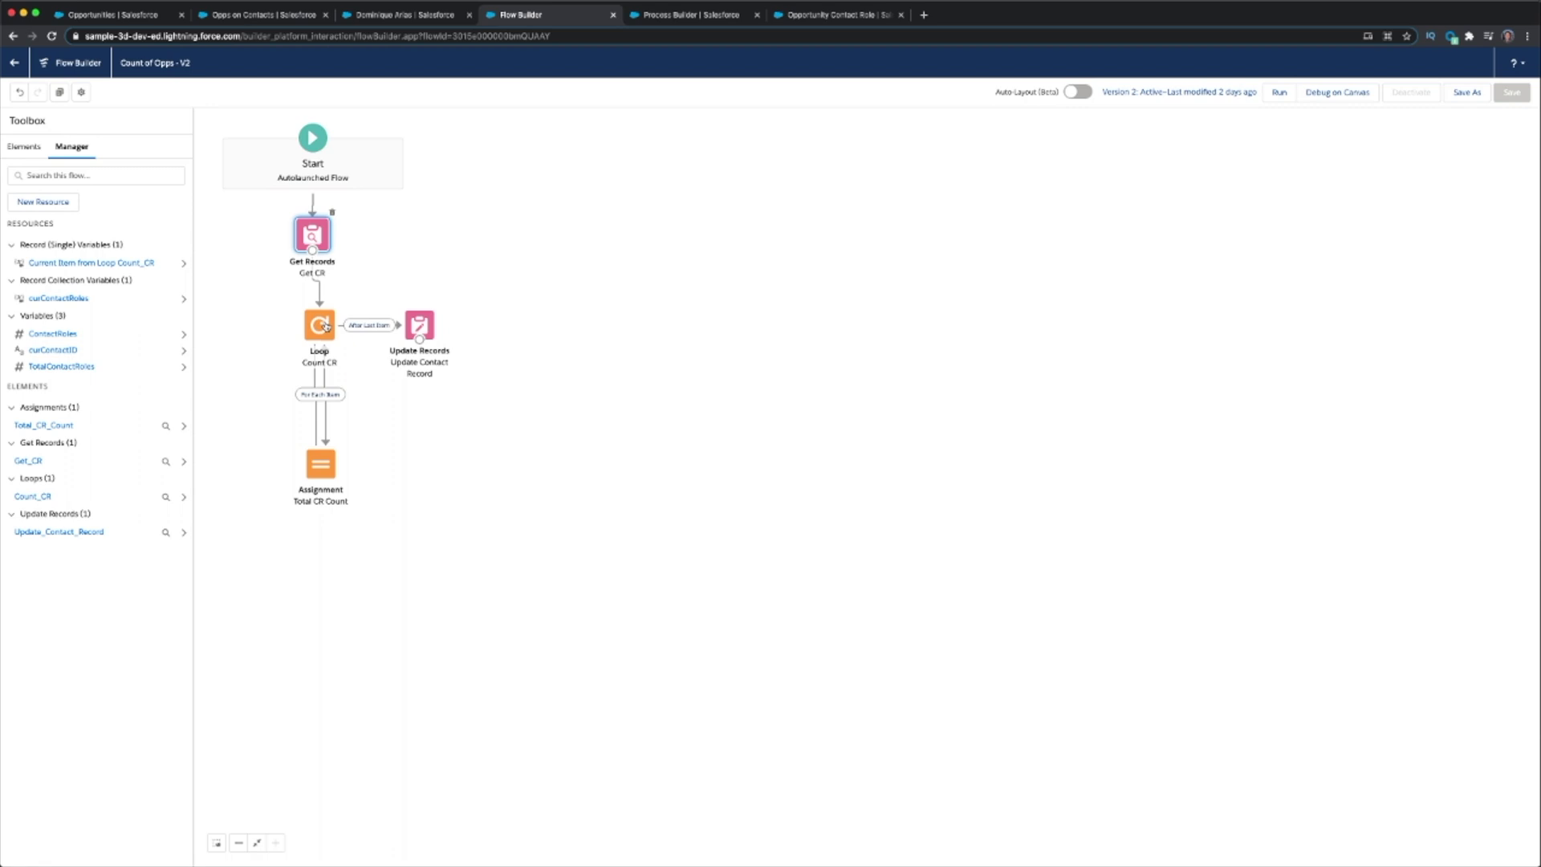
pyautogui.doubleClick(316, 338)
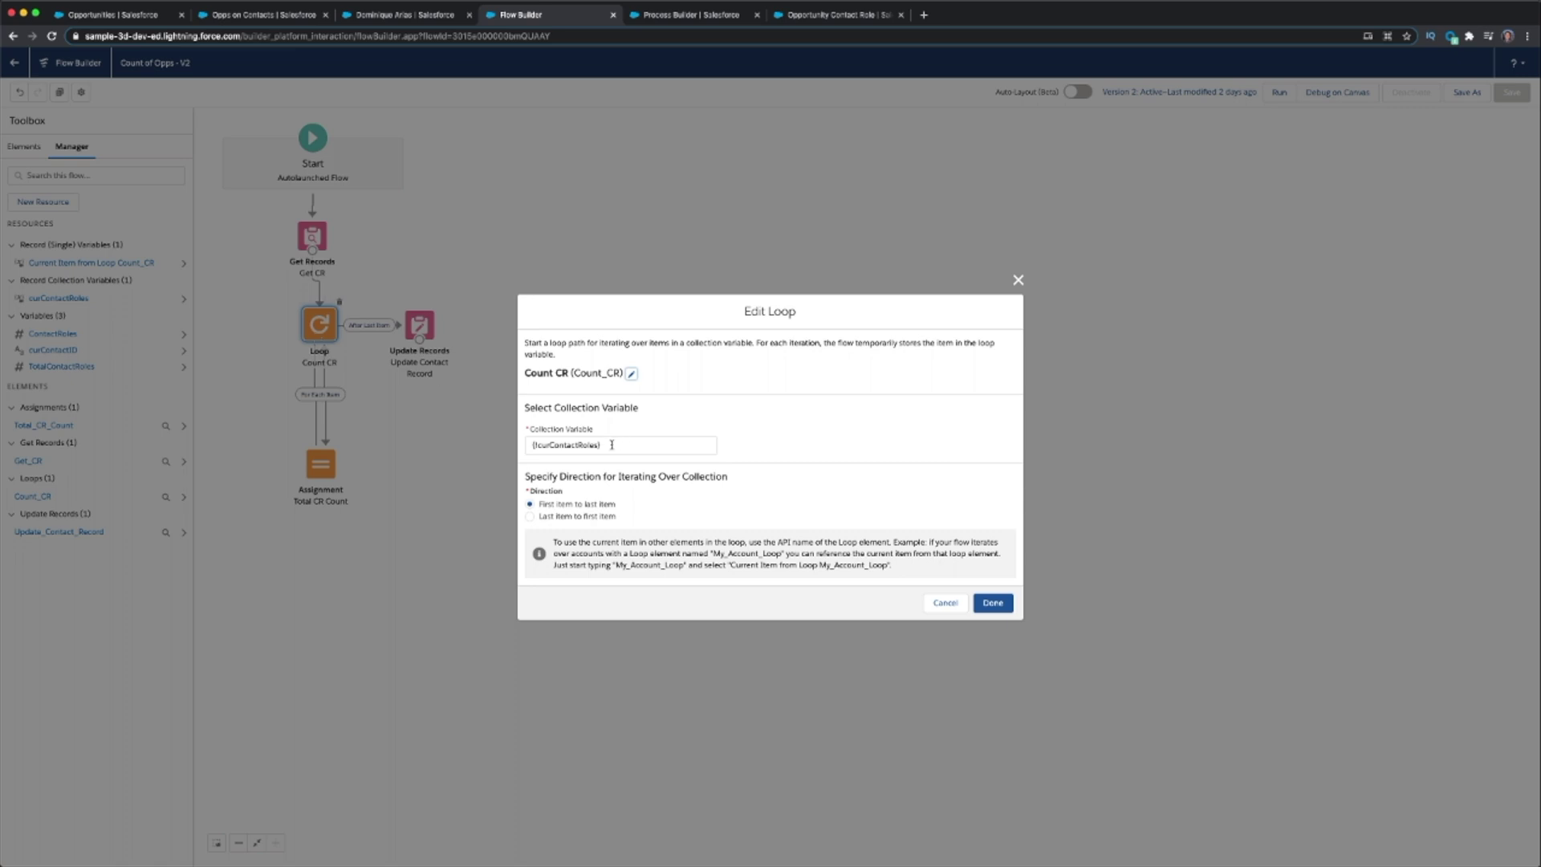
# Keep curContactRoles as the Count CR loop's collection and close the loop settings.
pyautogui.click(580, 446)
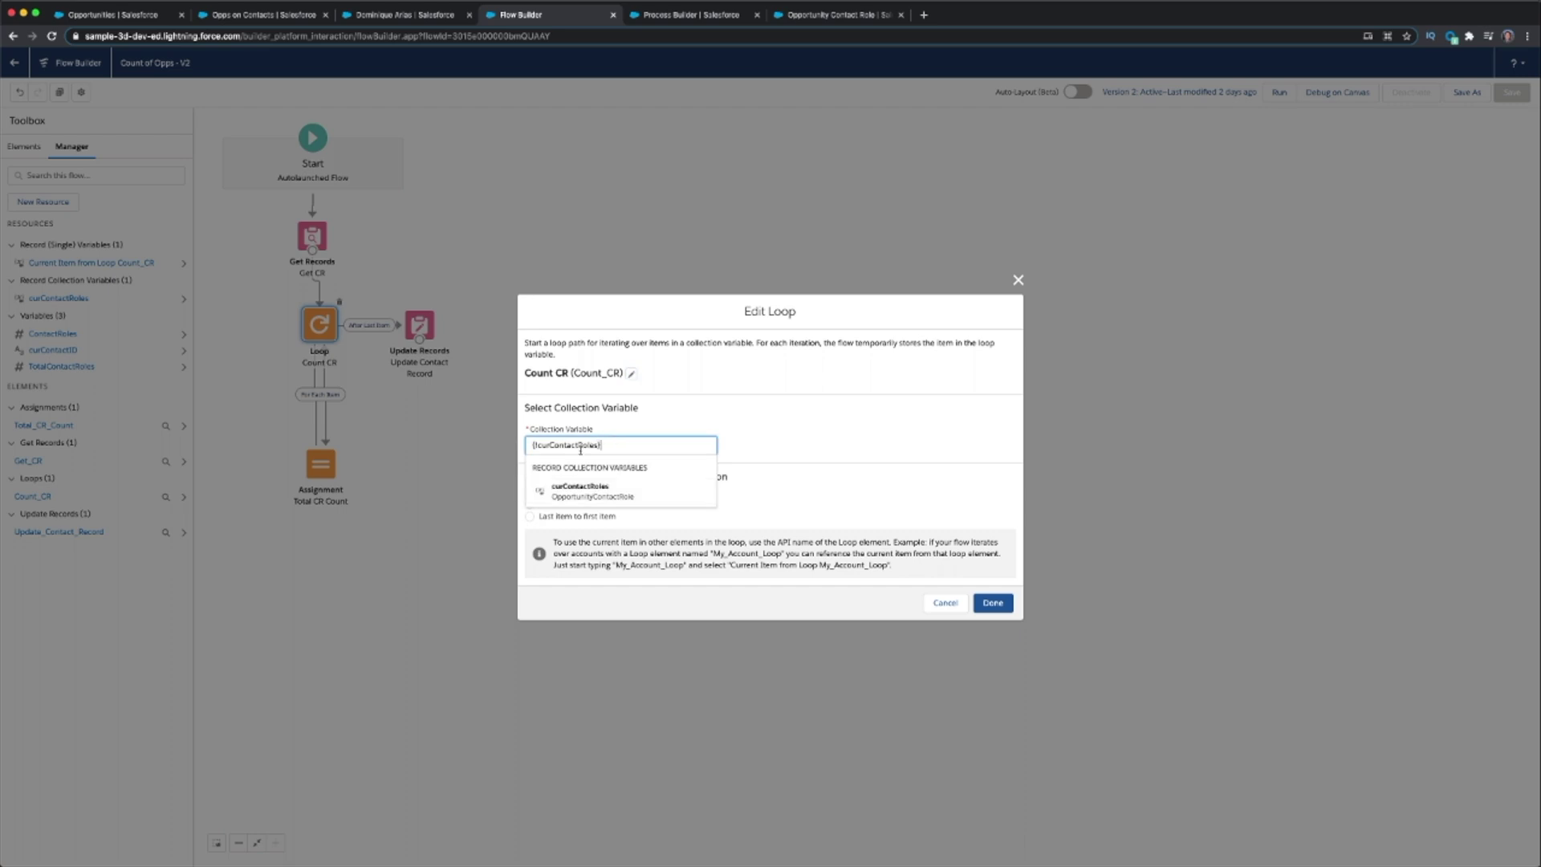
pyautogui.click(594, 484)
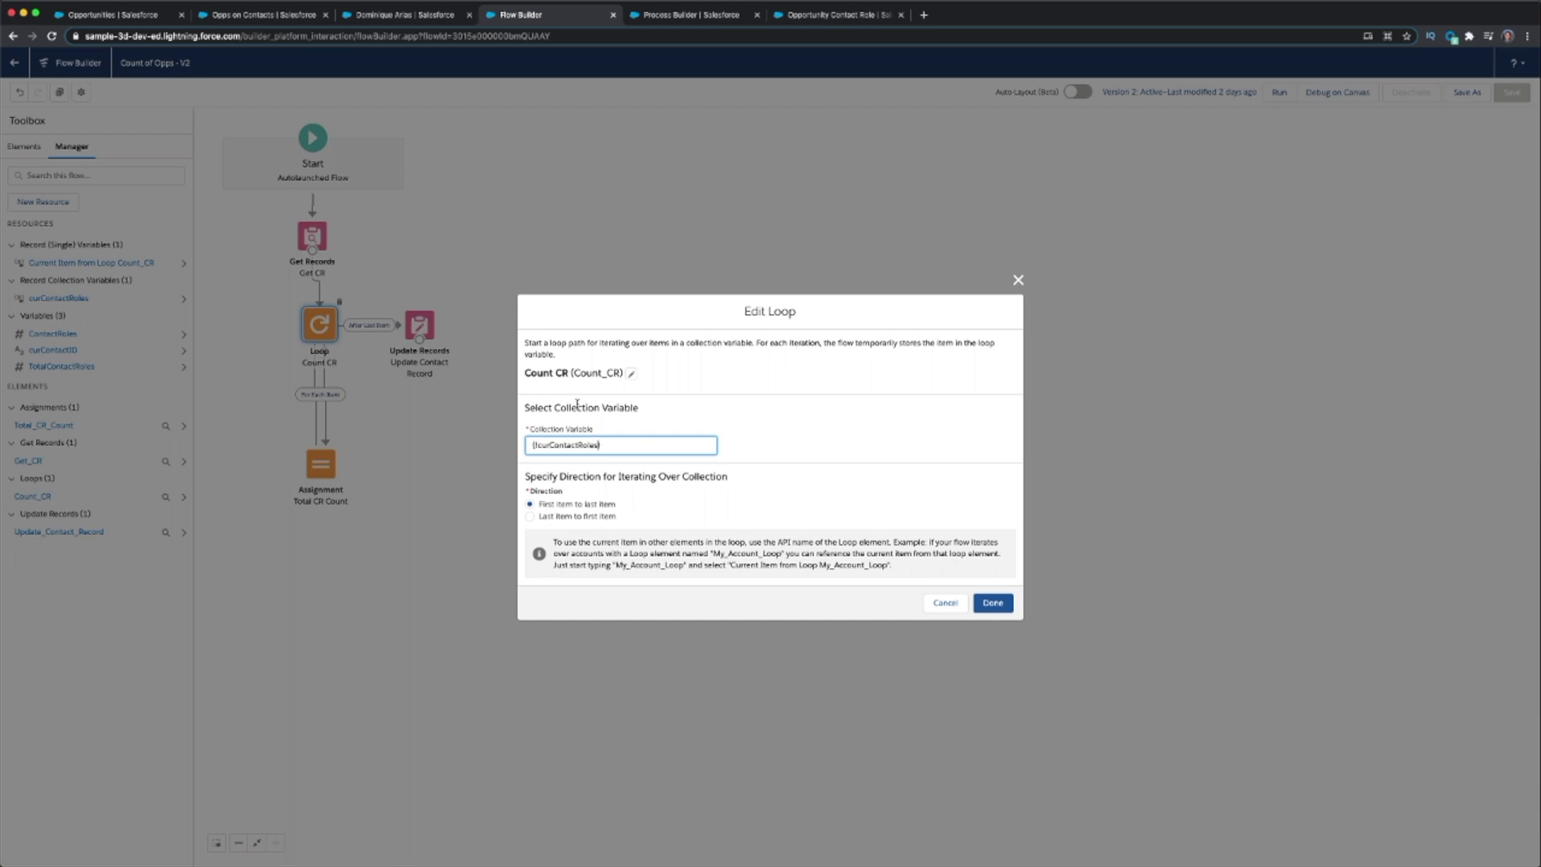
pyautogui.click(947, 603)
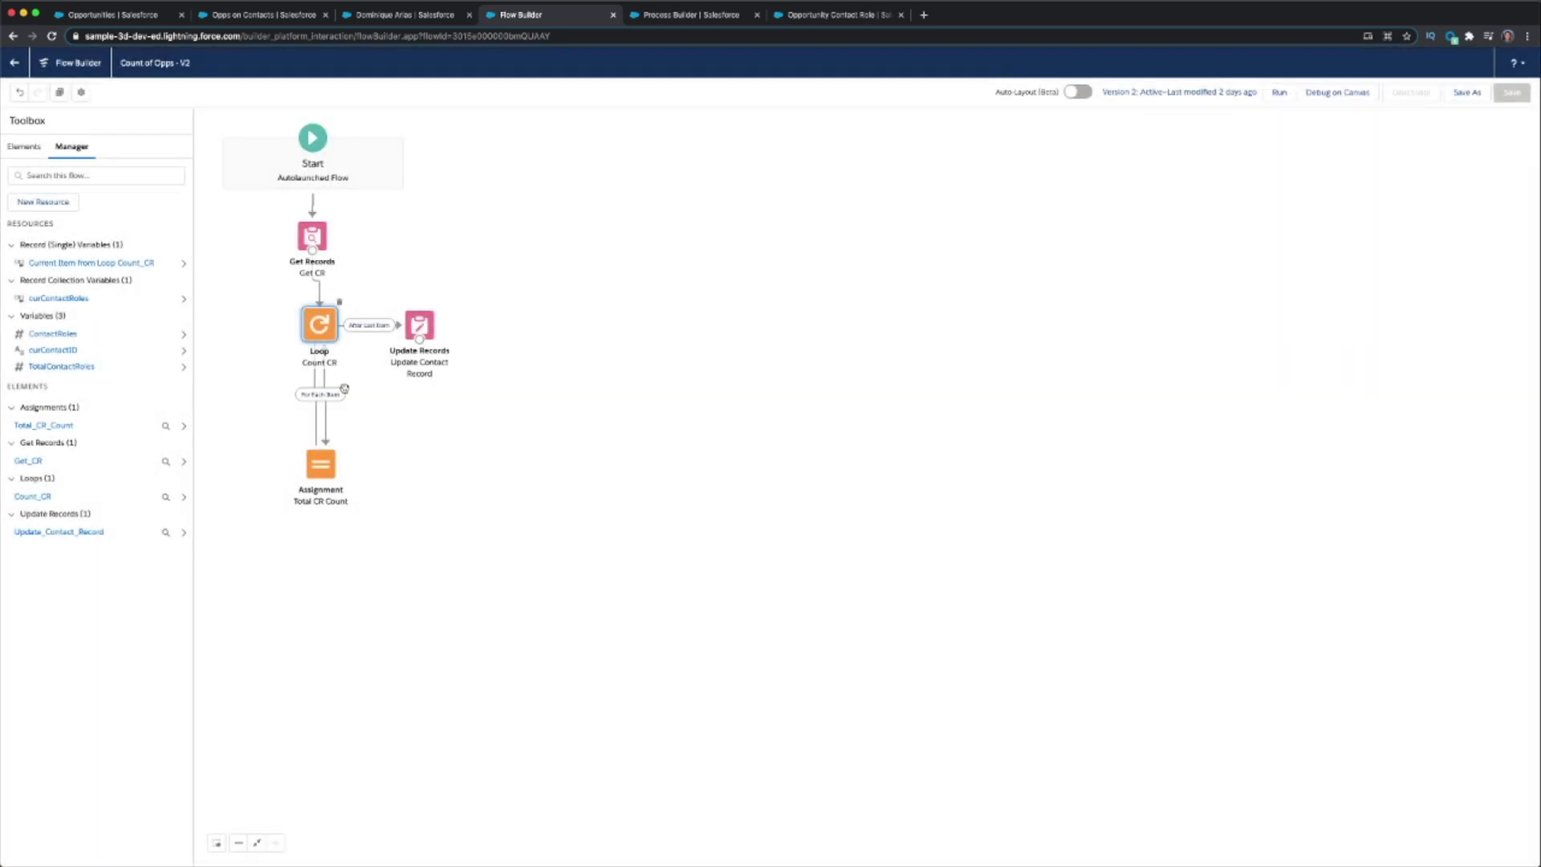
# Open the Total CR Count assignment, then bring up the Opps on Contacts report.
pyautogui.doubleClick(323, 466)
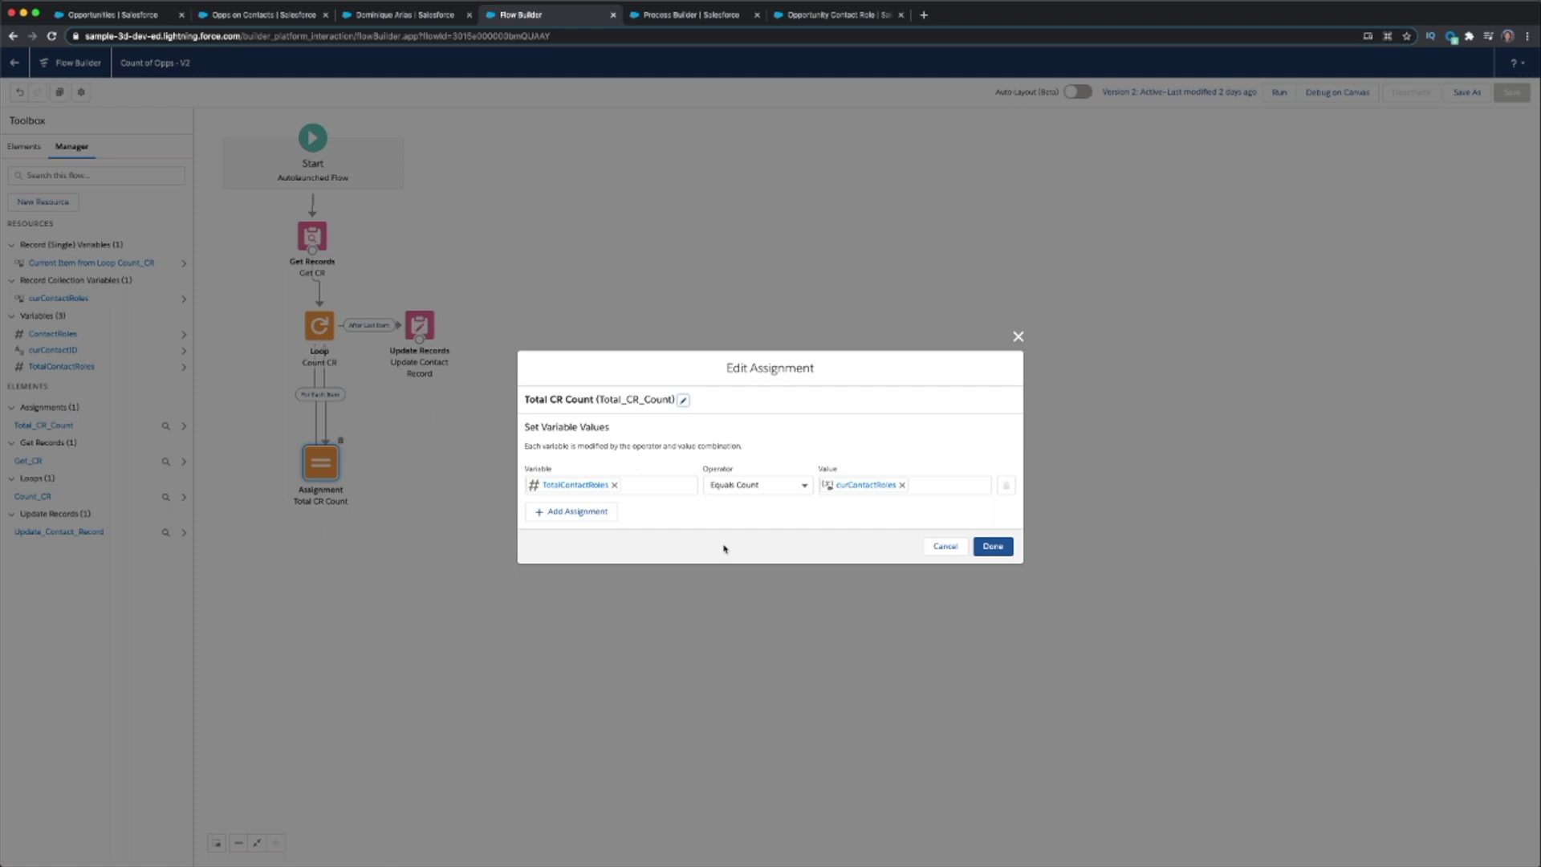
pyautogui.click(263, 15)
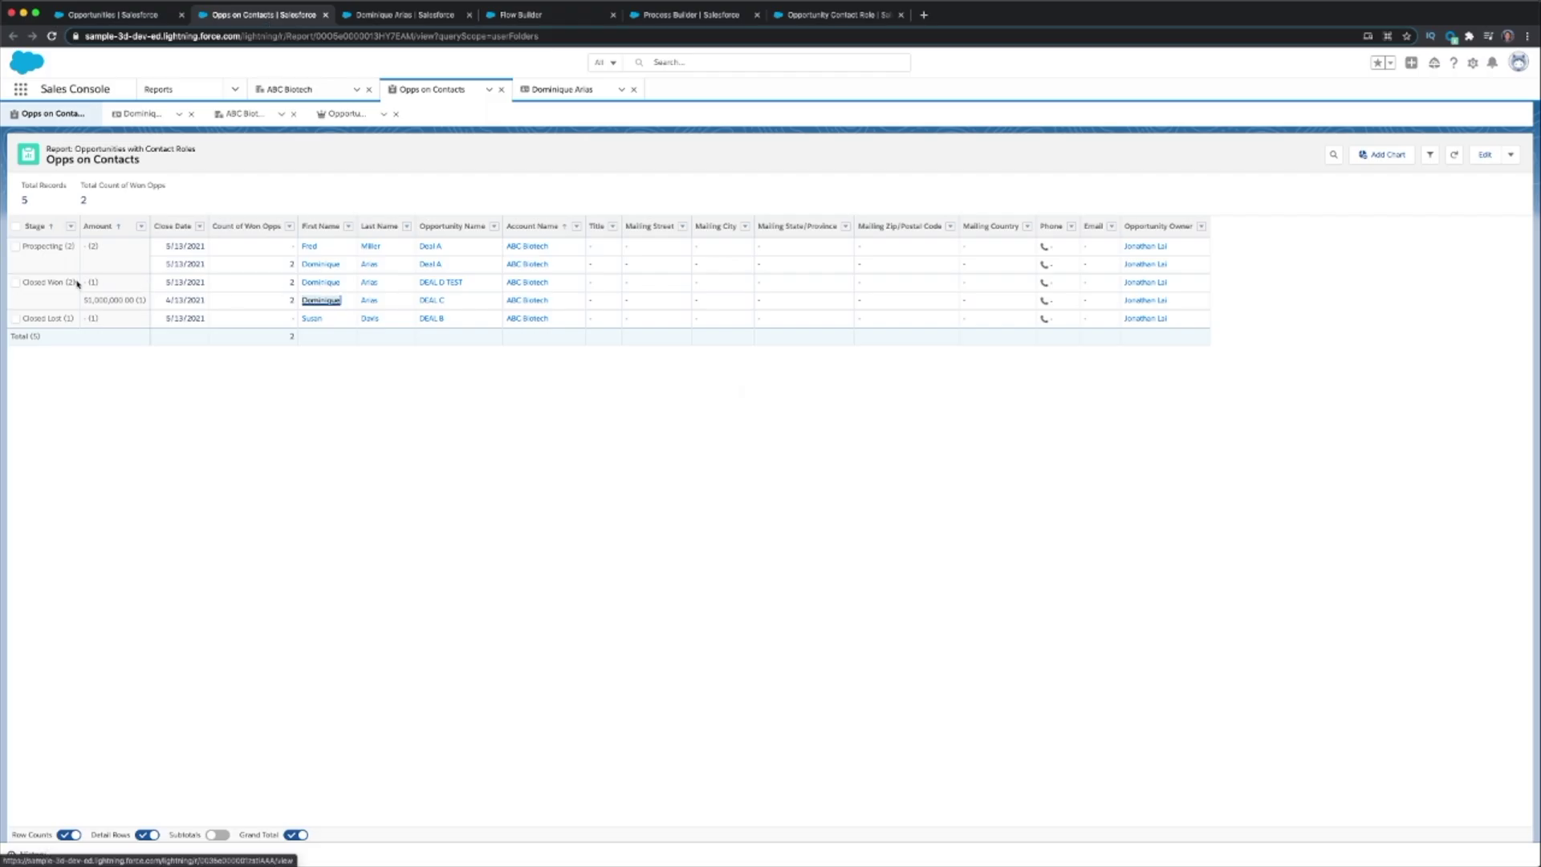
# Glance at the Count of Won Opps process, then return to the Total CR Count assignment.
pyautogui.click(656, 20)
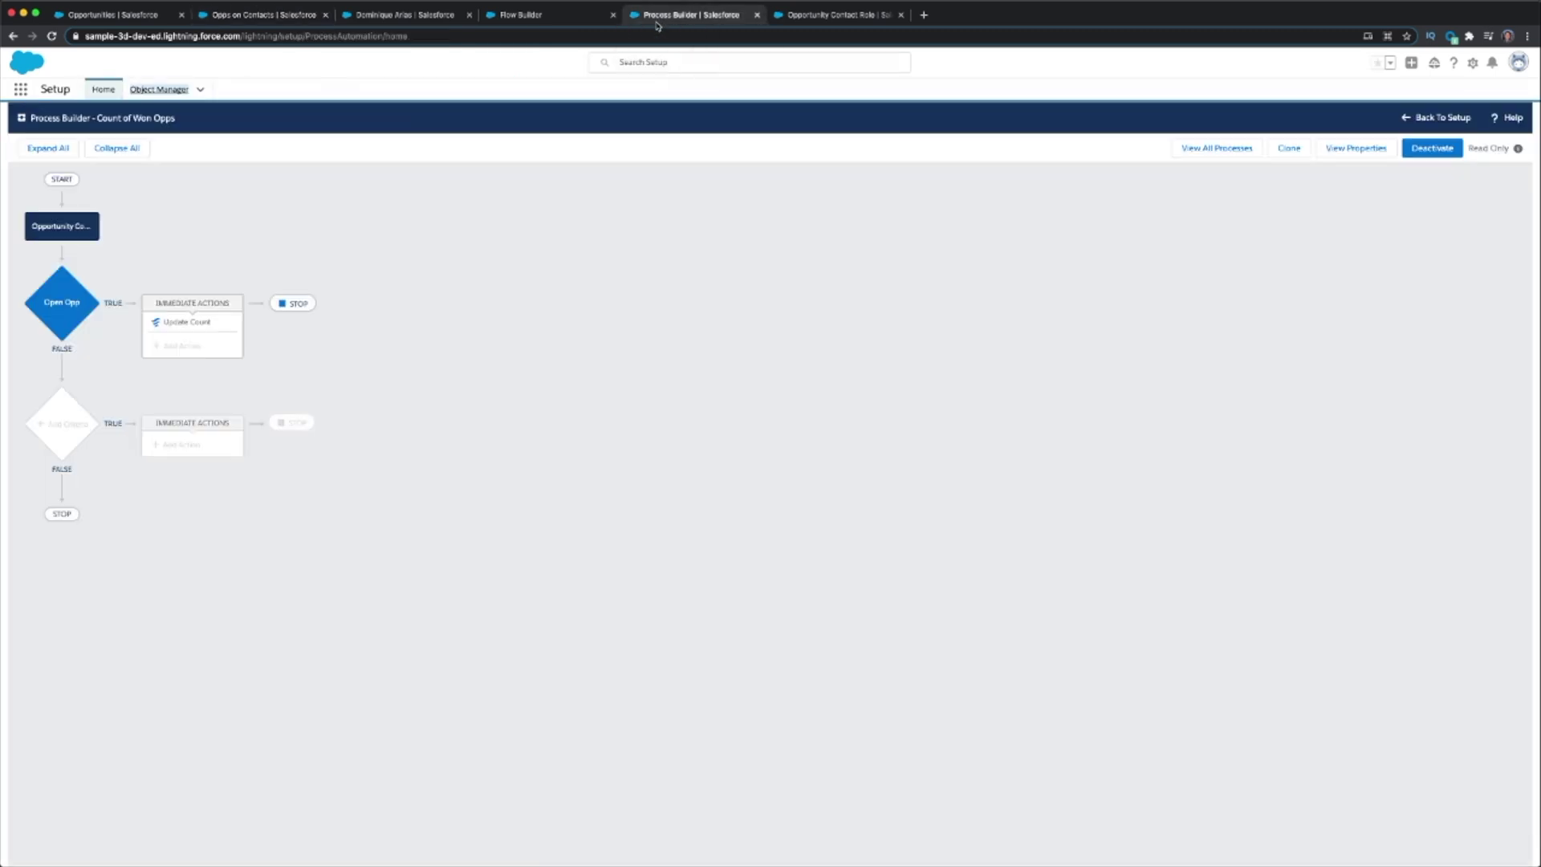
pyautogui.click(546, 16)
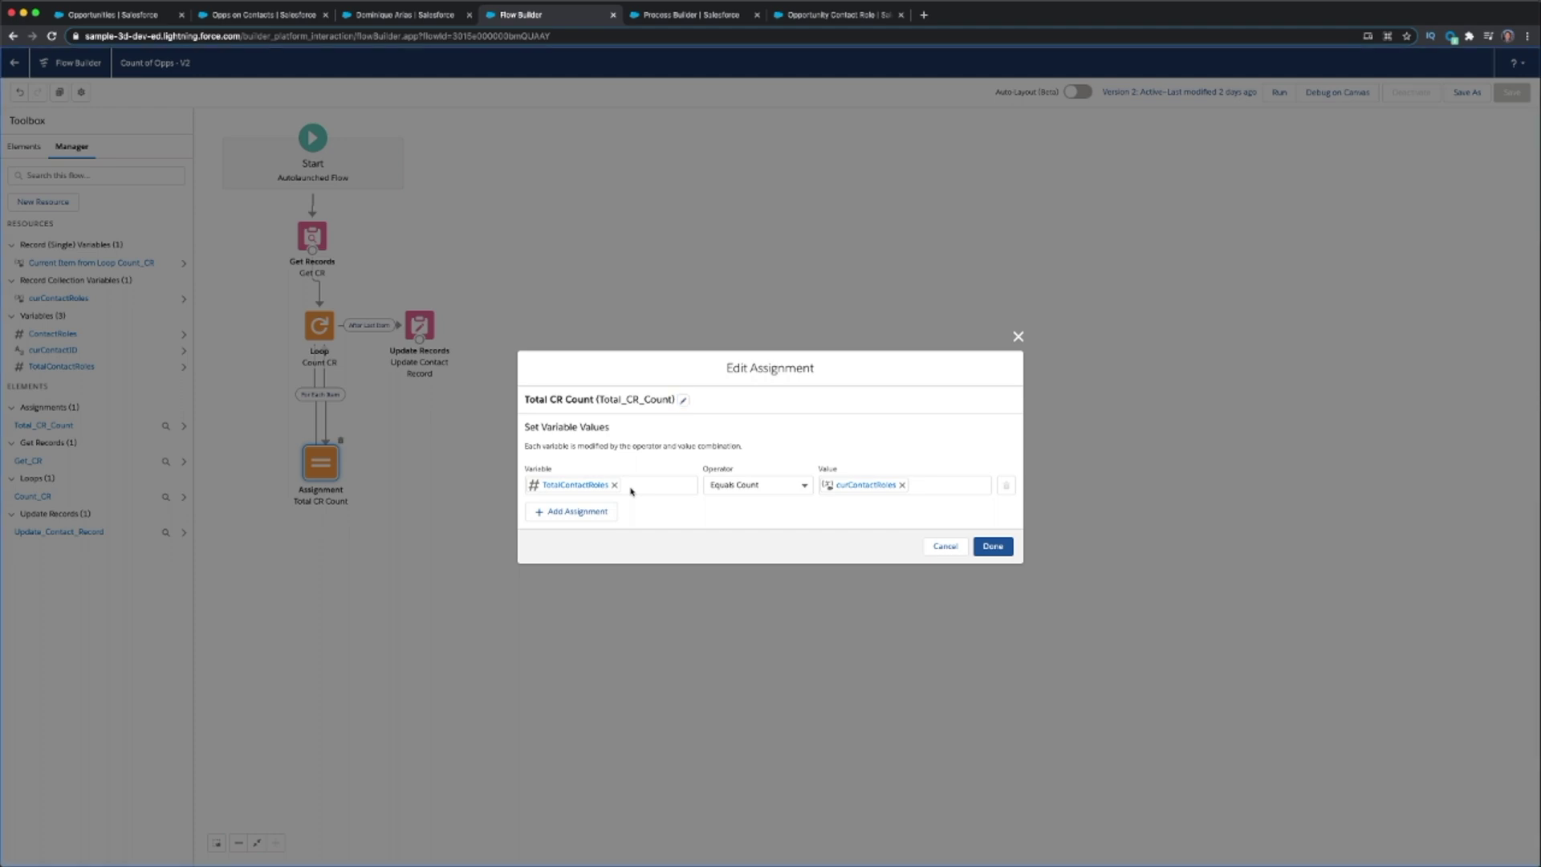
# Try a new assignment row, check the contact and process tabs, then discard it and cancel.
pyautogui.click(605, 512)
pyautogui.click(605, 506)
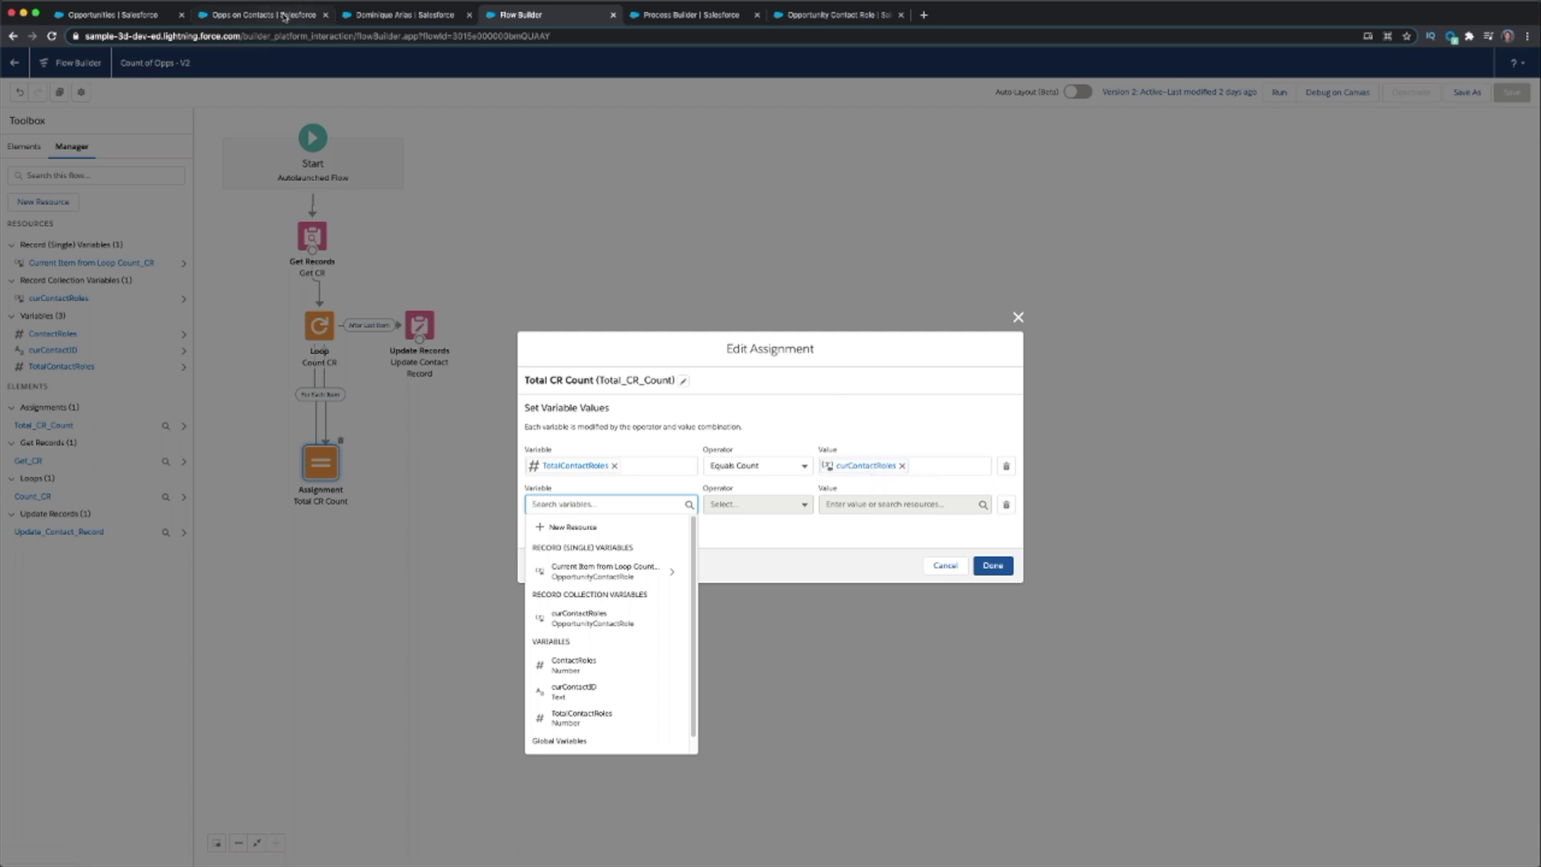
pyautogui.click(383, 16)
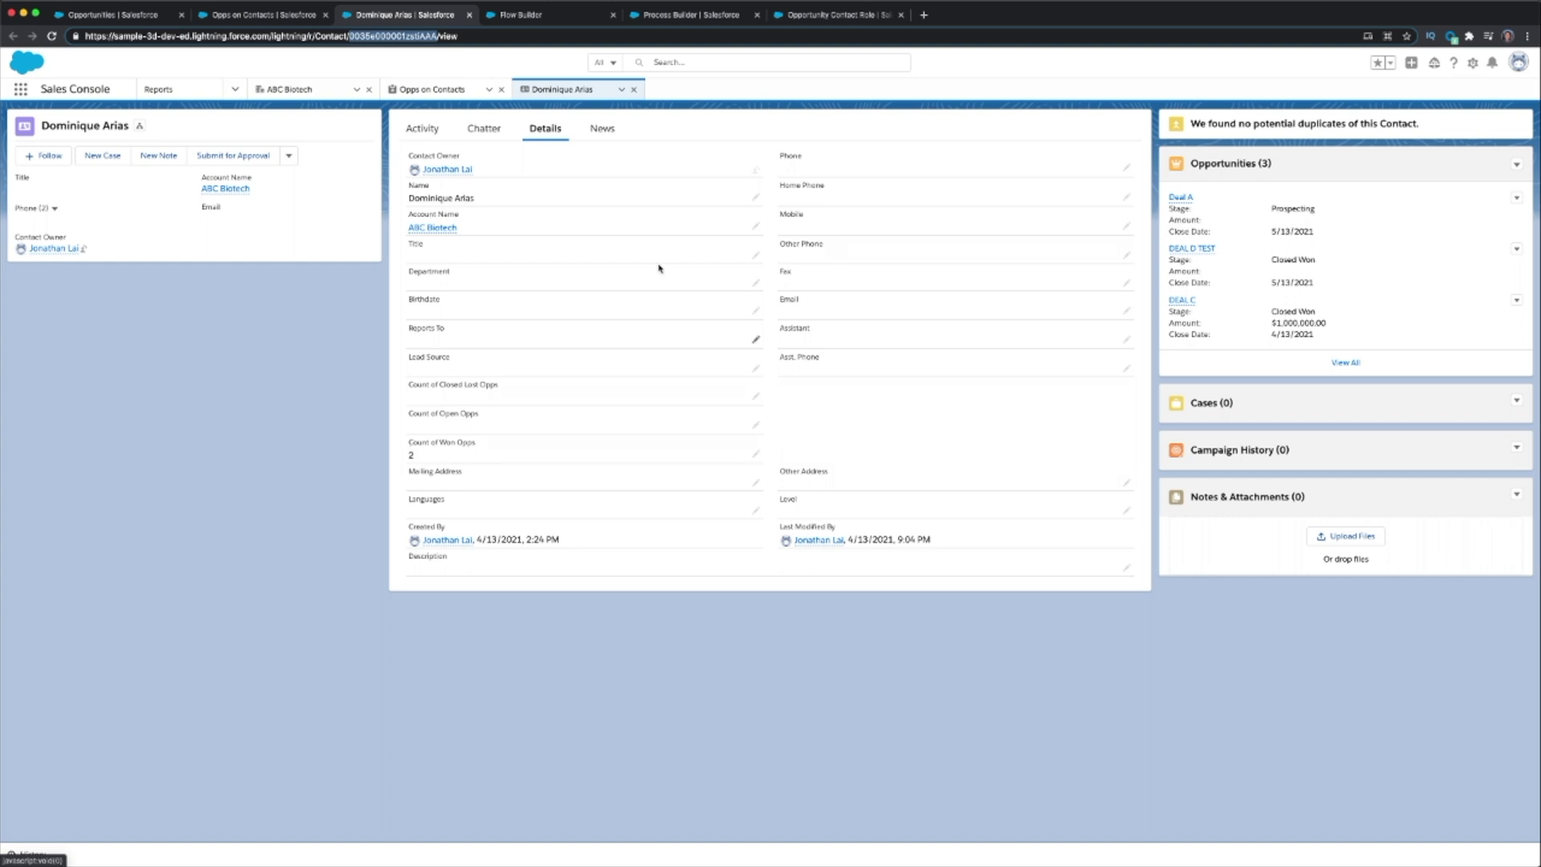
pyautogui.click(695, 16)
pyautogui.click(580, 18)
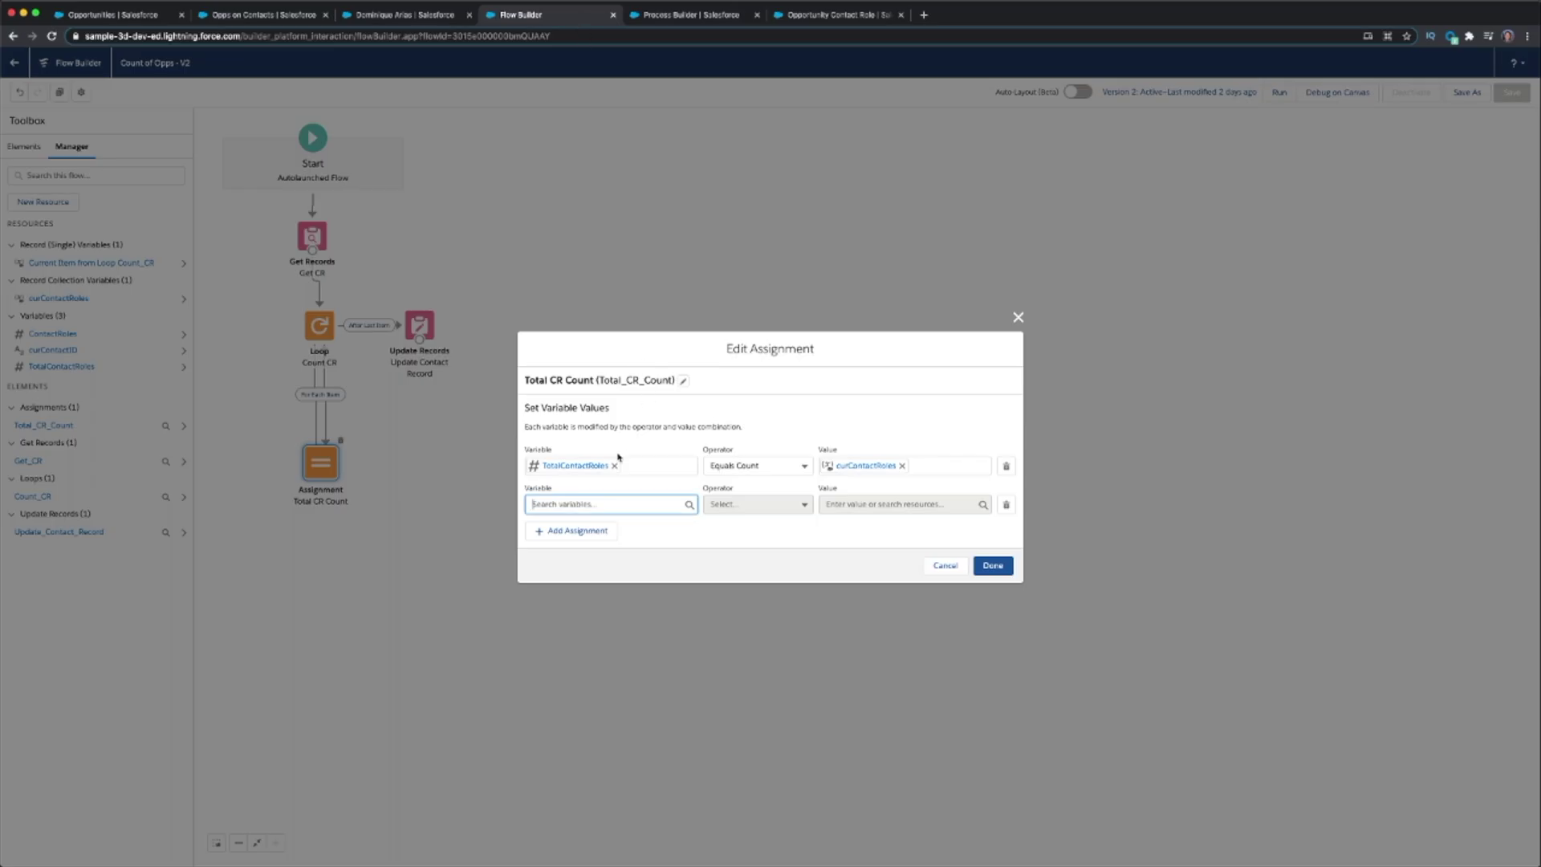
pyautogui.click(944, 565)
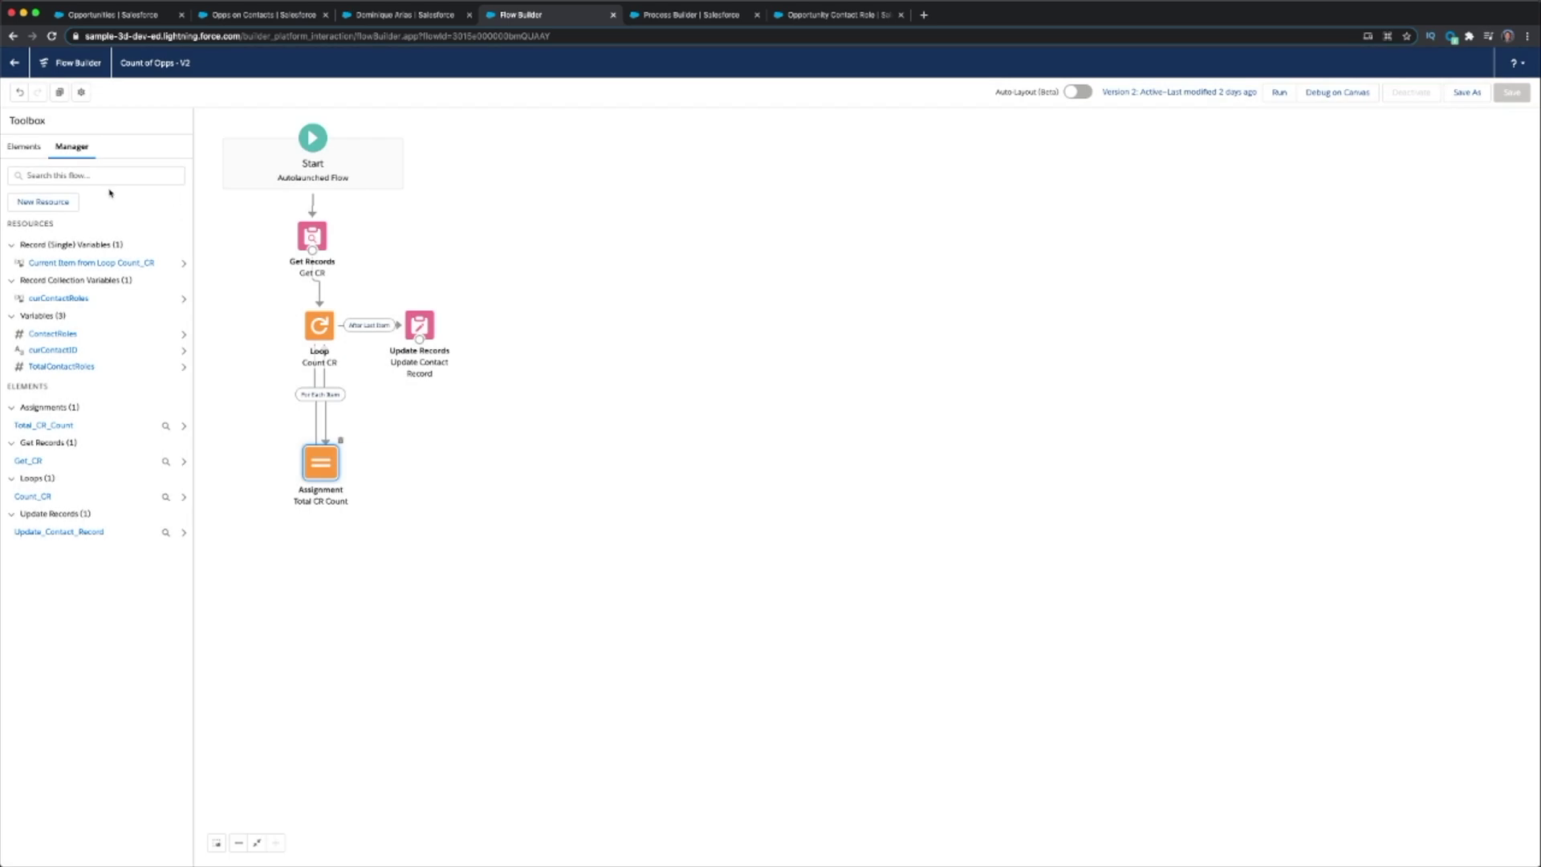
# Confirm TotalContactRoles is a Number variable, then close and reopen the Total CR Count assignment.
pyautogui.click(74, 366)
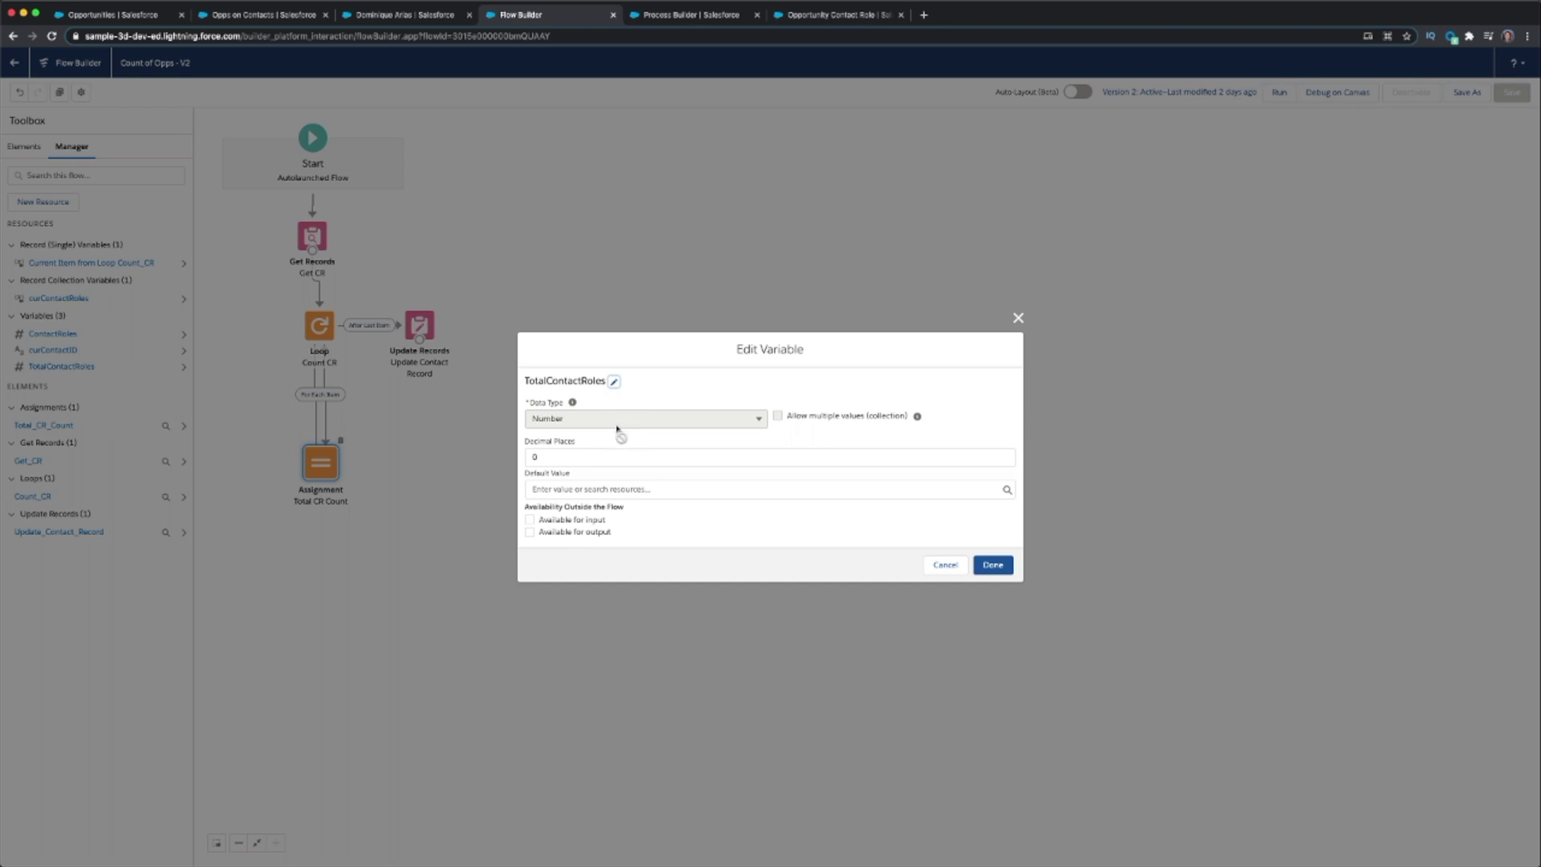
pyautogui.click(946, 565)
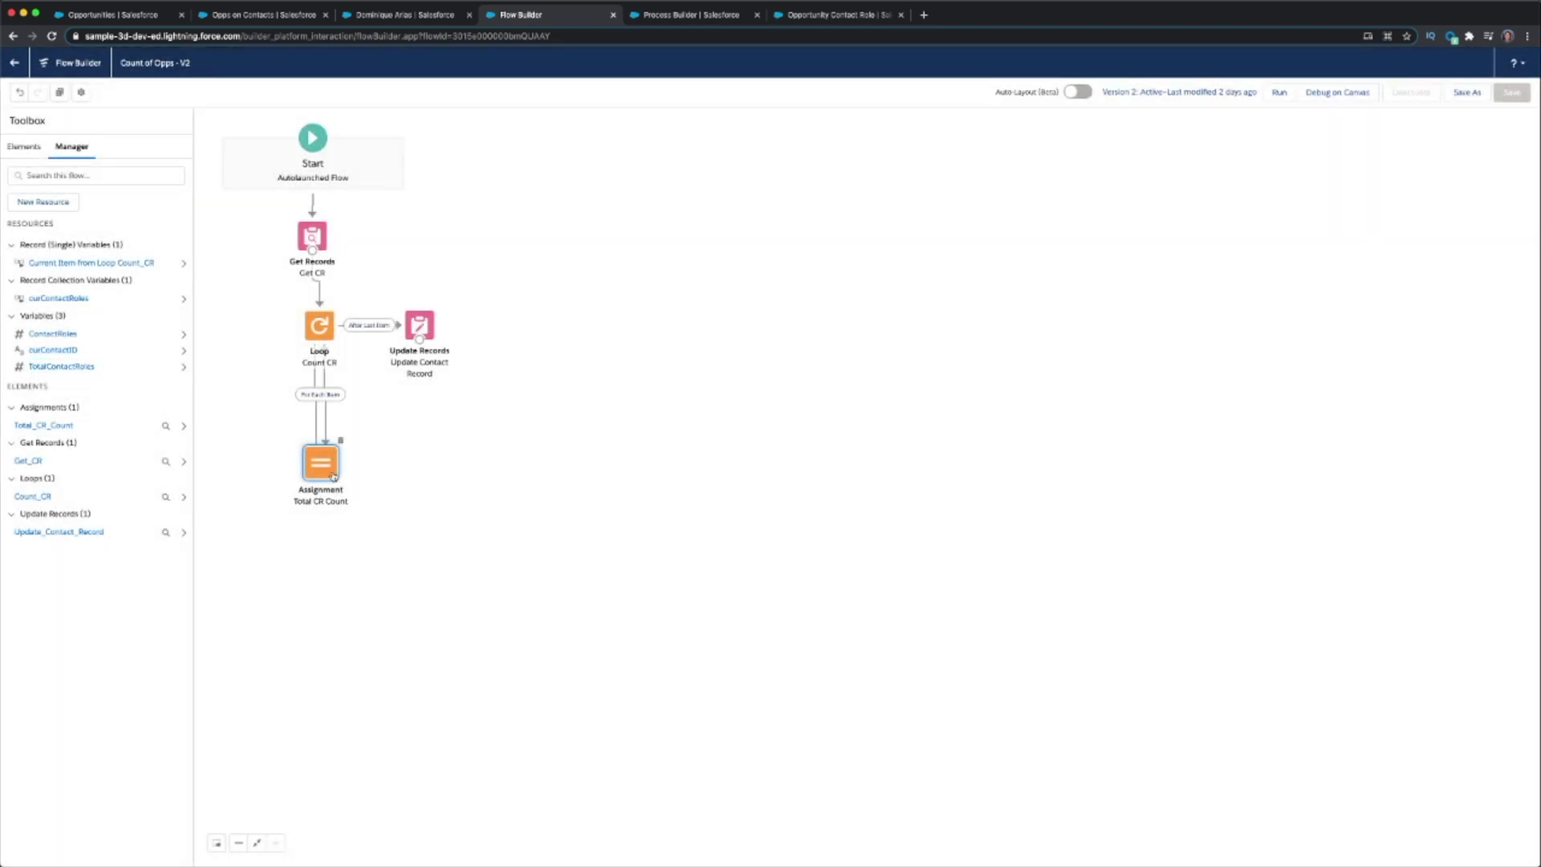
pyautogui.doubleClick(333, 475)
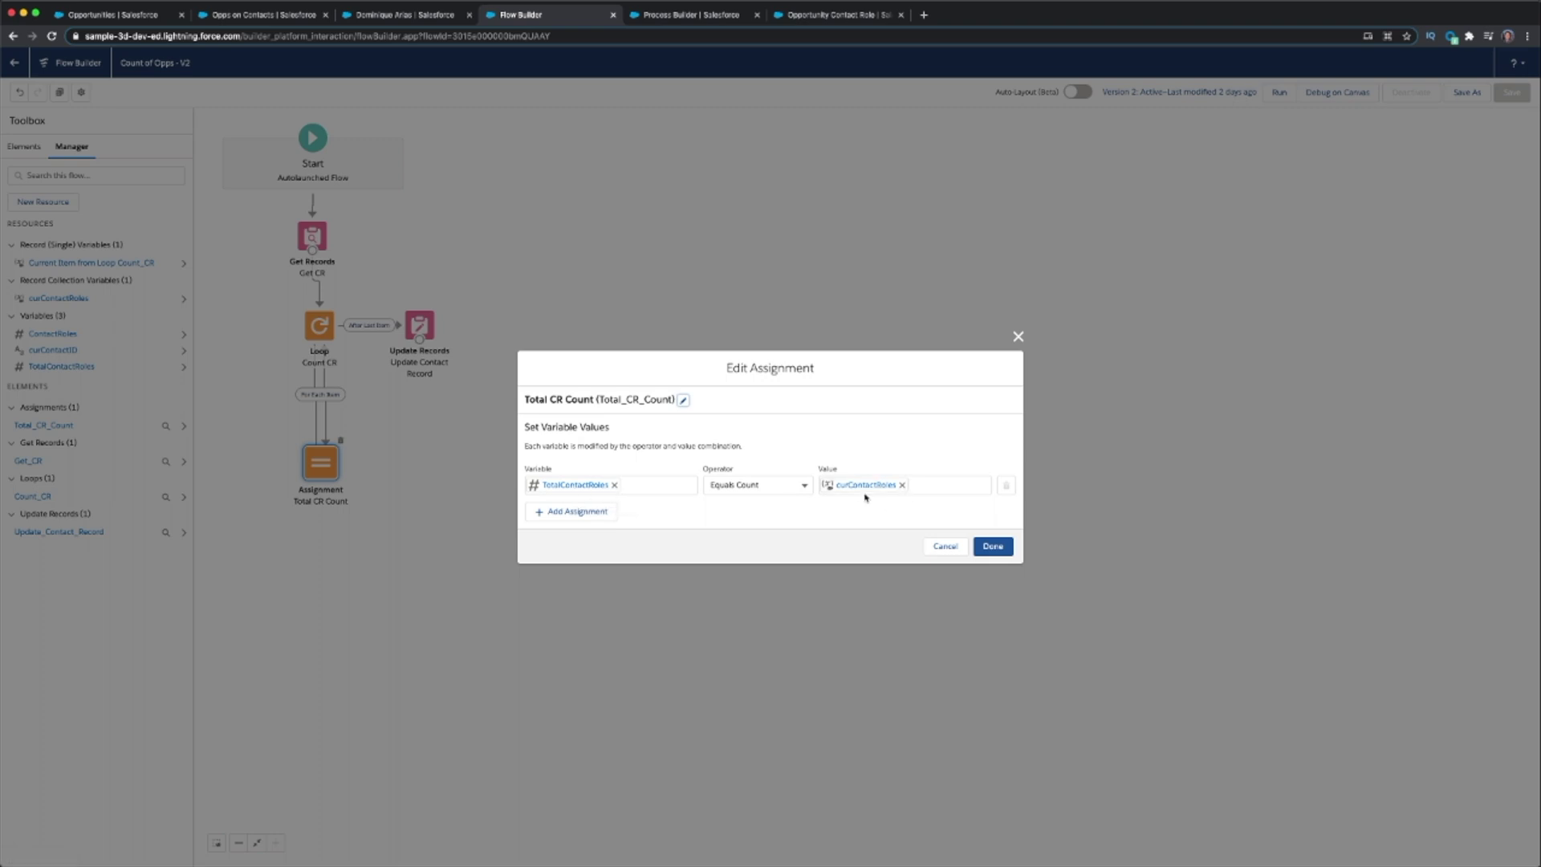
pyautogui.click(993, 547)
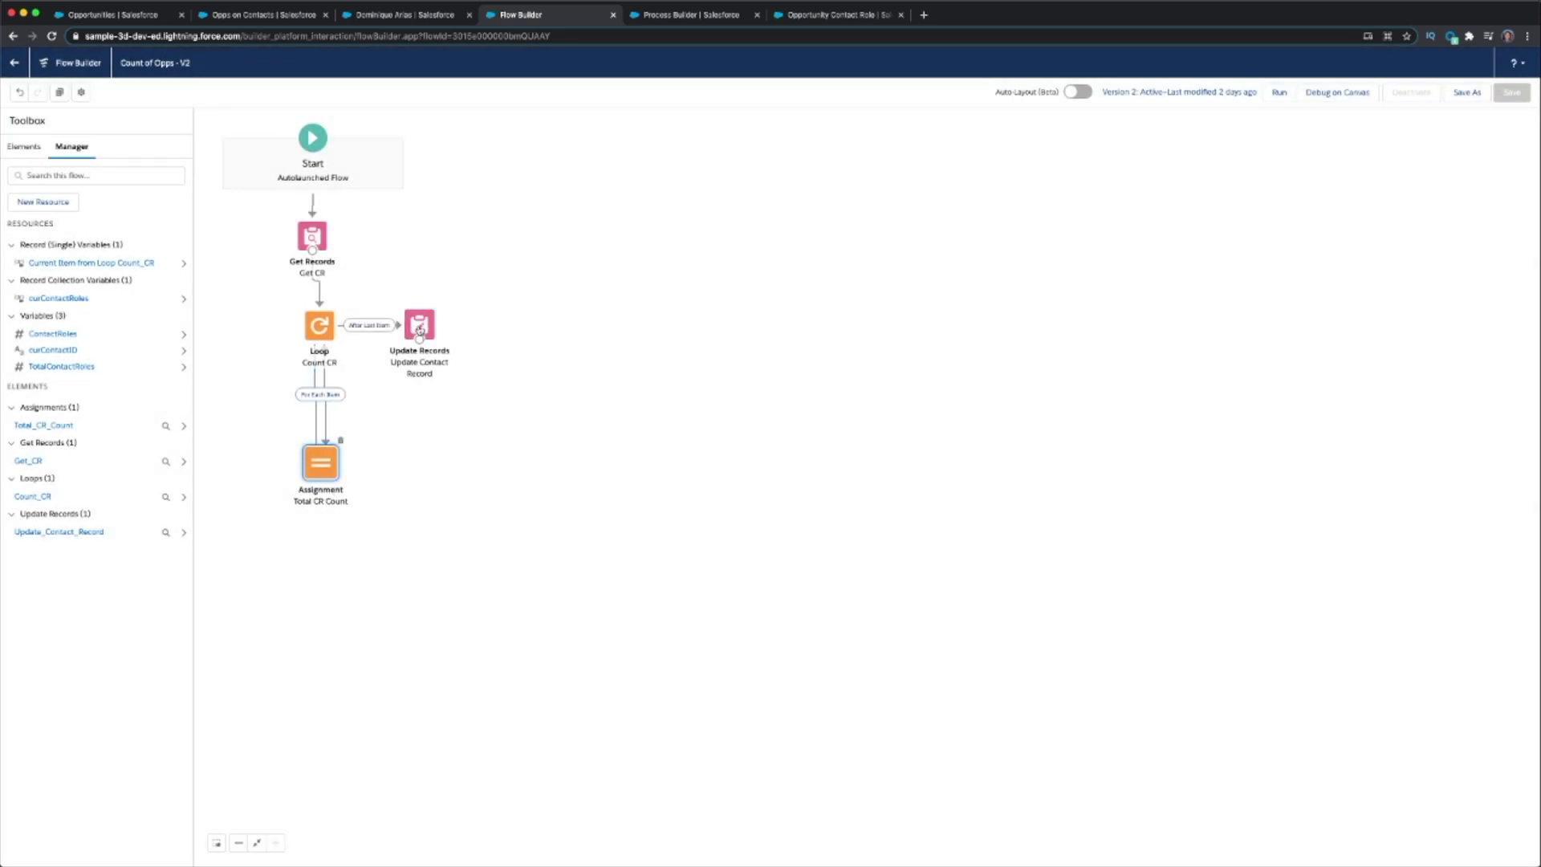
pyautogui.doubleClick(337, 447)
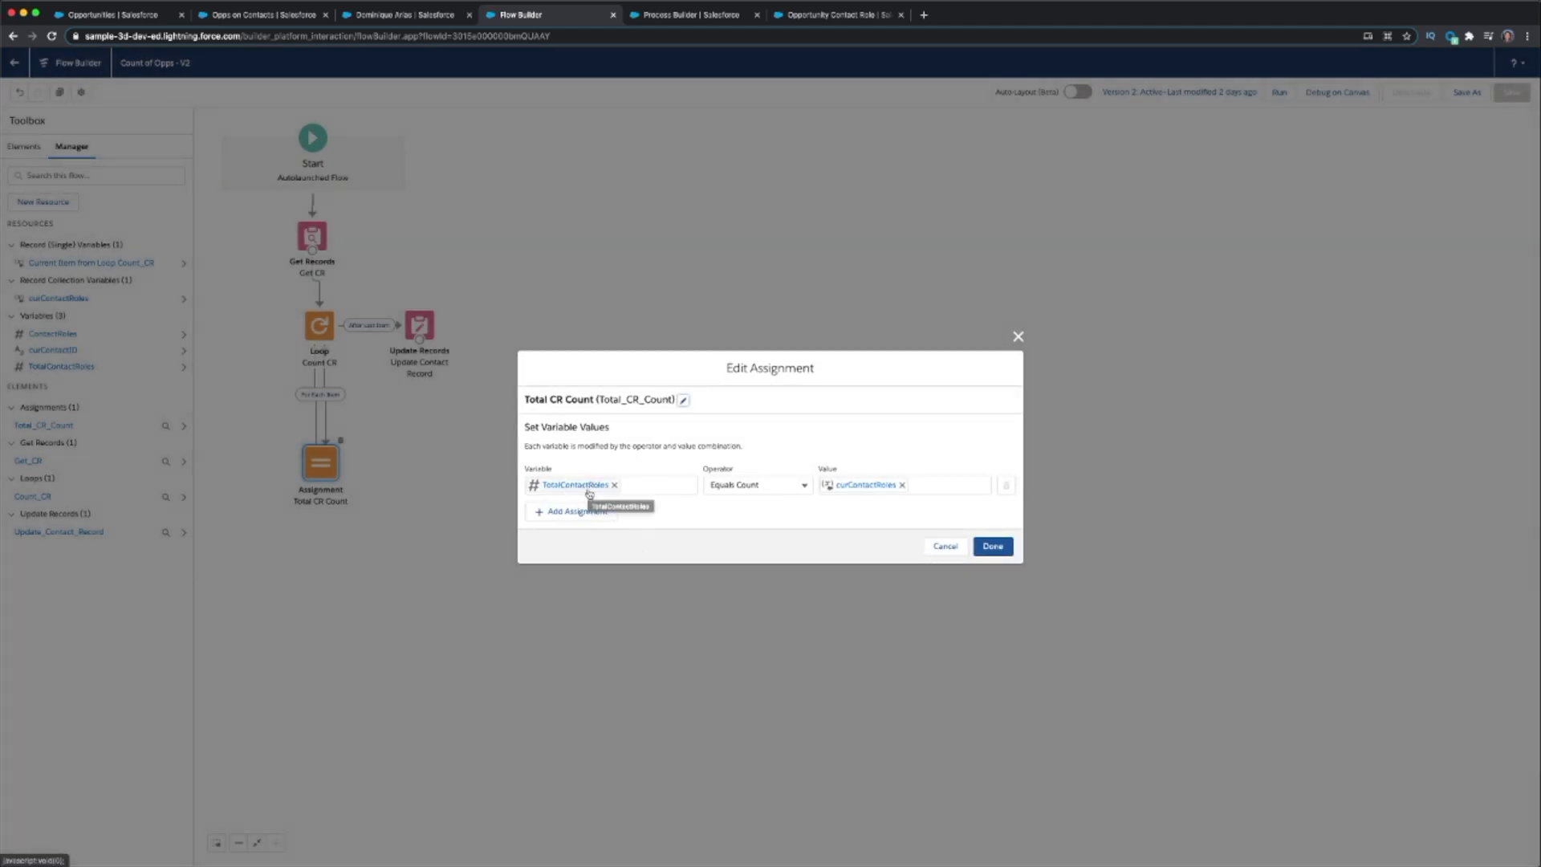
# Close the assignment unchanged and open Update Contact Record, which sets Count_of_Won_Opps__c to TotalContactRoles.
pyautogui.click(946, 546)
pyautogui.doubleClick(419, 325)
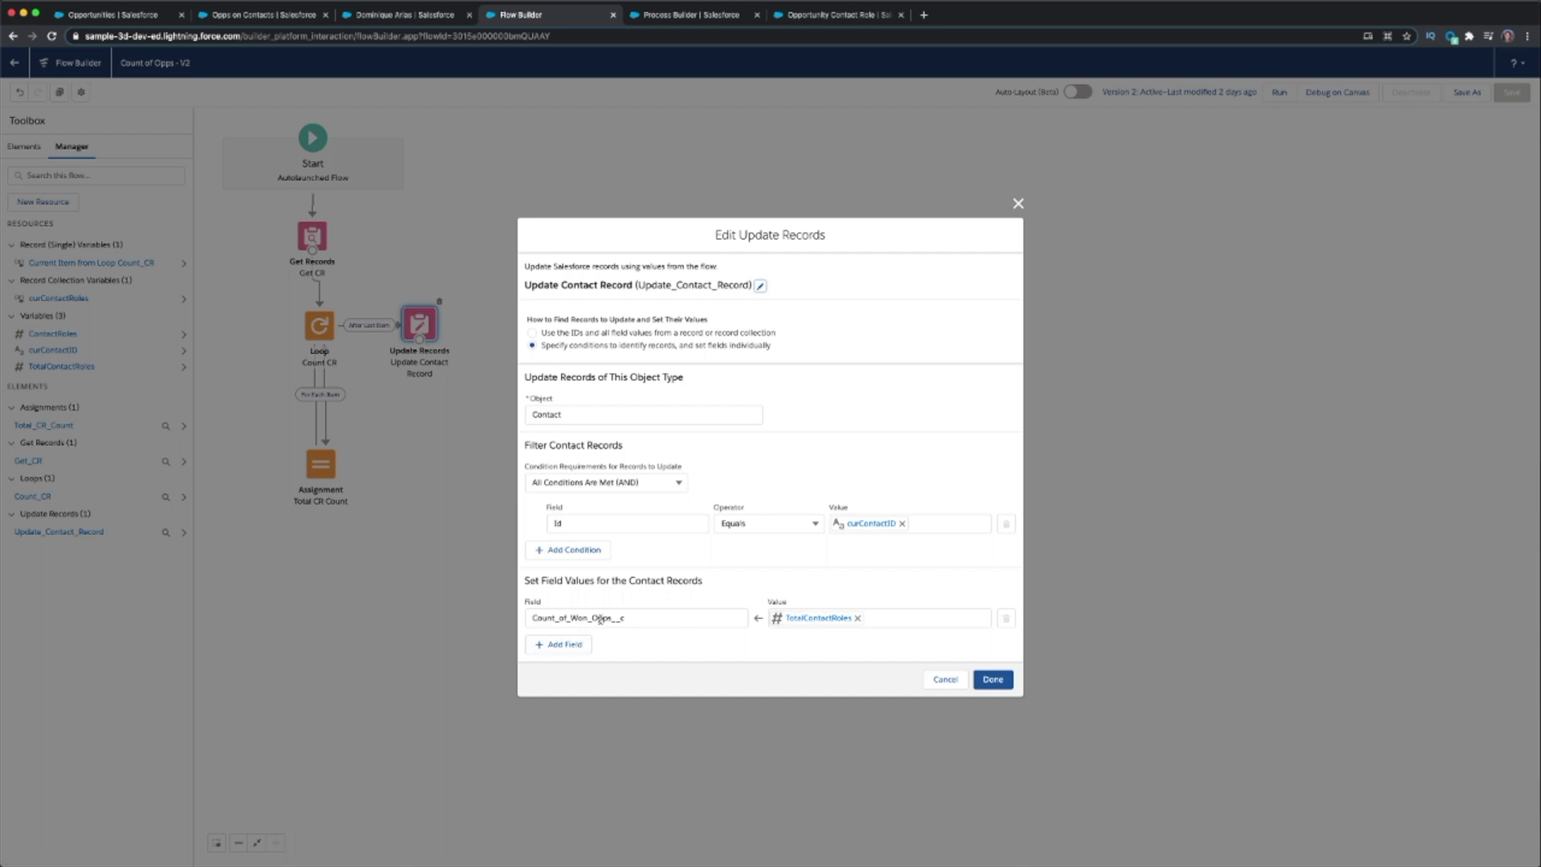
# Close the Update Contact Record settings and switch to the Count of Won Opps process.
pyautogui.click(944, 678)
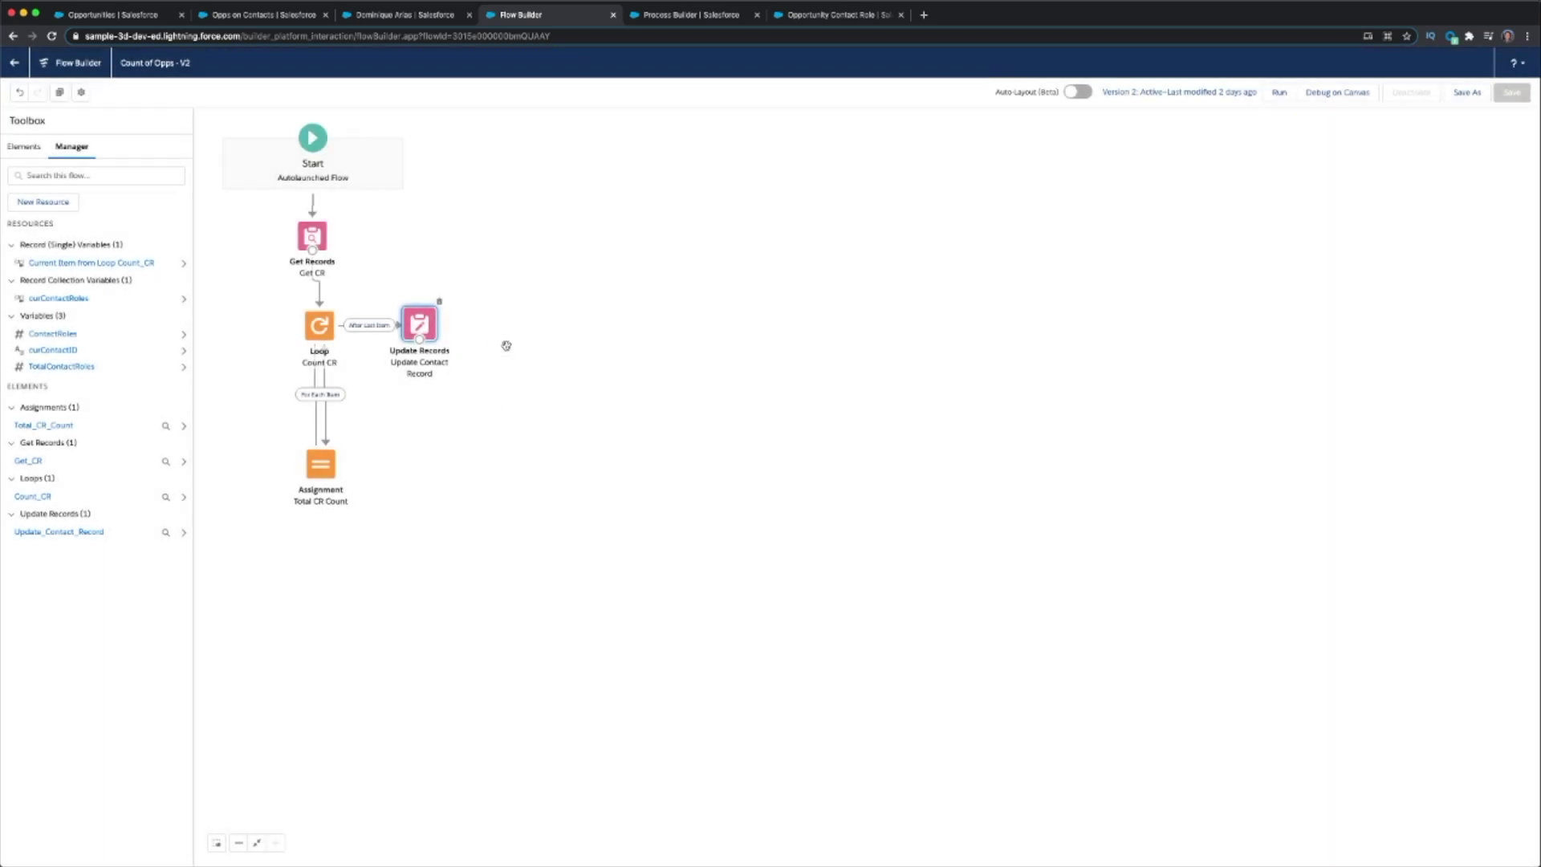
pyautogui.click(654, 15)
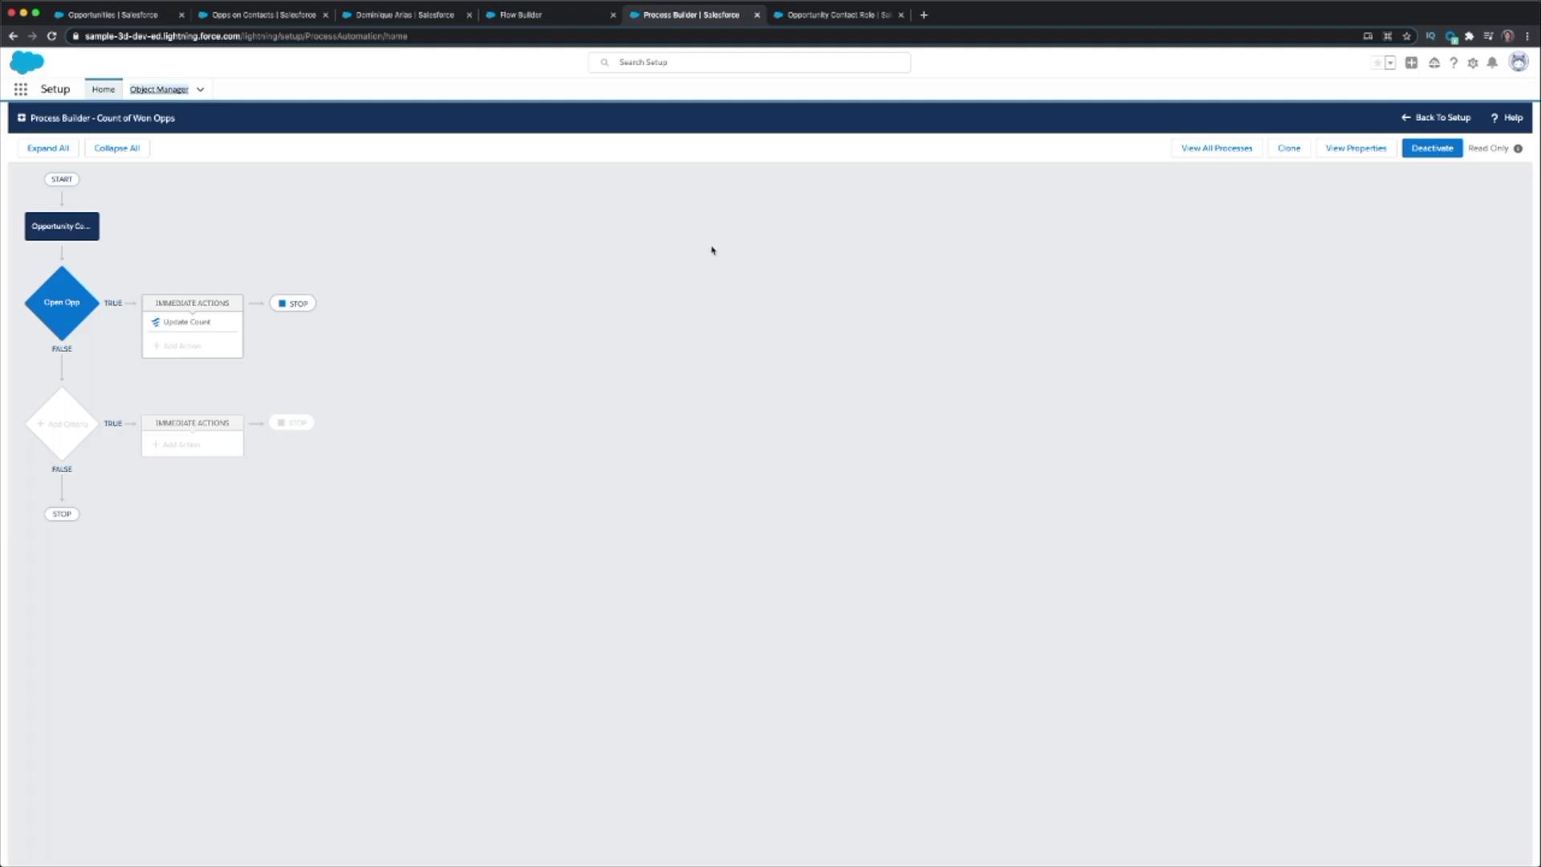
# Inspect the Opportunity Contact Role trigger, Open Opp criteria and Update Count action passing curContactID.
pyautogui.click(62, 235)
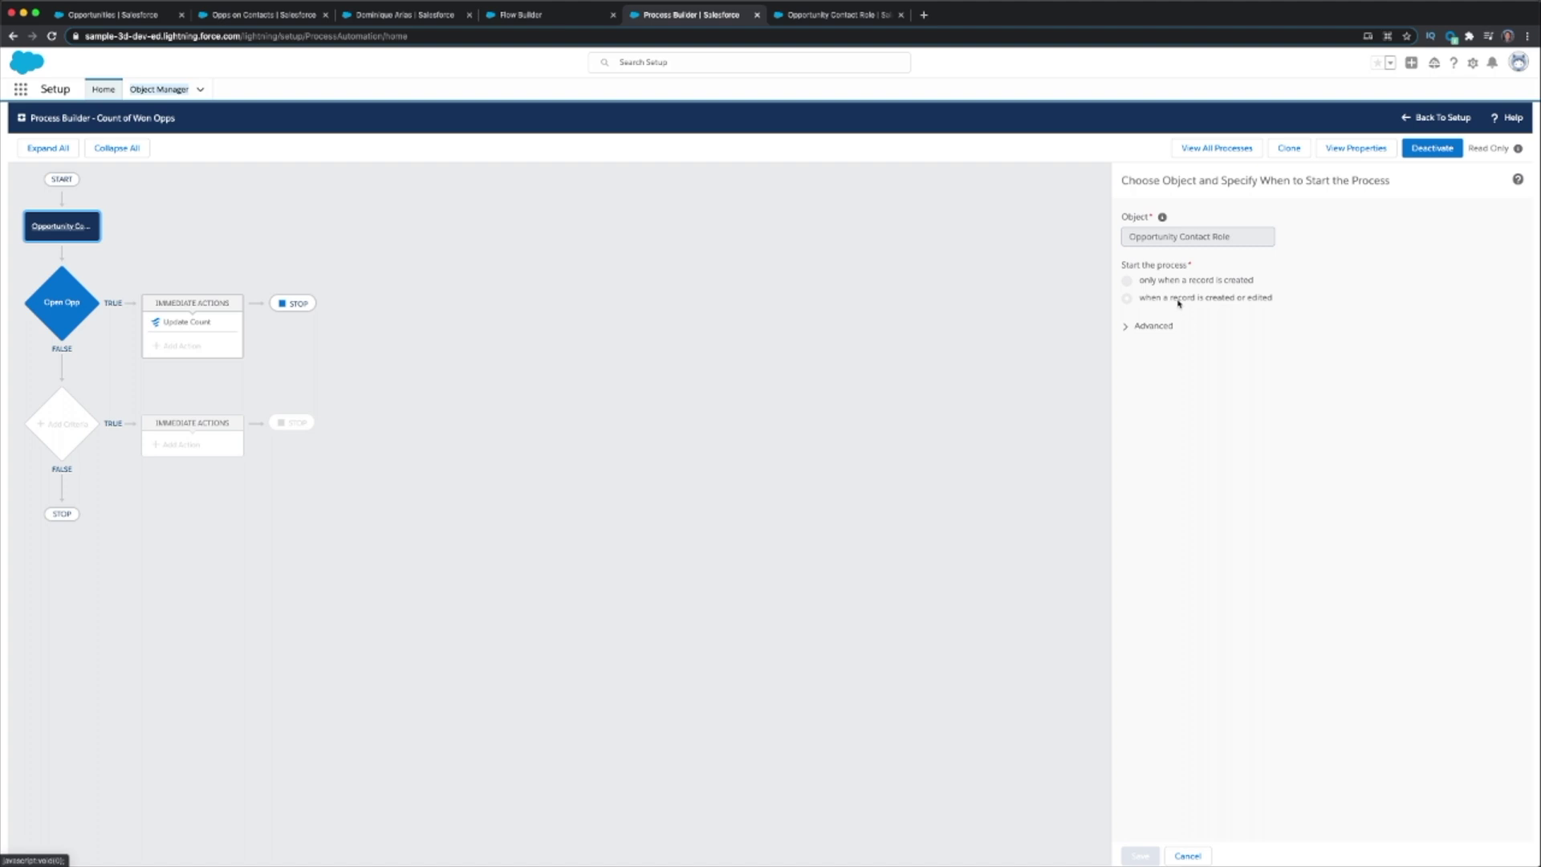
pyautogui.click(63, 310)
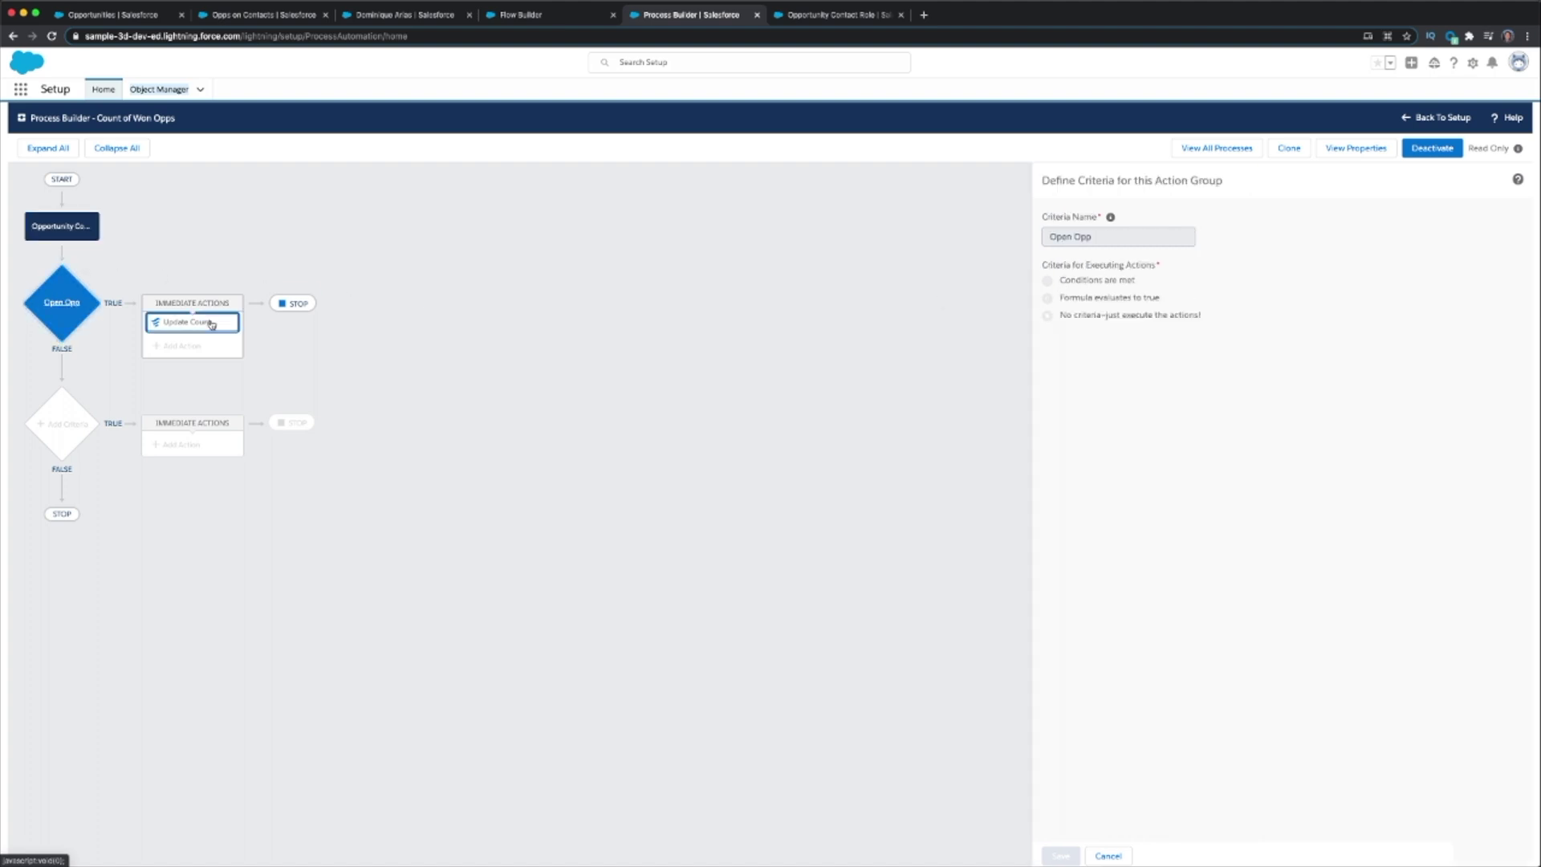
pyautogui.click(173, 321)
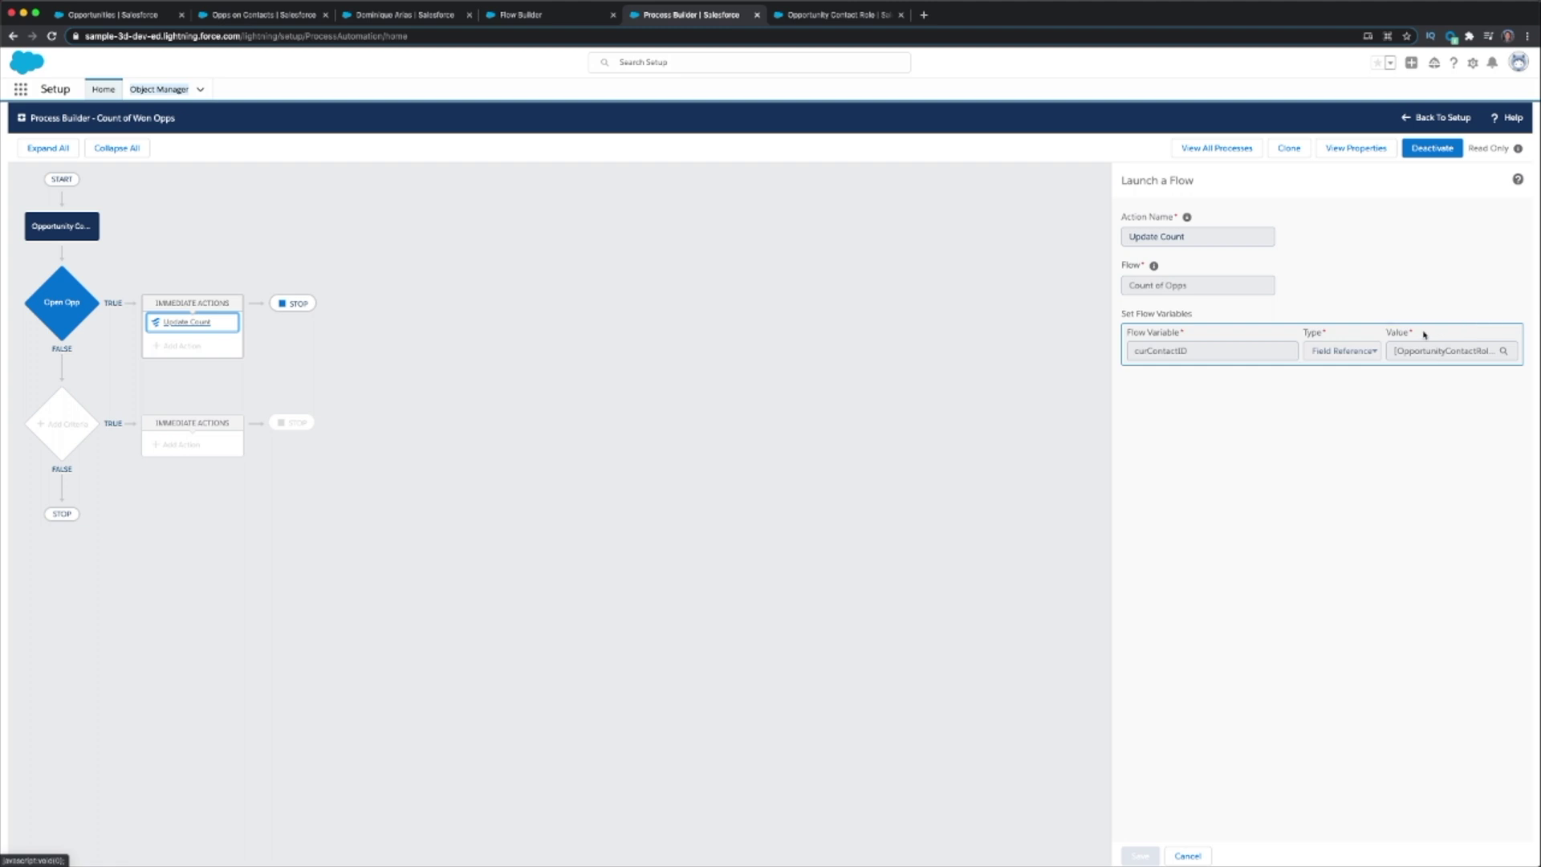
pyautogui.click(292, 22)
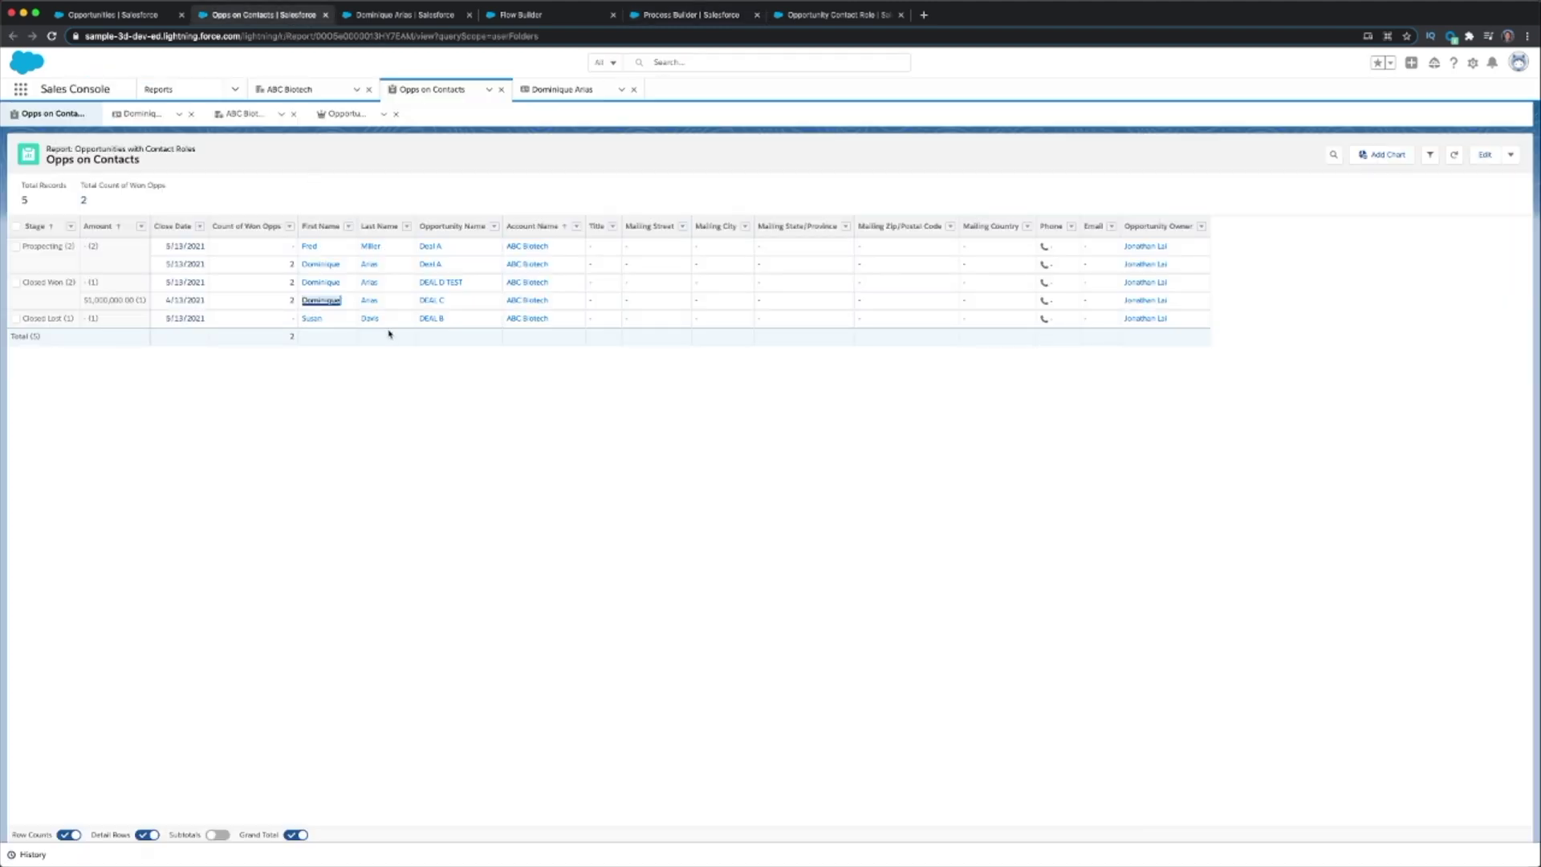
# Start a new ABC Biotech opportunity named 'DEAL E - CW', amount 123, stage Closed Won.
pyautogui.click(104, 12)
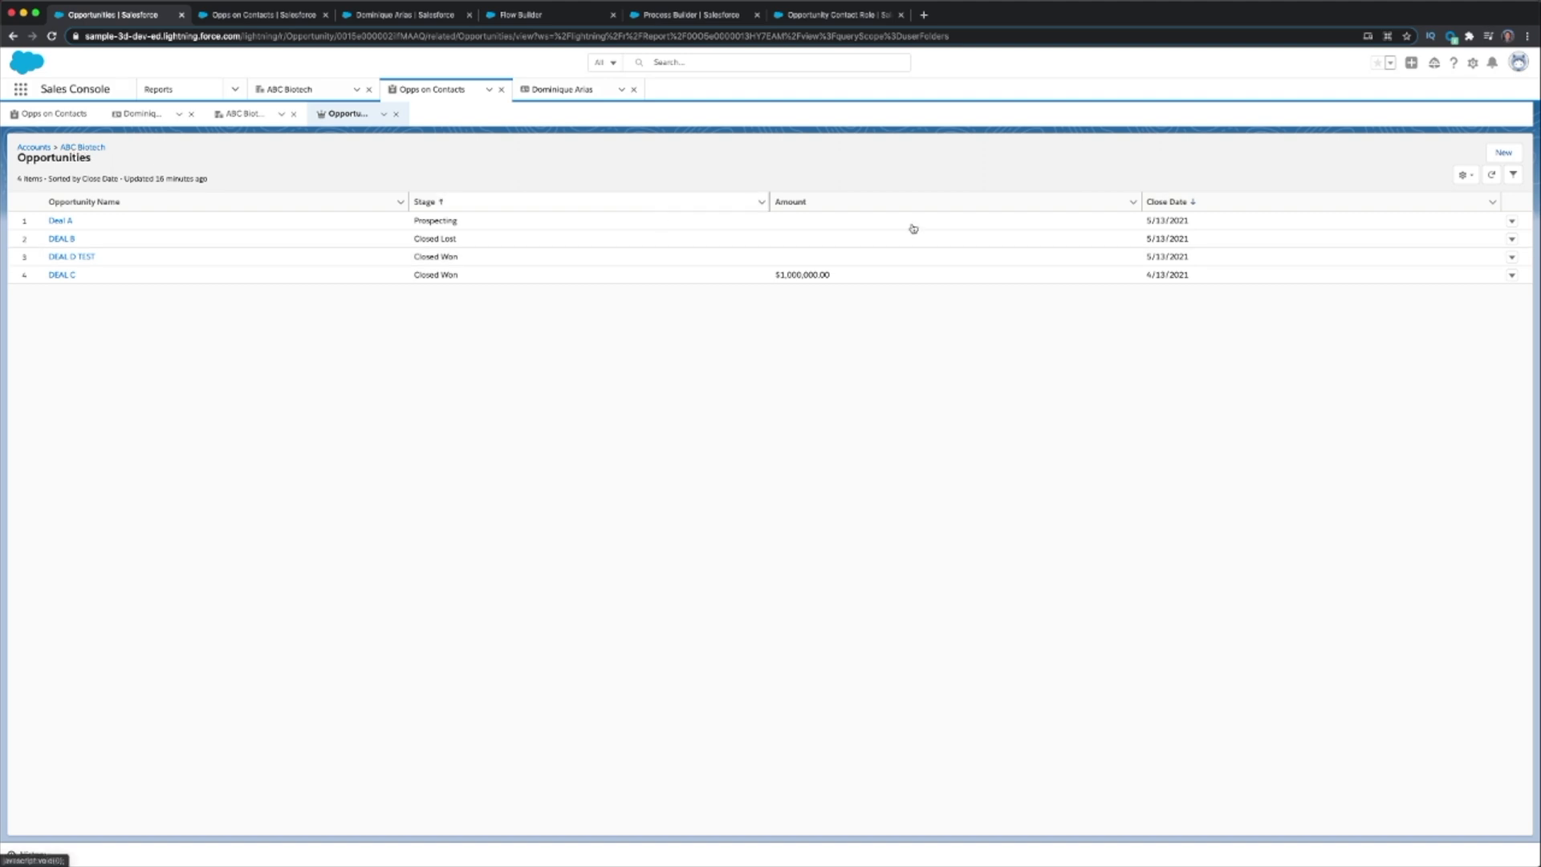
pyautogui.click(1503, 152)
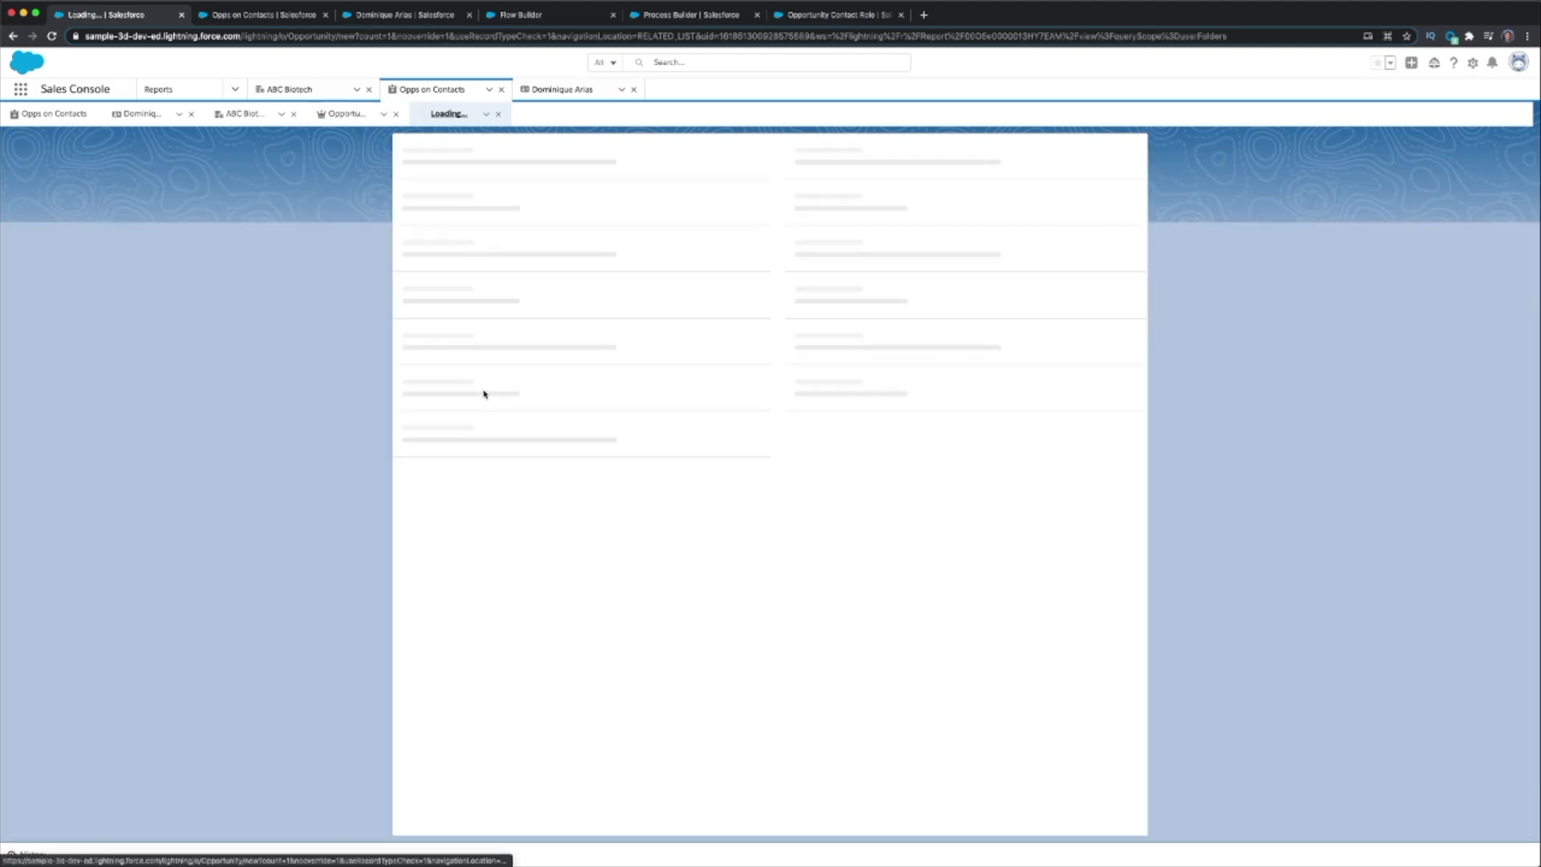
pyautogui.click(500, 298)
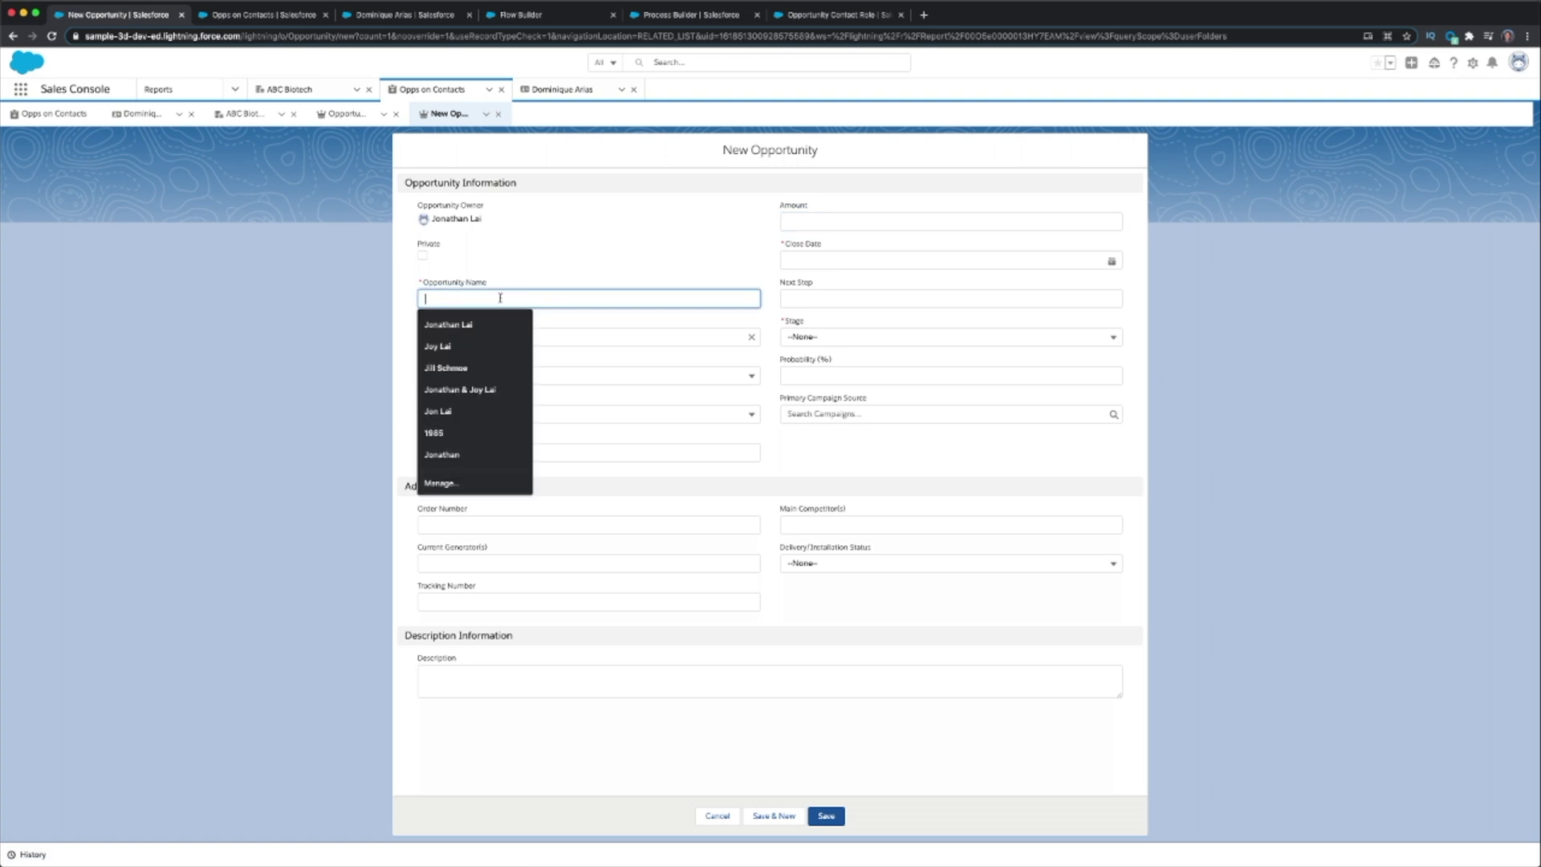
pyautogui.write('DEAL E - CW')
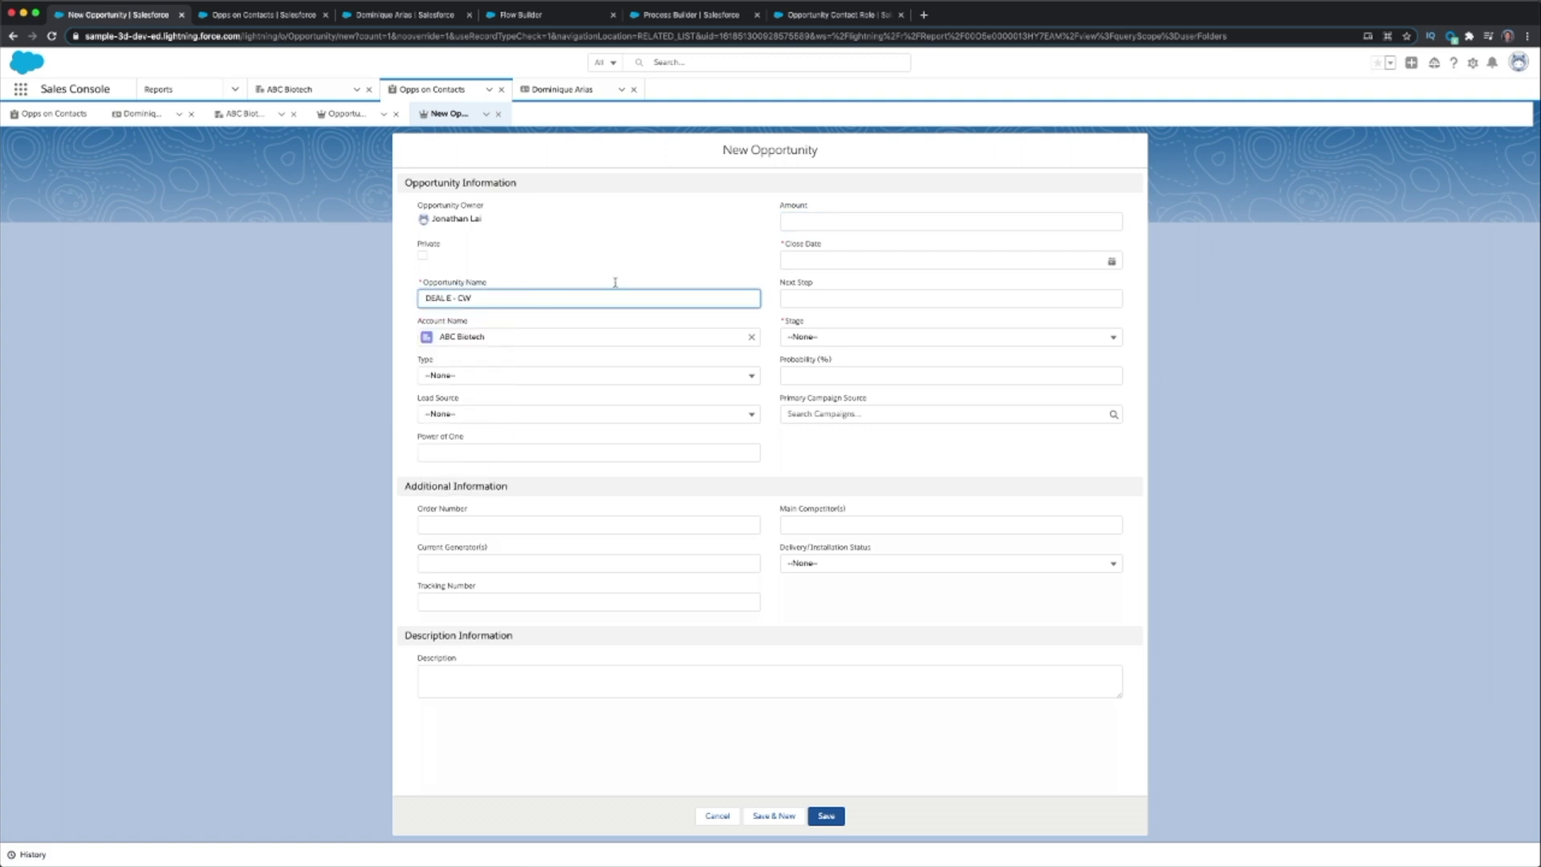
pyautogui.click(848, 218)
pyautogui.write('123')
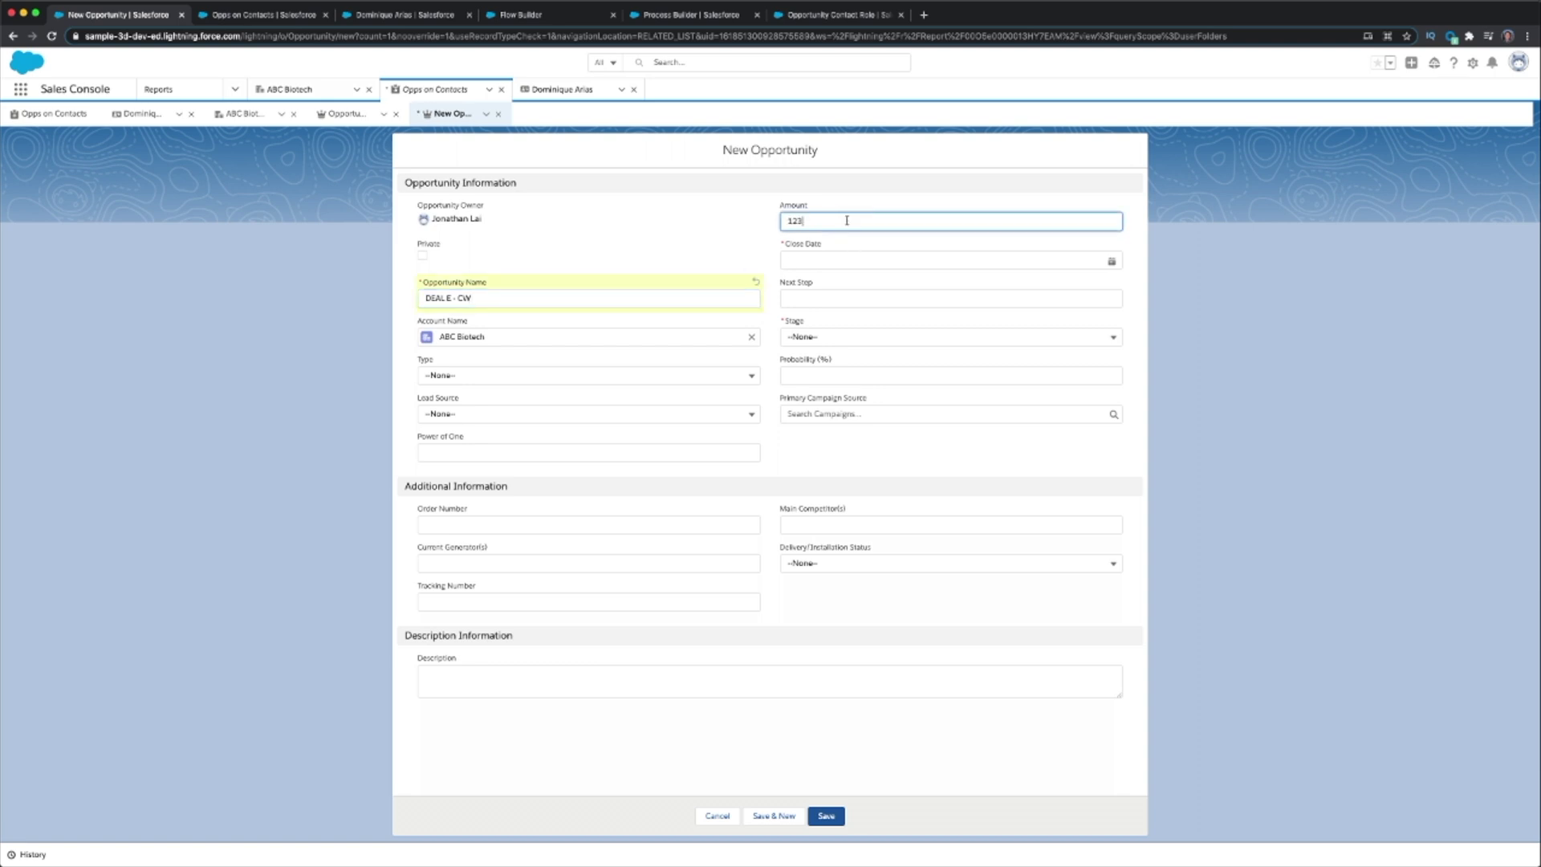
pyautogui.click(855, 332)
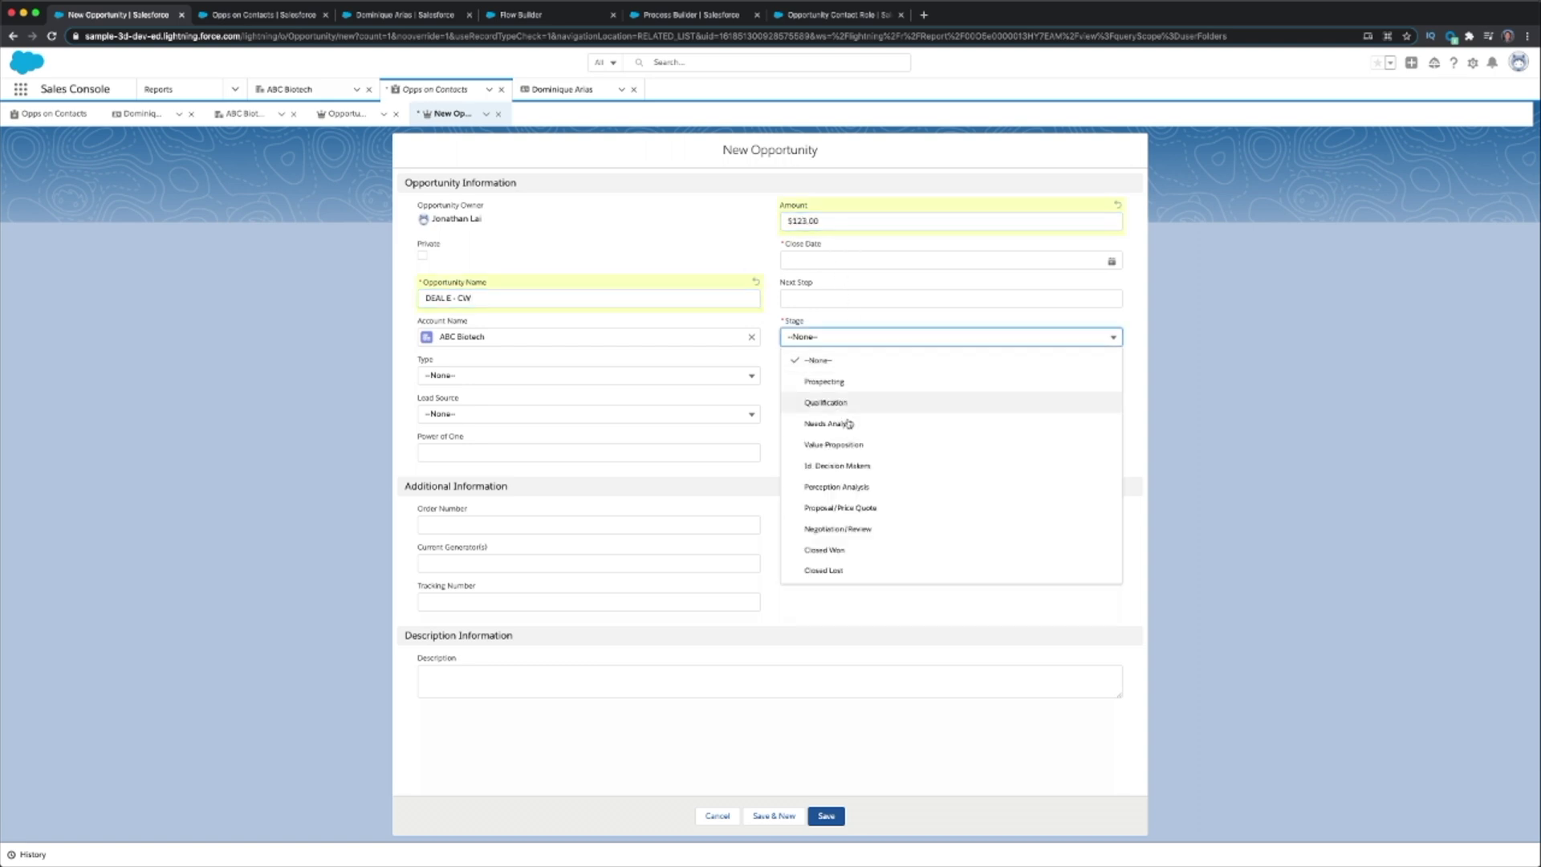
pyautogui.click(877, 550)
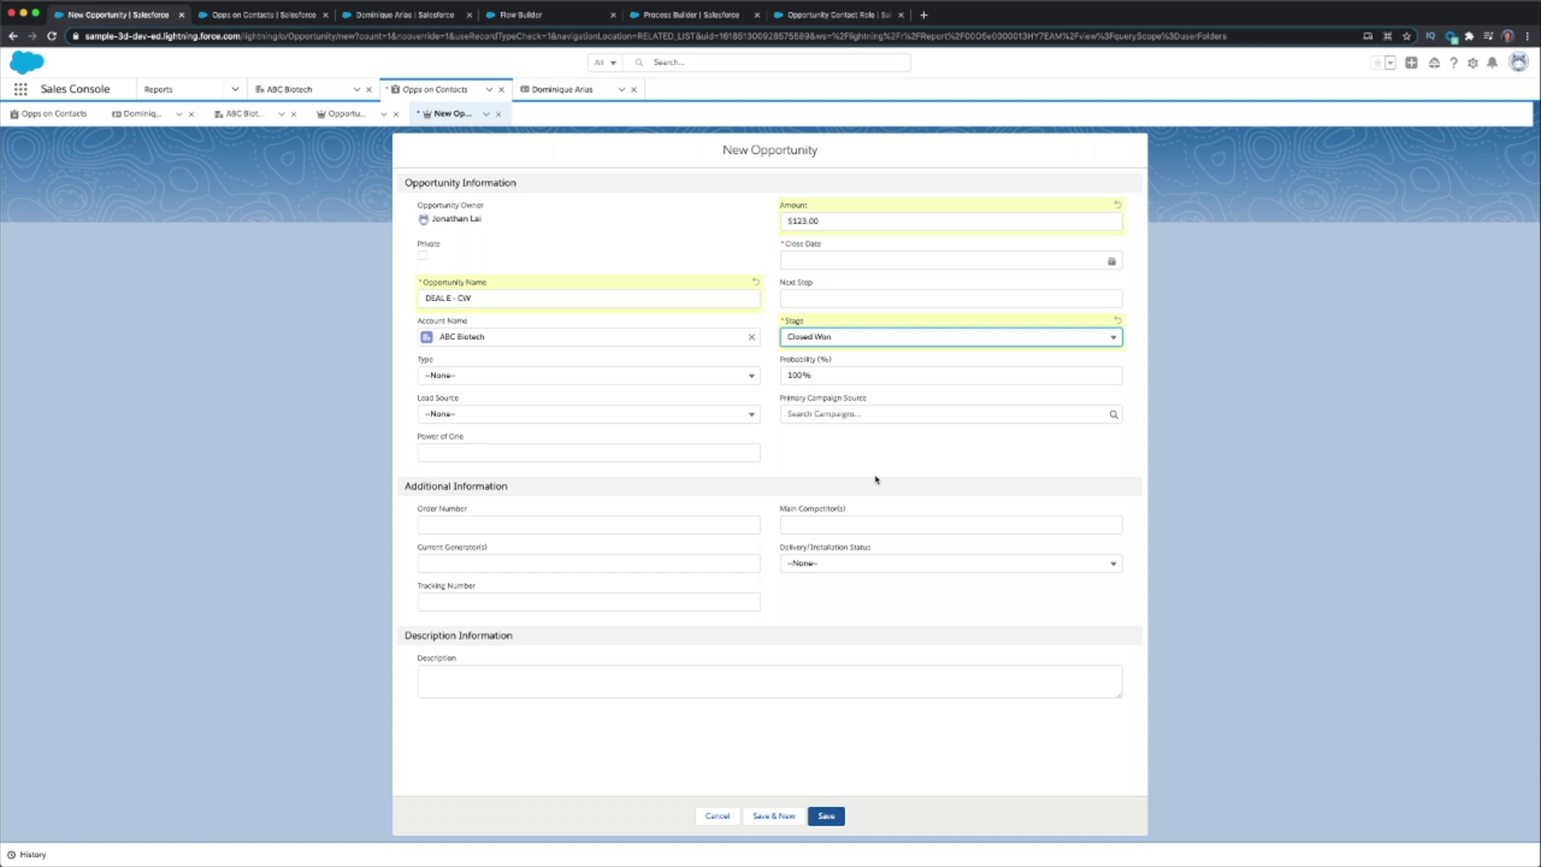
# Add the required 4/15/2021 close date and save the opportunity.
pyautogui.click(833, 820)
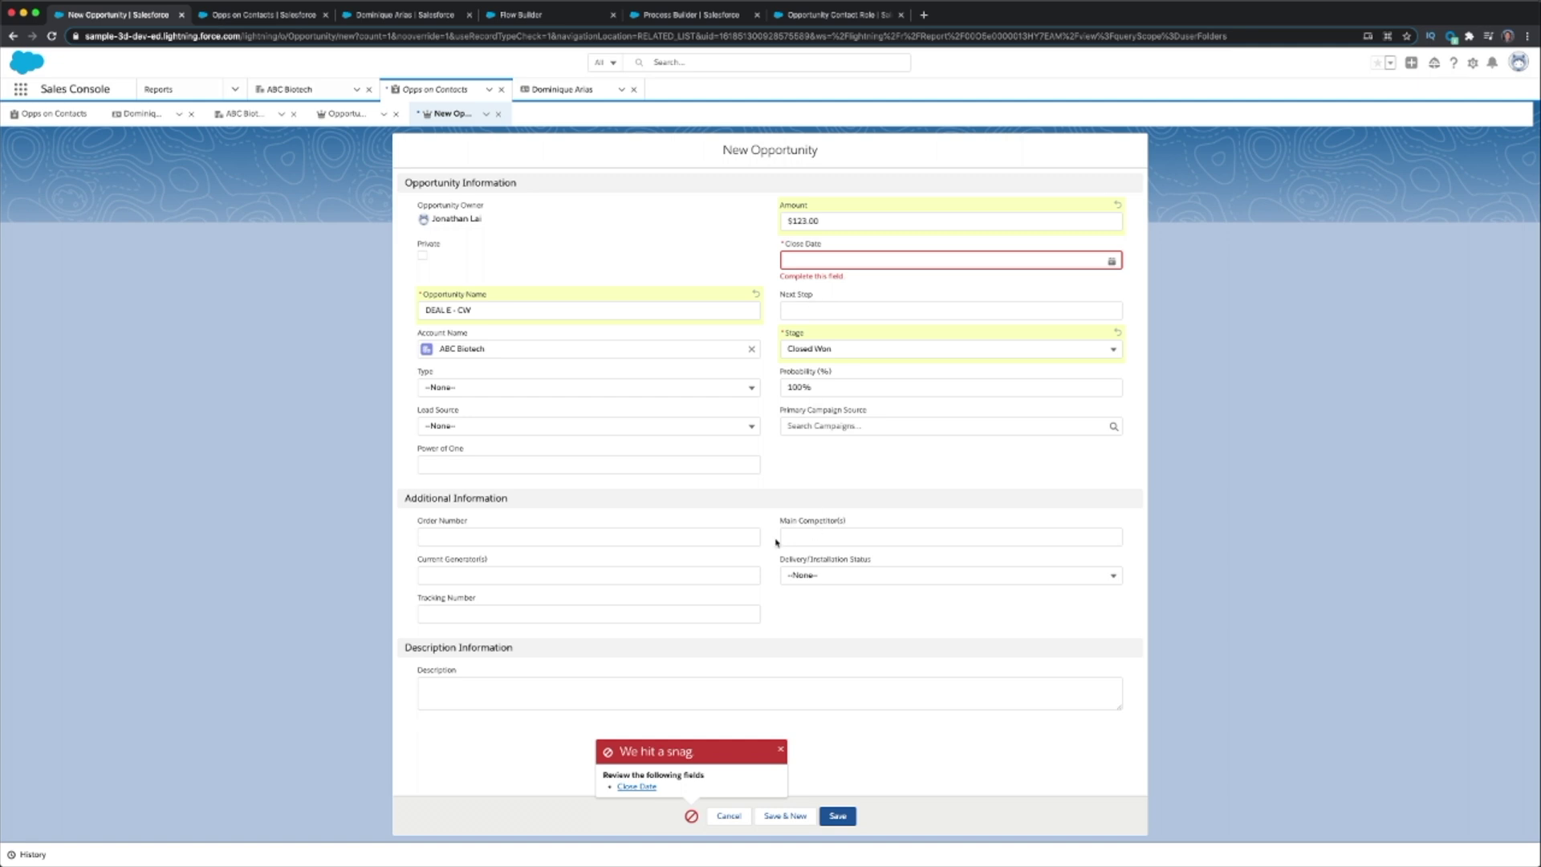
pyautogui.click(1111, 261)
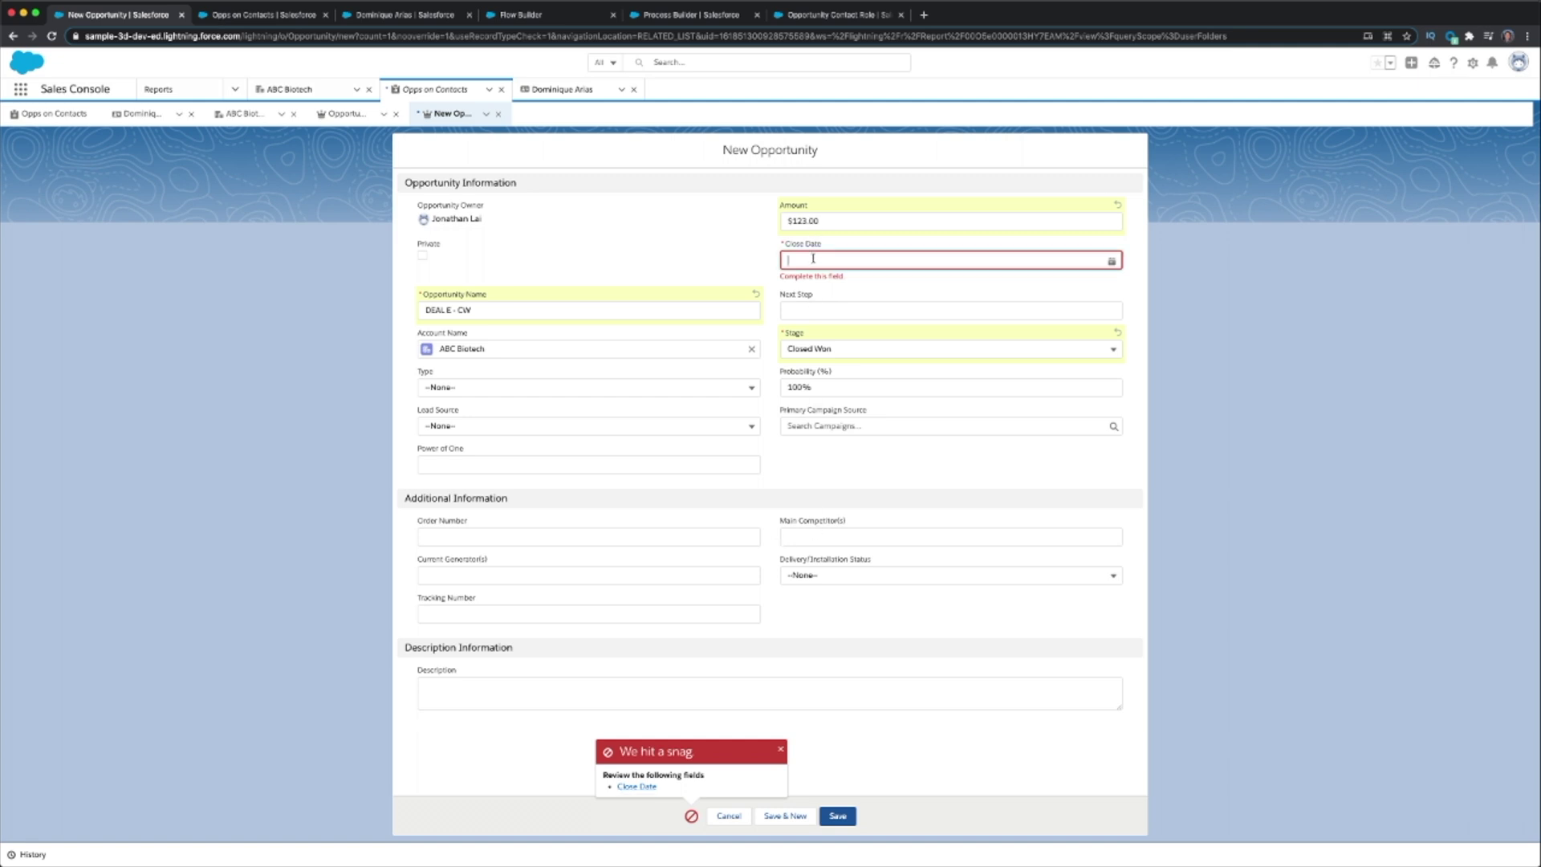
pyautogui.click(1064, 381)
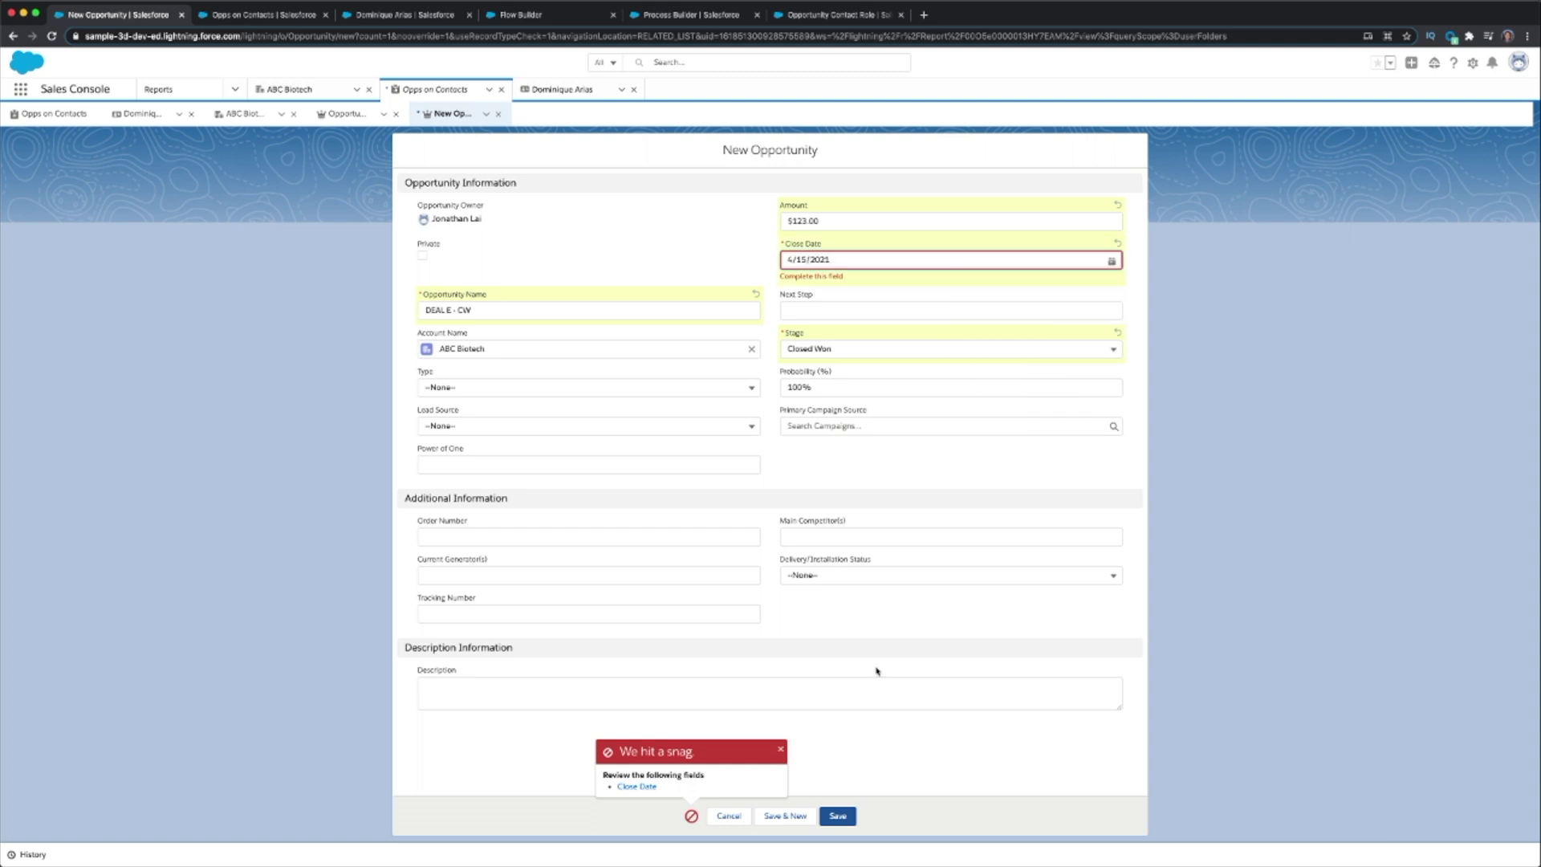
pyautogui.click(837, 815)
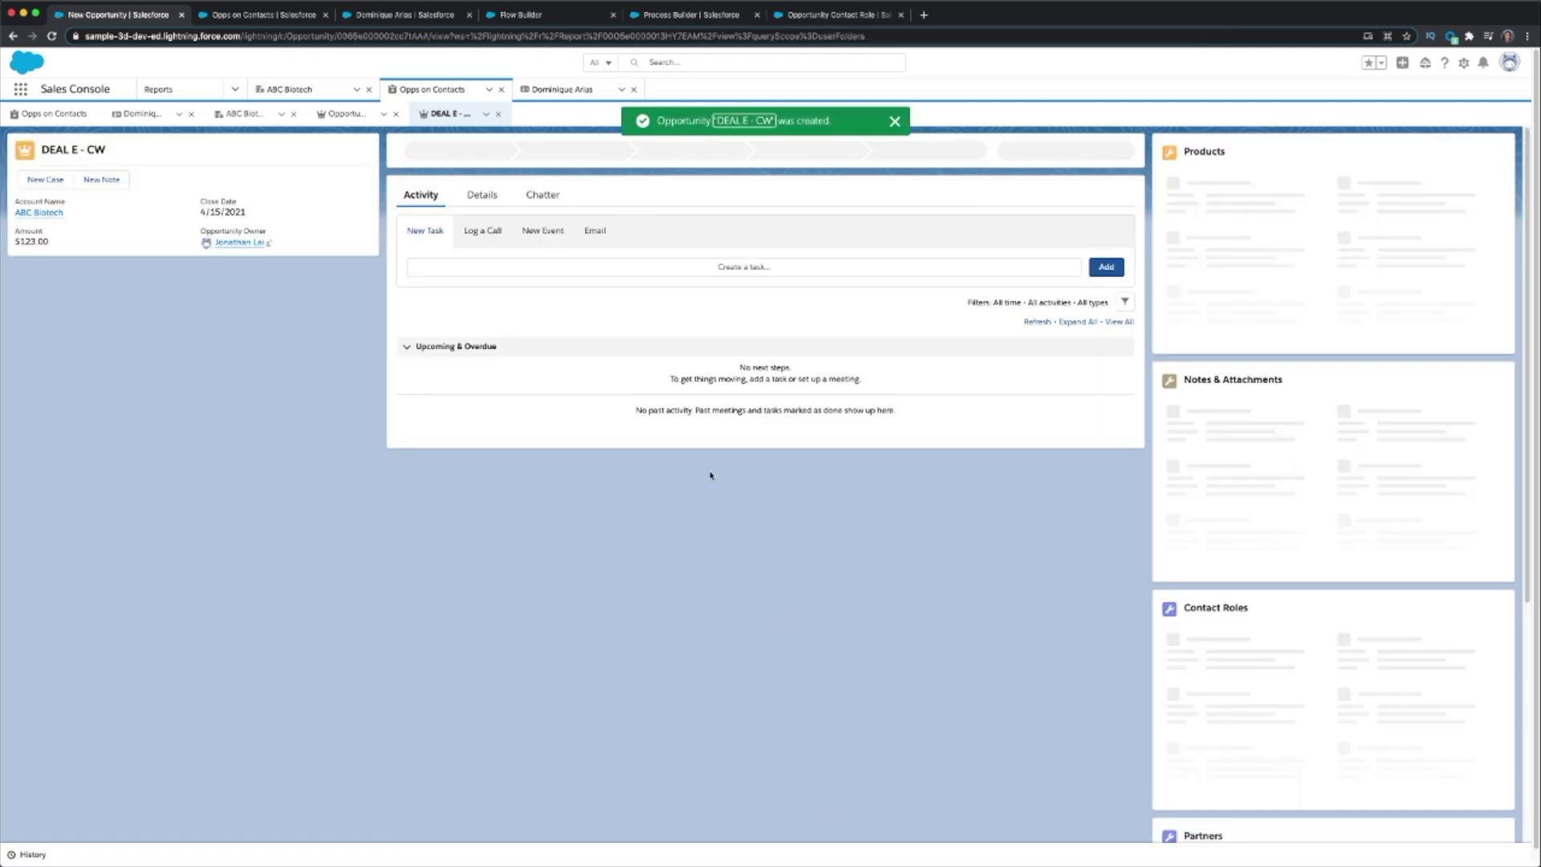
# Copy the contact's record ID from the contact record's URL.
pyautogui.click(265, 16)
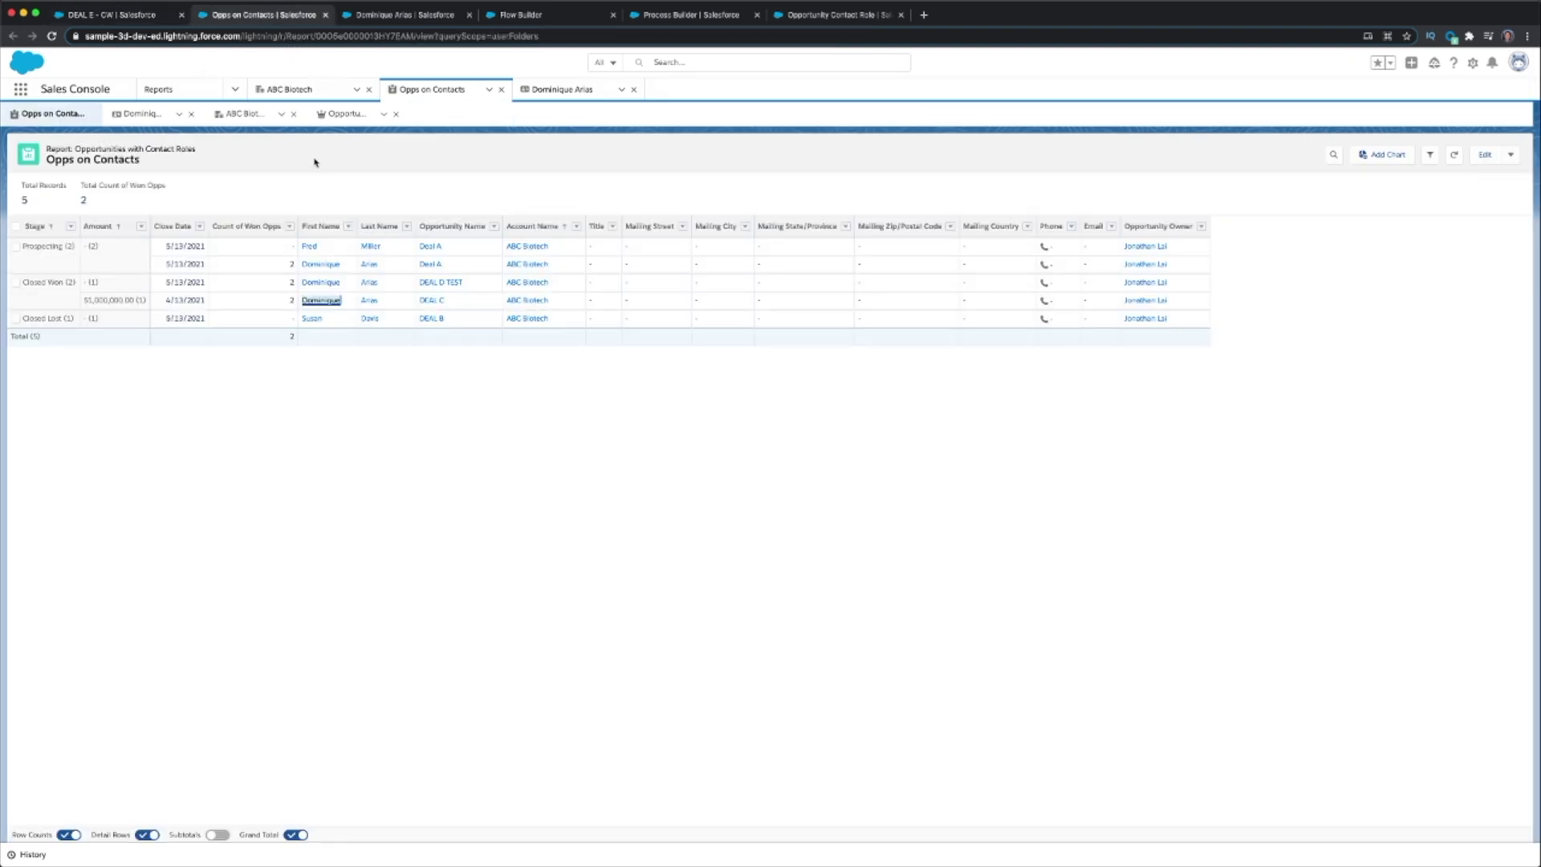
pyautogui.click(405, 14)
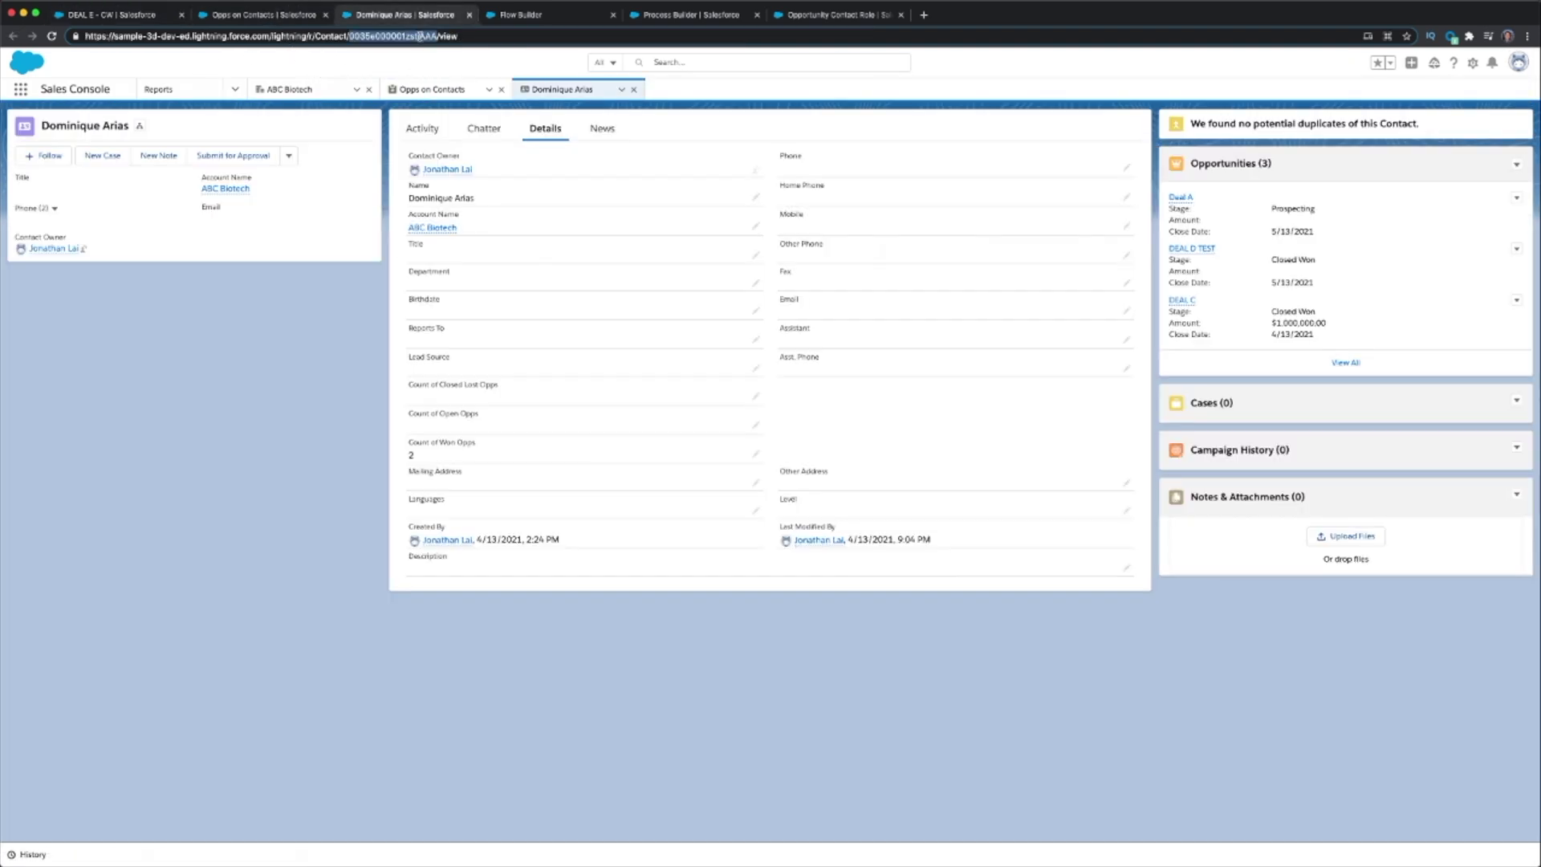
pyautogui.doubleClick(393, 36)
# Debug-run Count of Opps - V2 with the copied ID as curContactID, getting a total of 2.
pyautogui.click(718, 18)
pyautogui.click(588, 20)
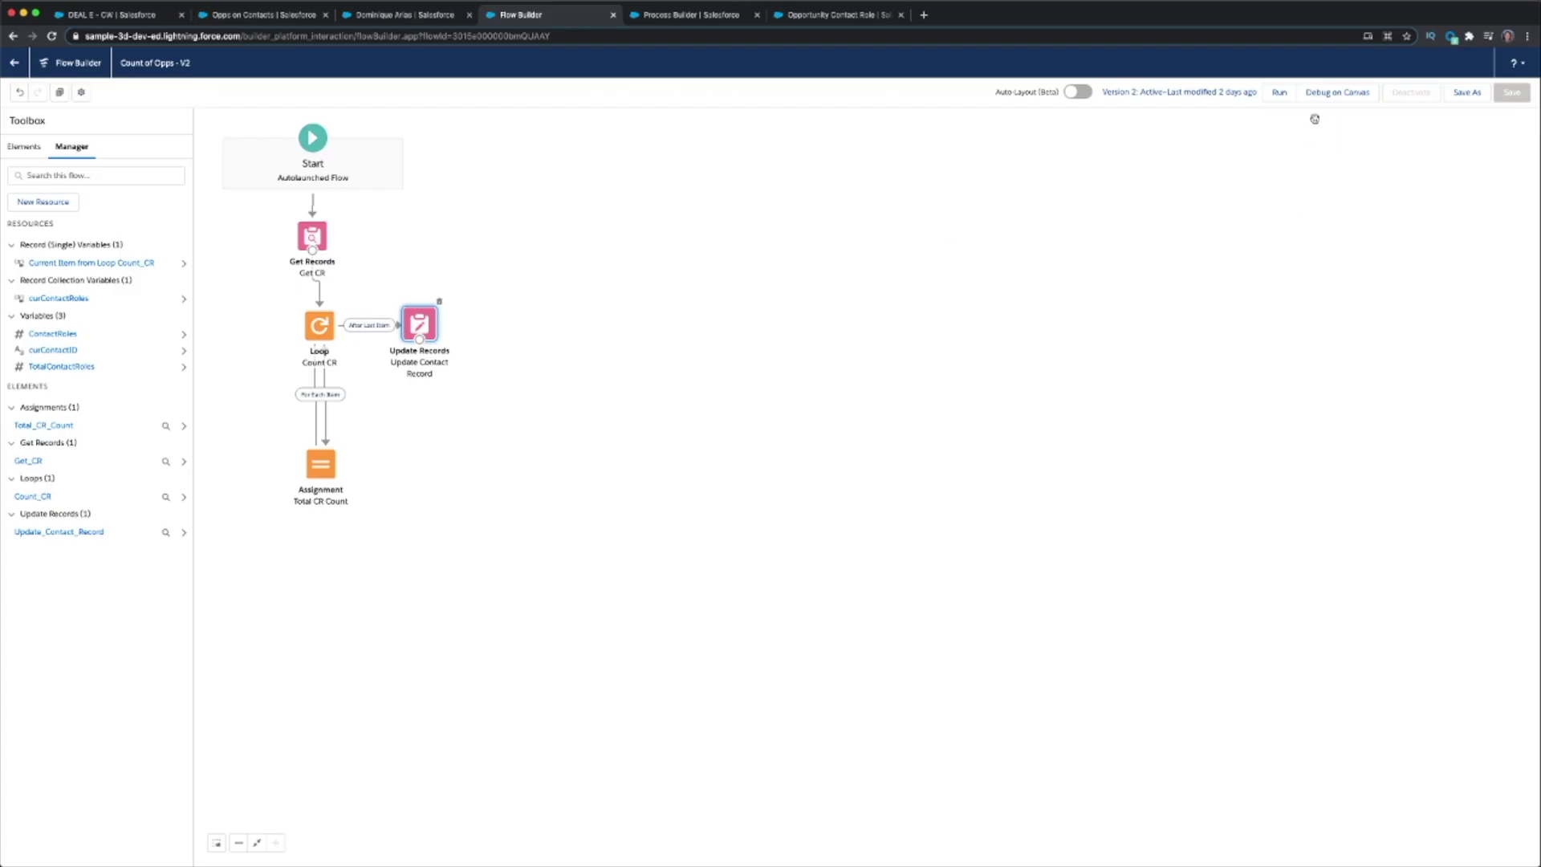
pyautogui.click(1356, 94)
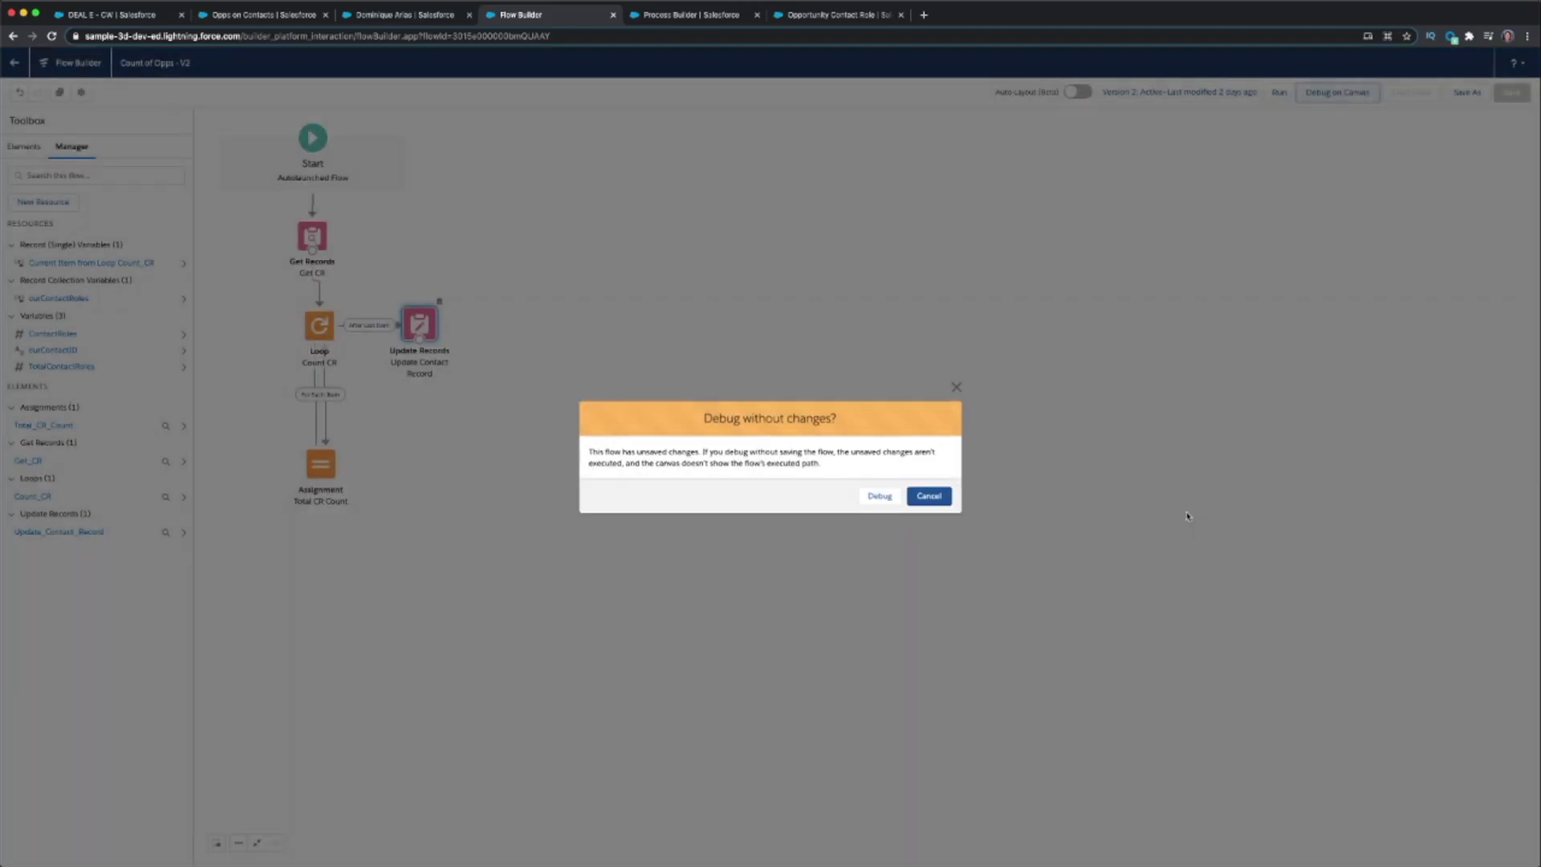
pyautogui.click(880, 496)
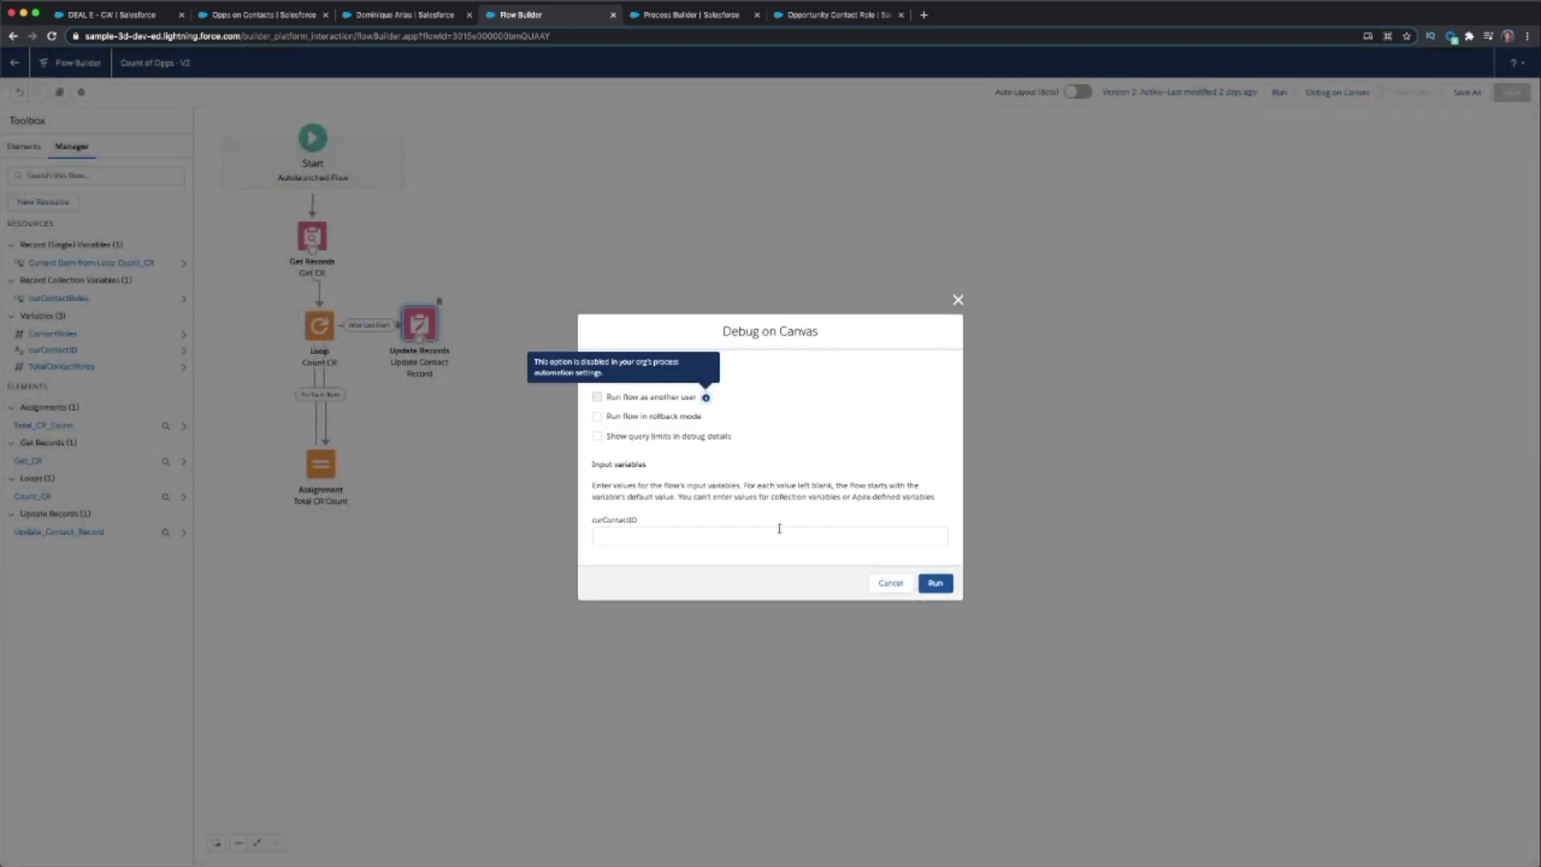
pyautogui.click(781, 528)
pyautogui.write('0035e000001ntiAAA')
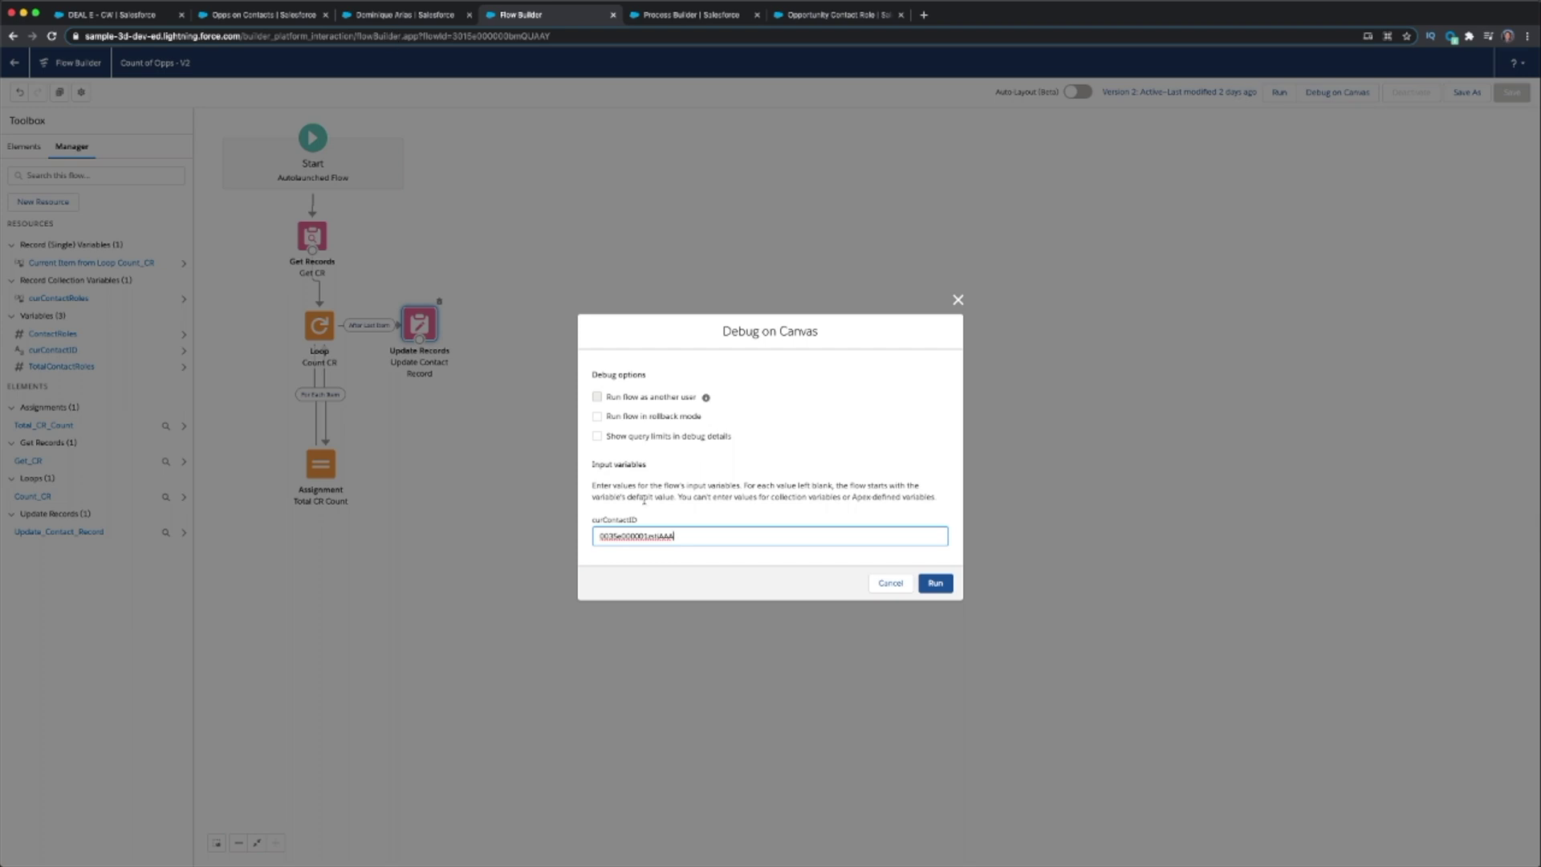
pyautogui.click(933, 584)
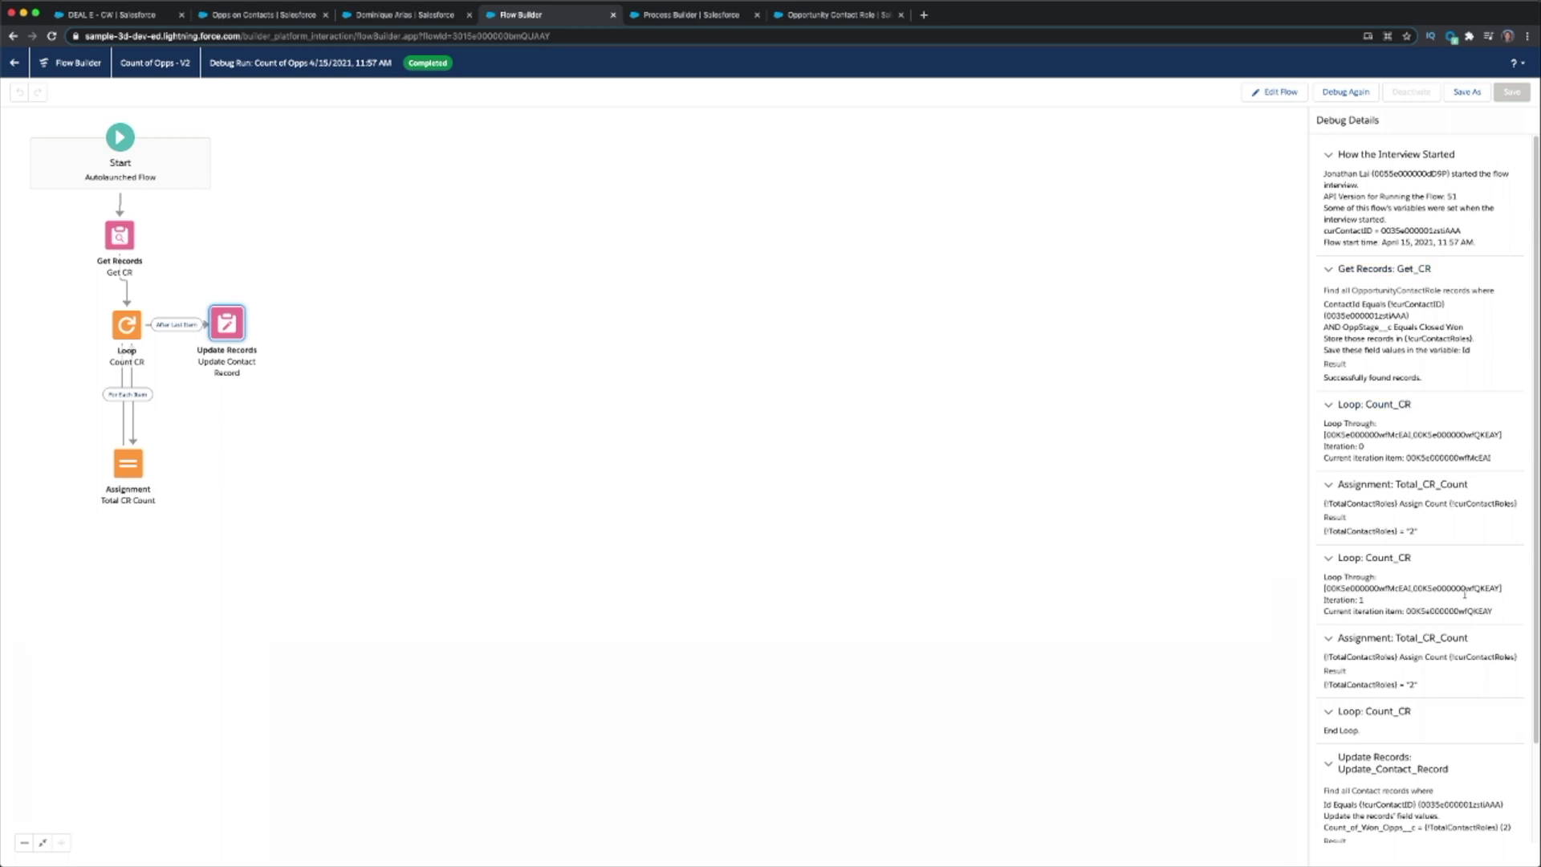
pyautogui.scroll(-2, 1454, 566)
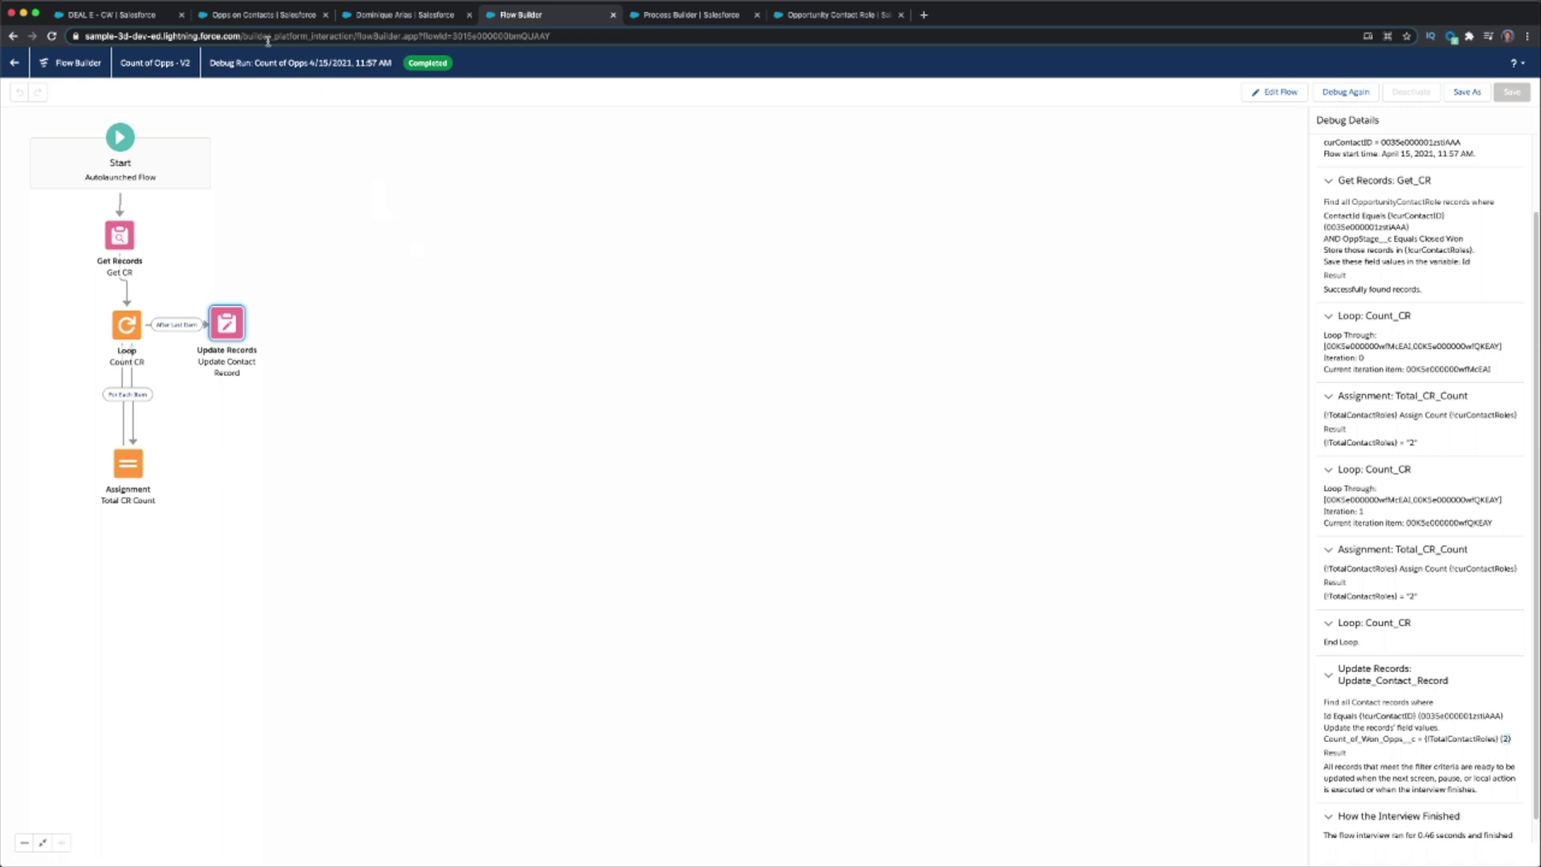
# Add the contact to DEAL E - CW's contact roles with the Business User role.
pyautogui.click(124, 16)
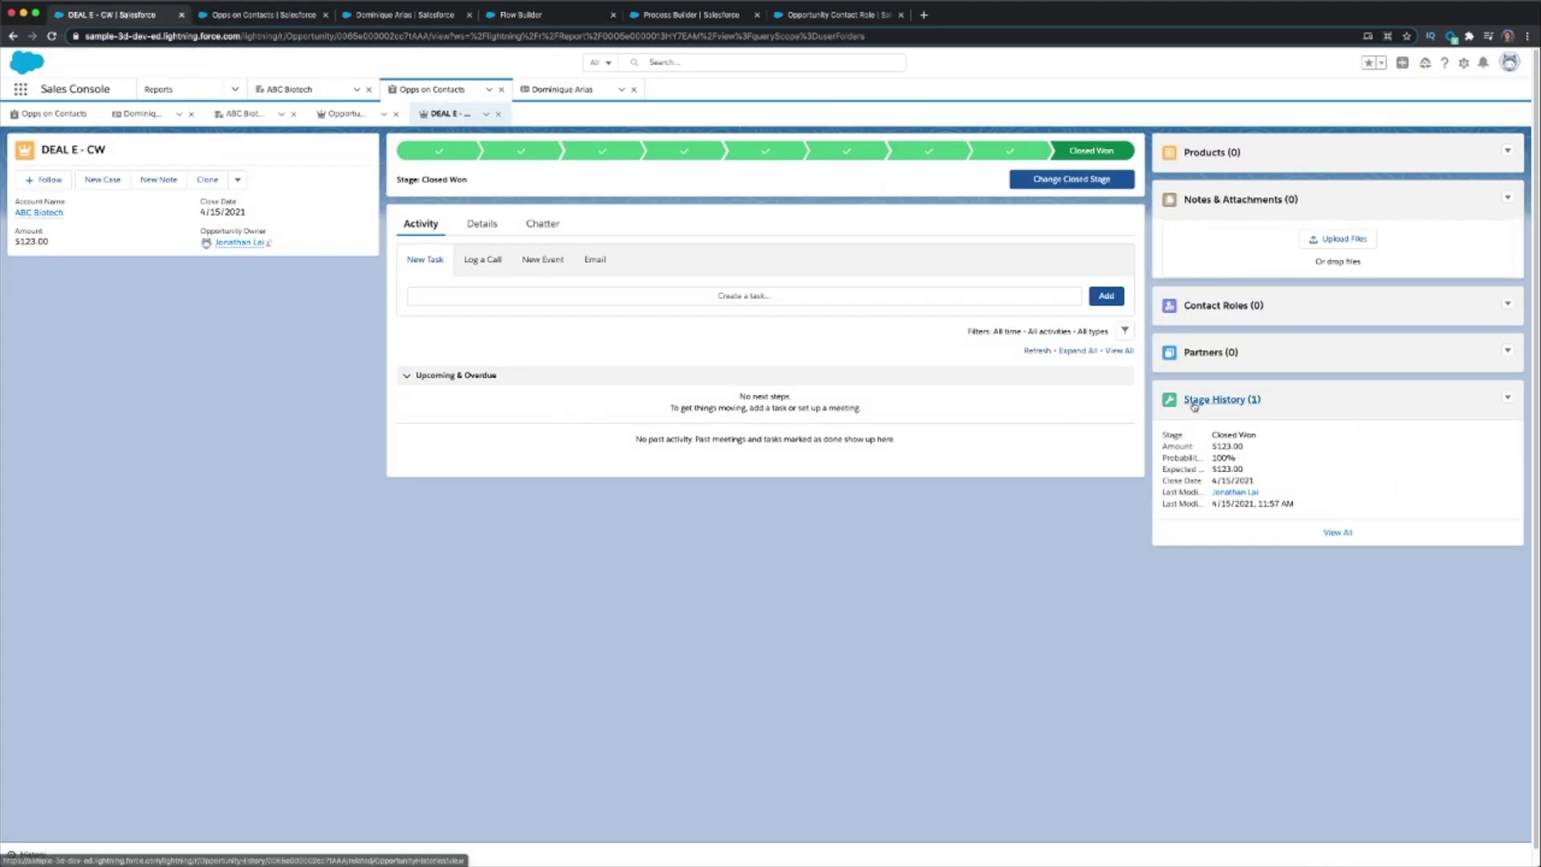
pyautogui.click(1508, 306)
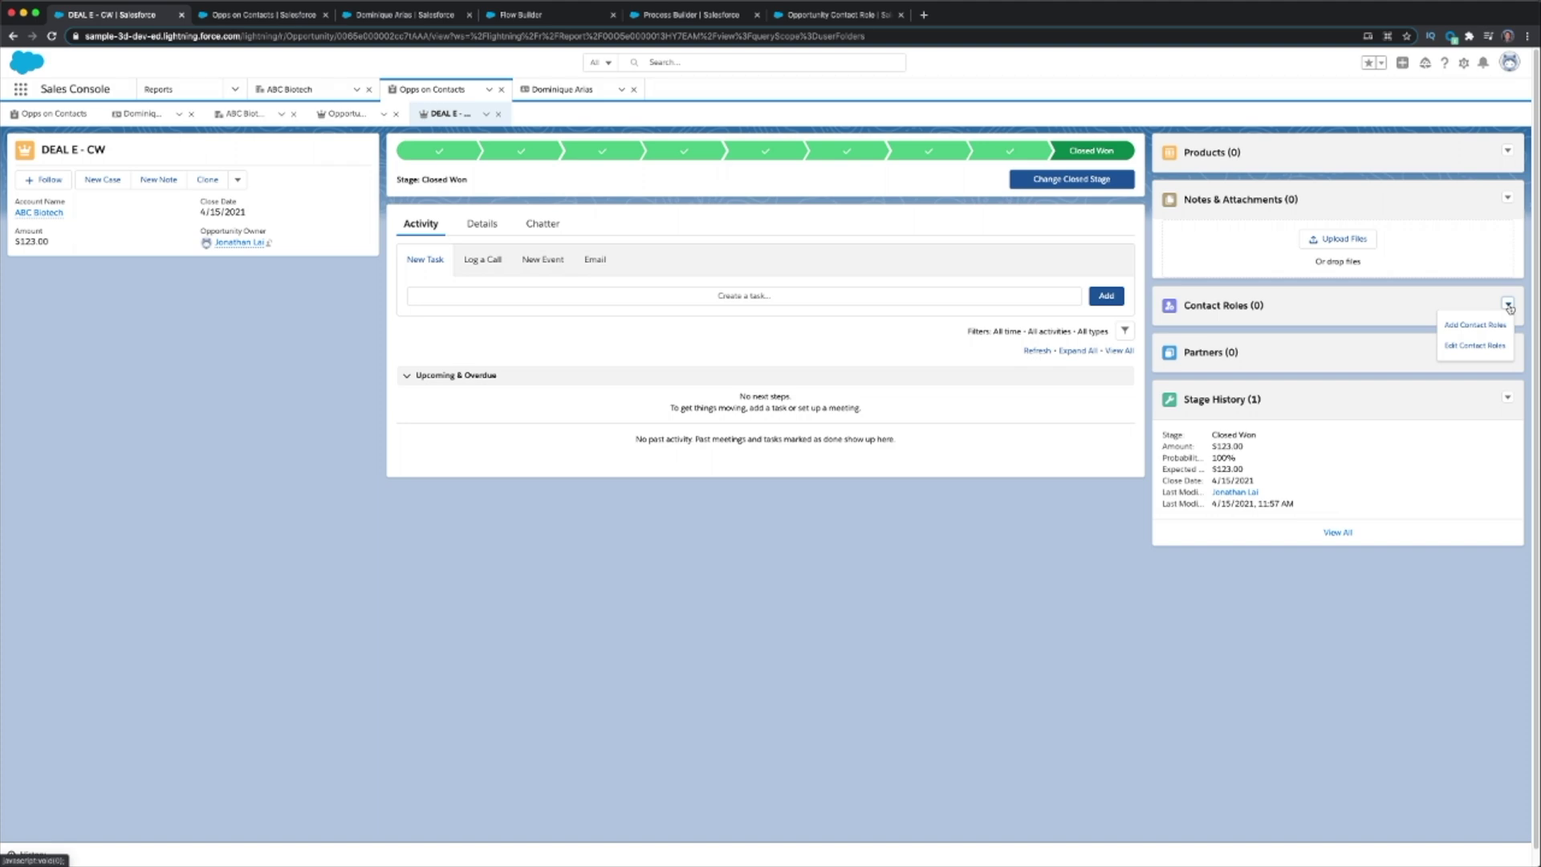
pyautogui.click(1491, 322)
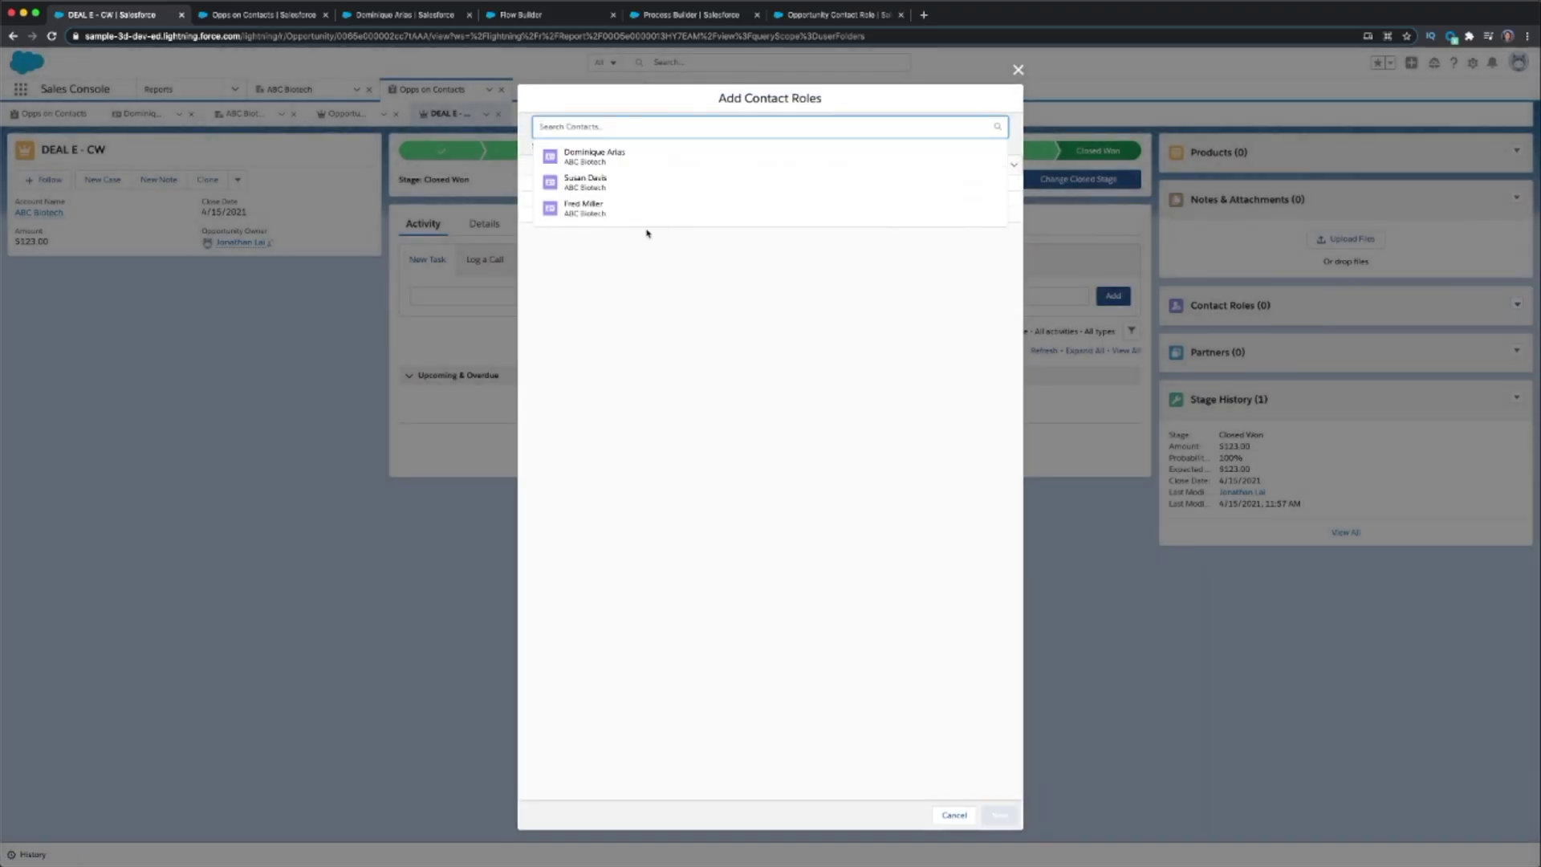
pyautogui.click(596, 160)
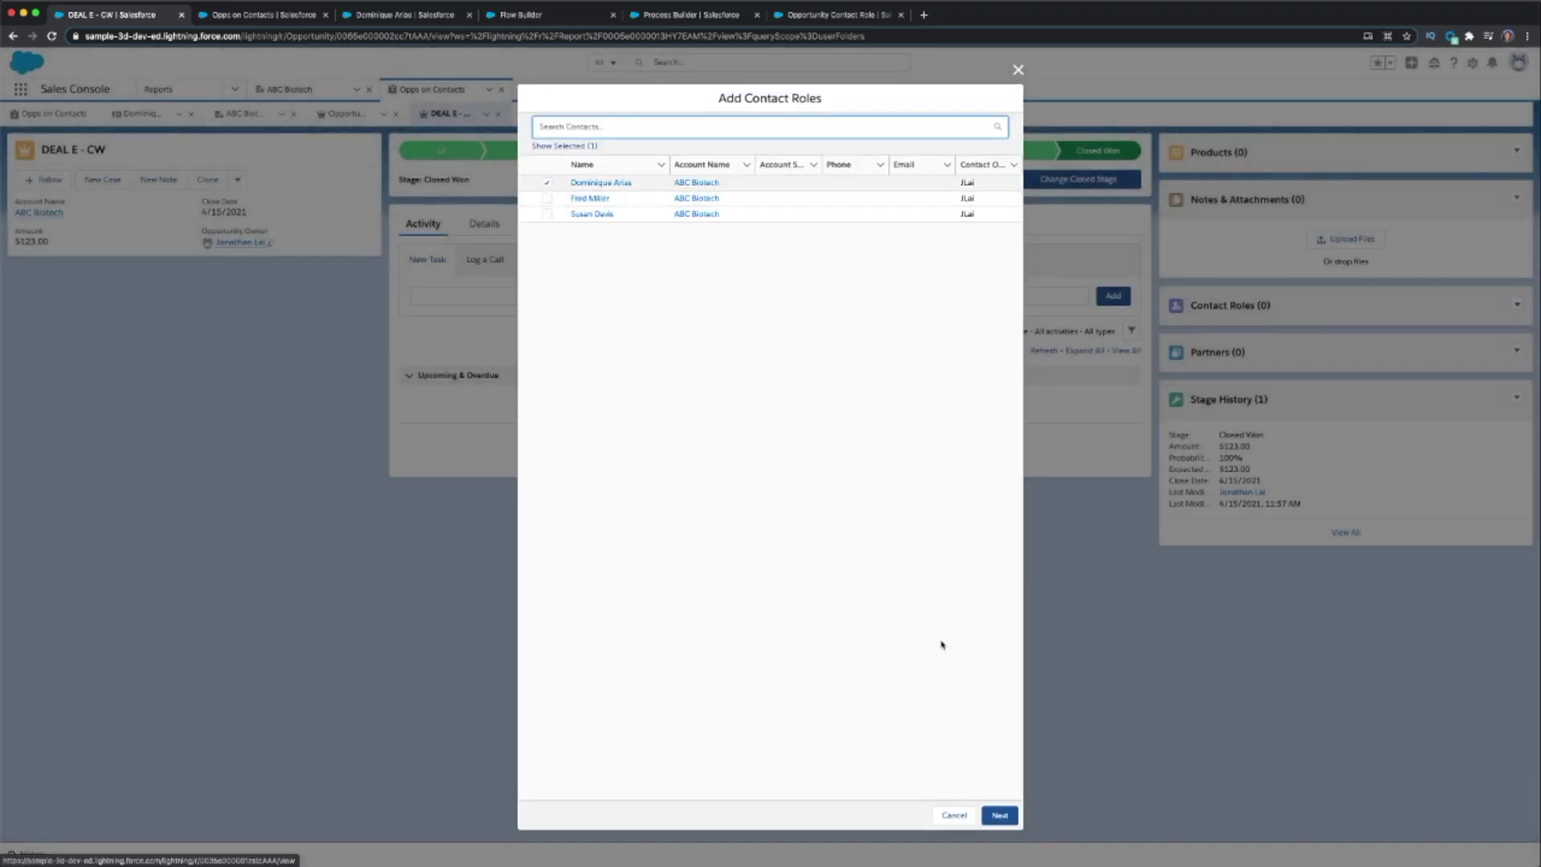
pyautogui.click(999, 814)
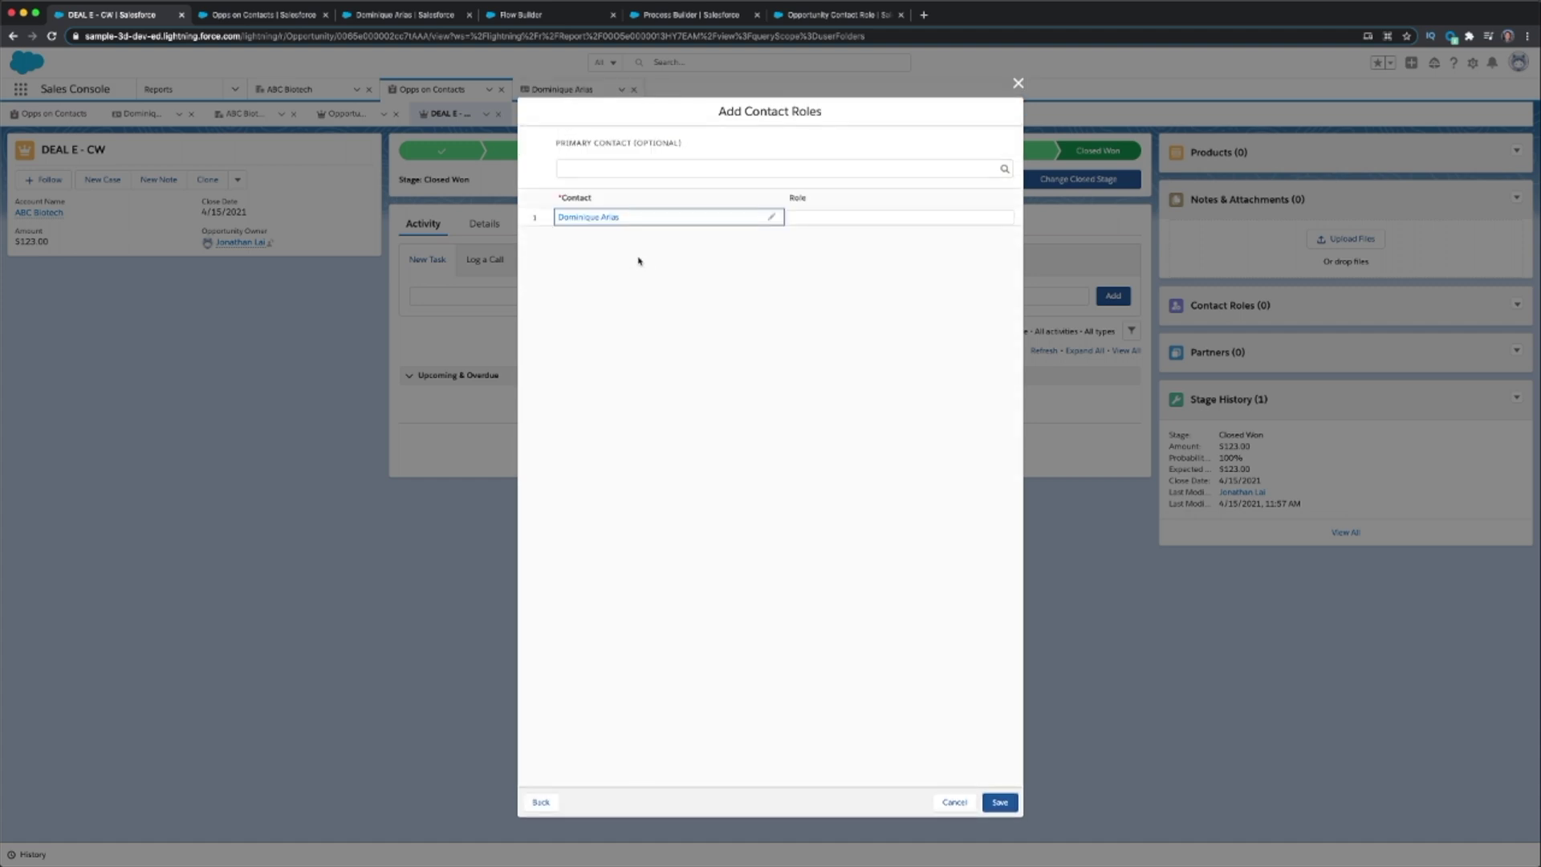
pyautogui.click(843, 220)
pyautogui.click(928, 224)
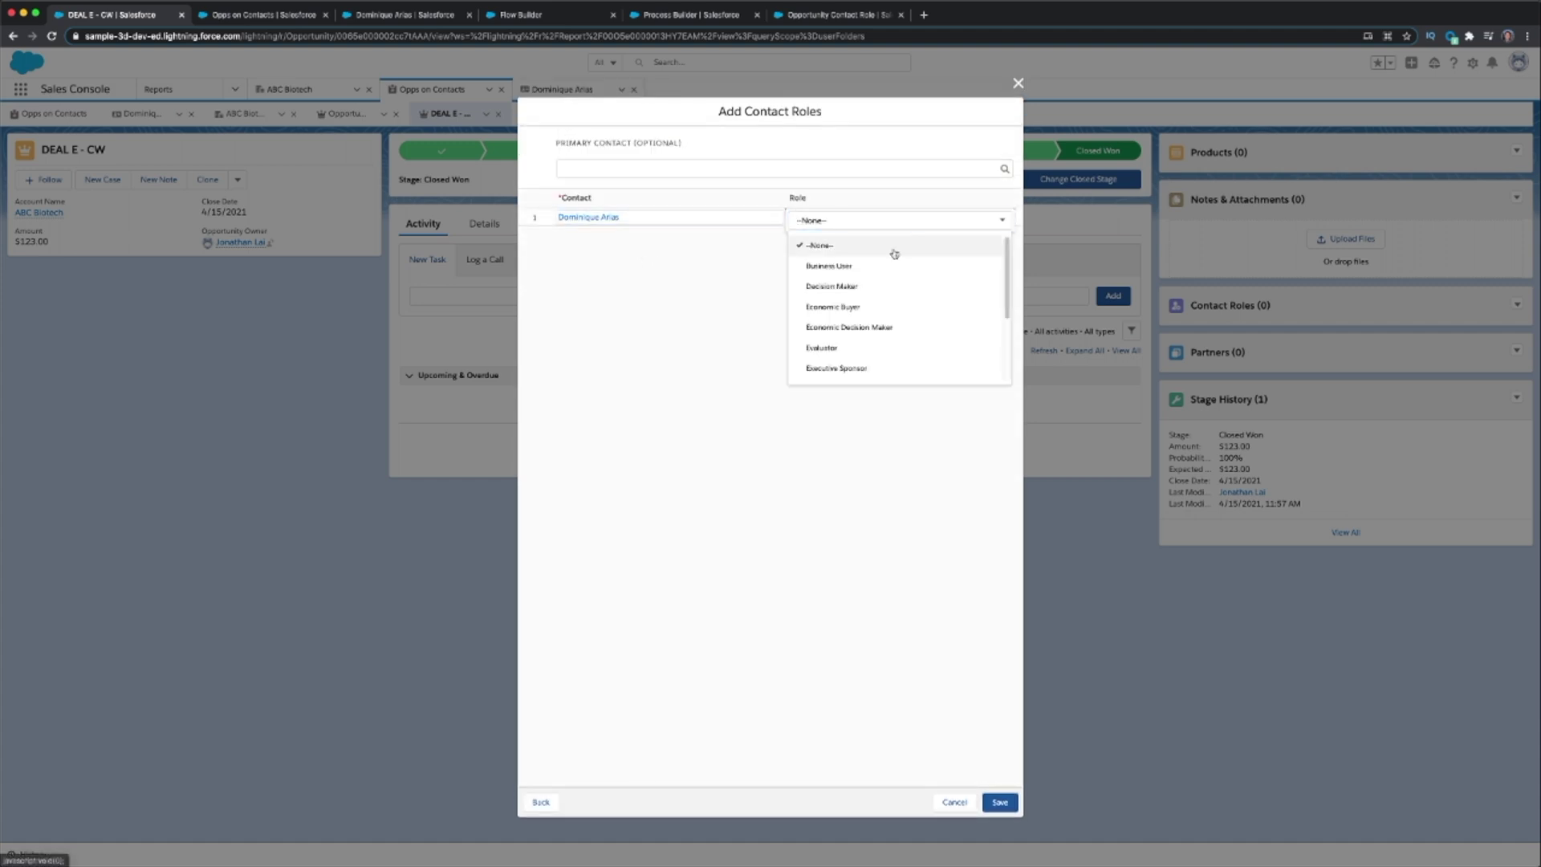
pyautogui.click(888, 265)
pyautogui.click(999, 802)
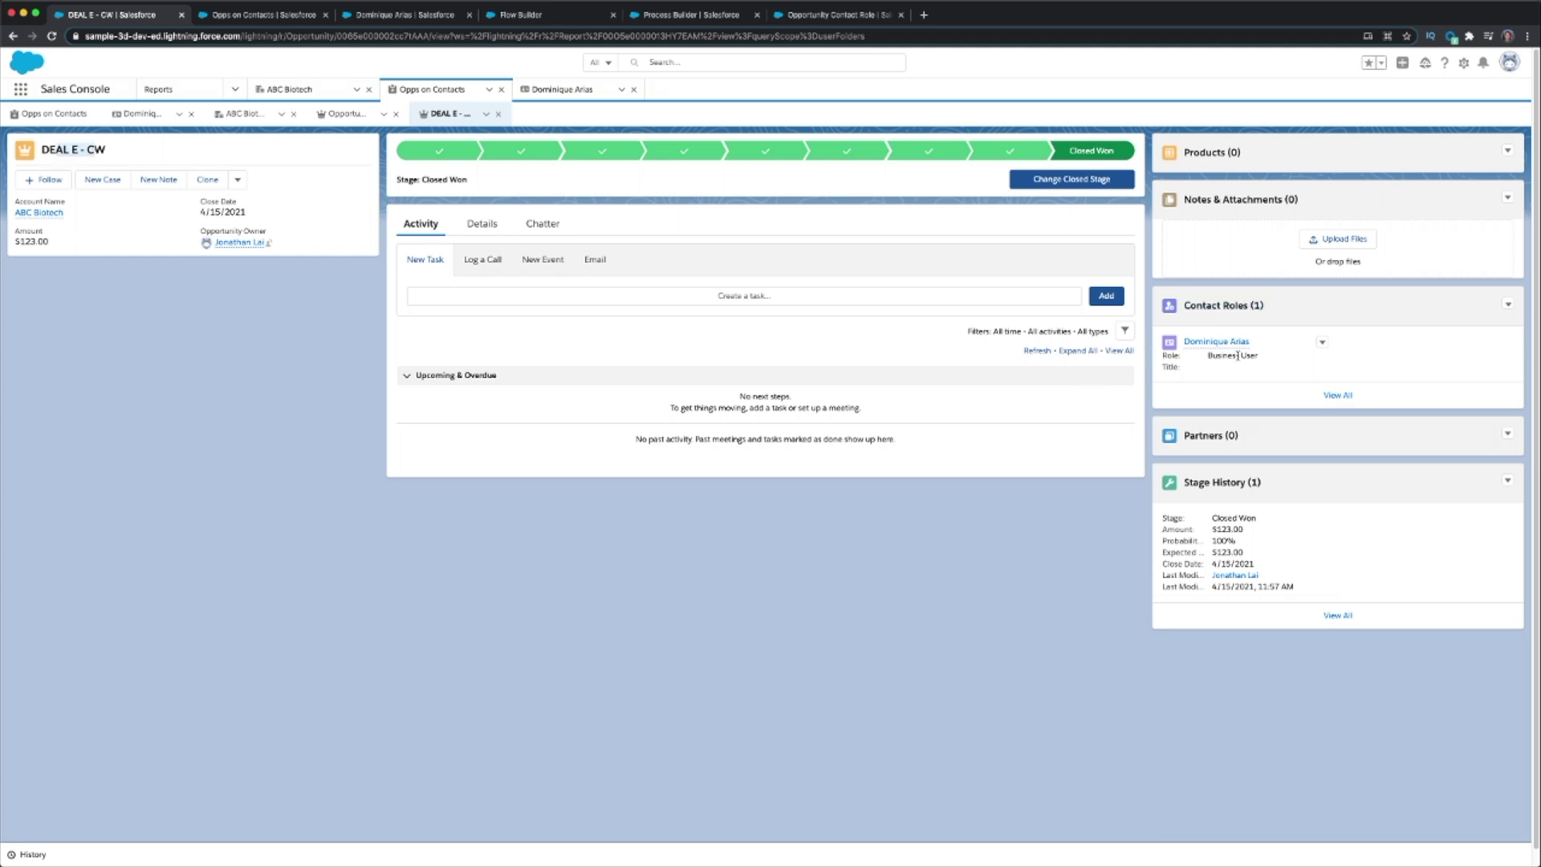
# Debug the flow again with the same curContactID and confirm the new total of 3.
pyautogui.moveTo(1226, 347)
pyautogui.click(529, 14)
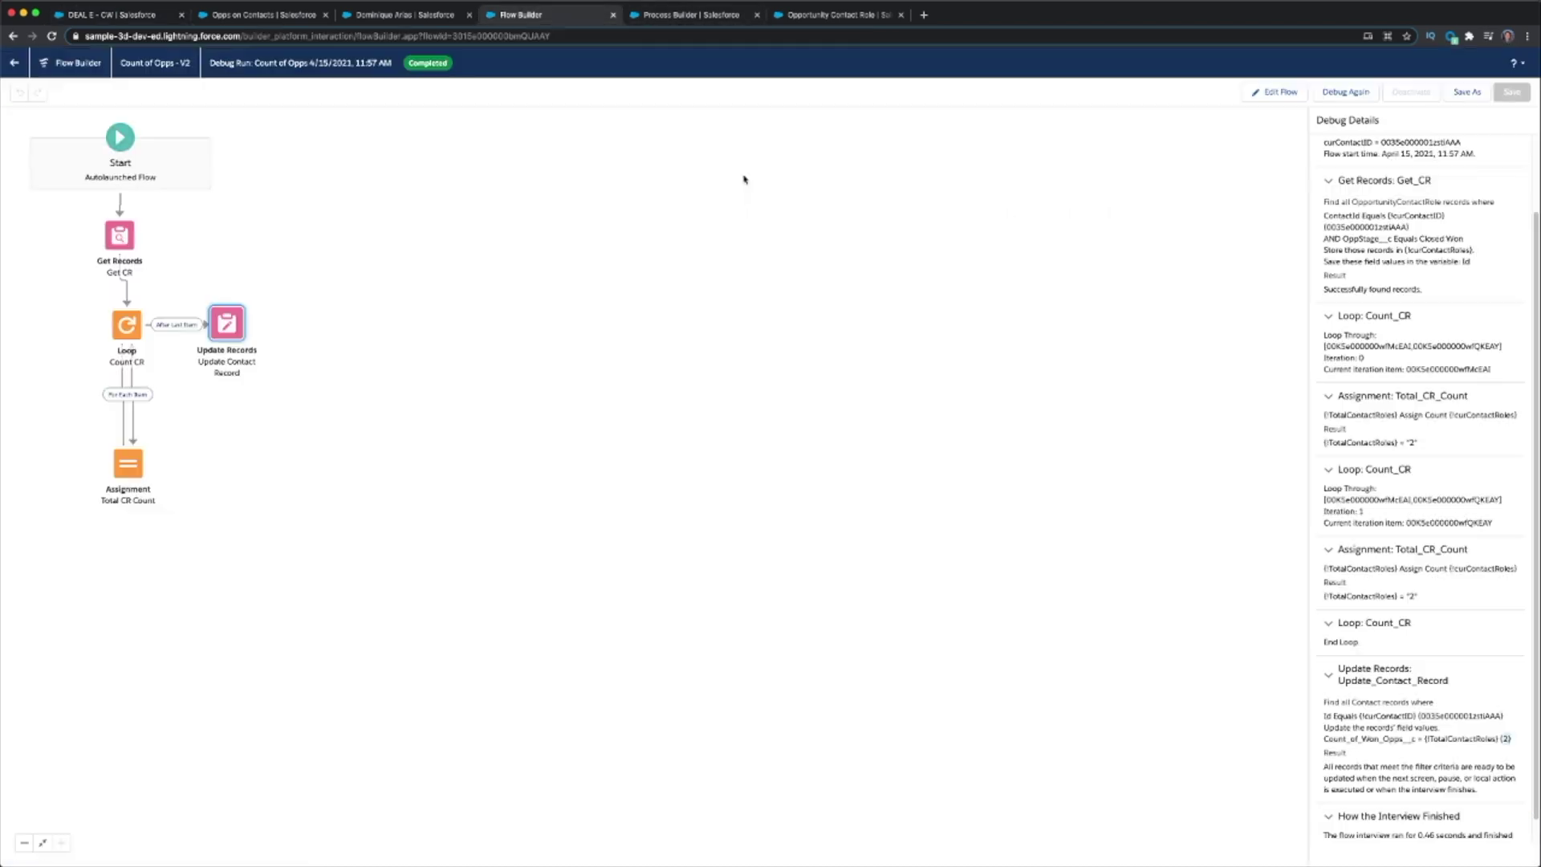
pyautogui.click(1356, 92)
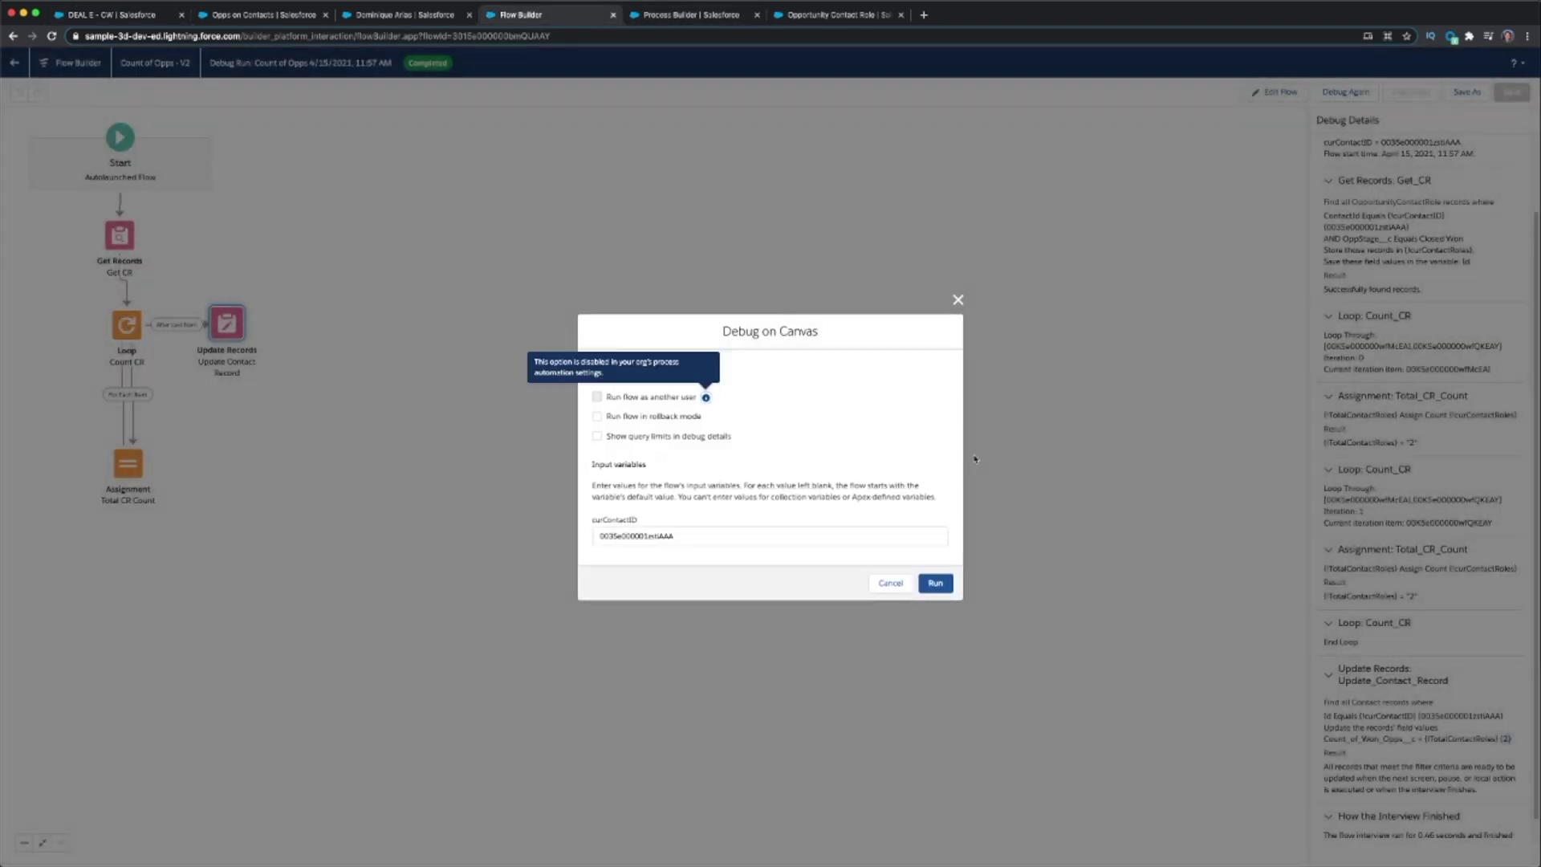
pyautogui.click(936, 583)
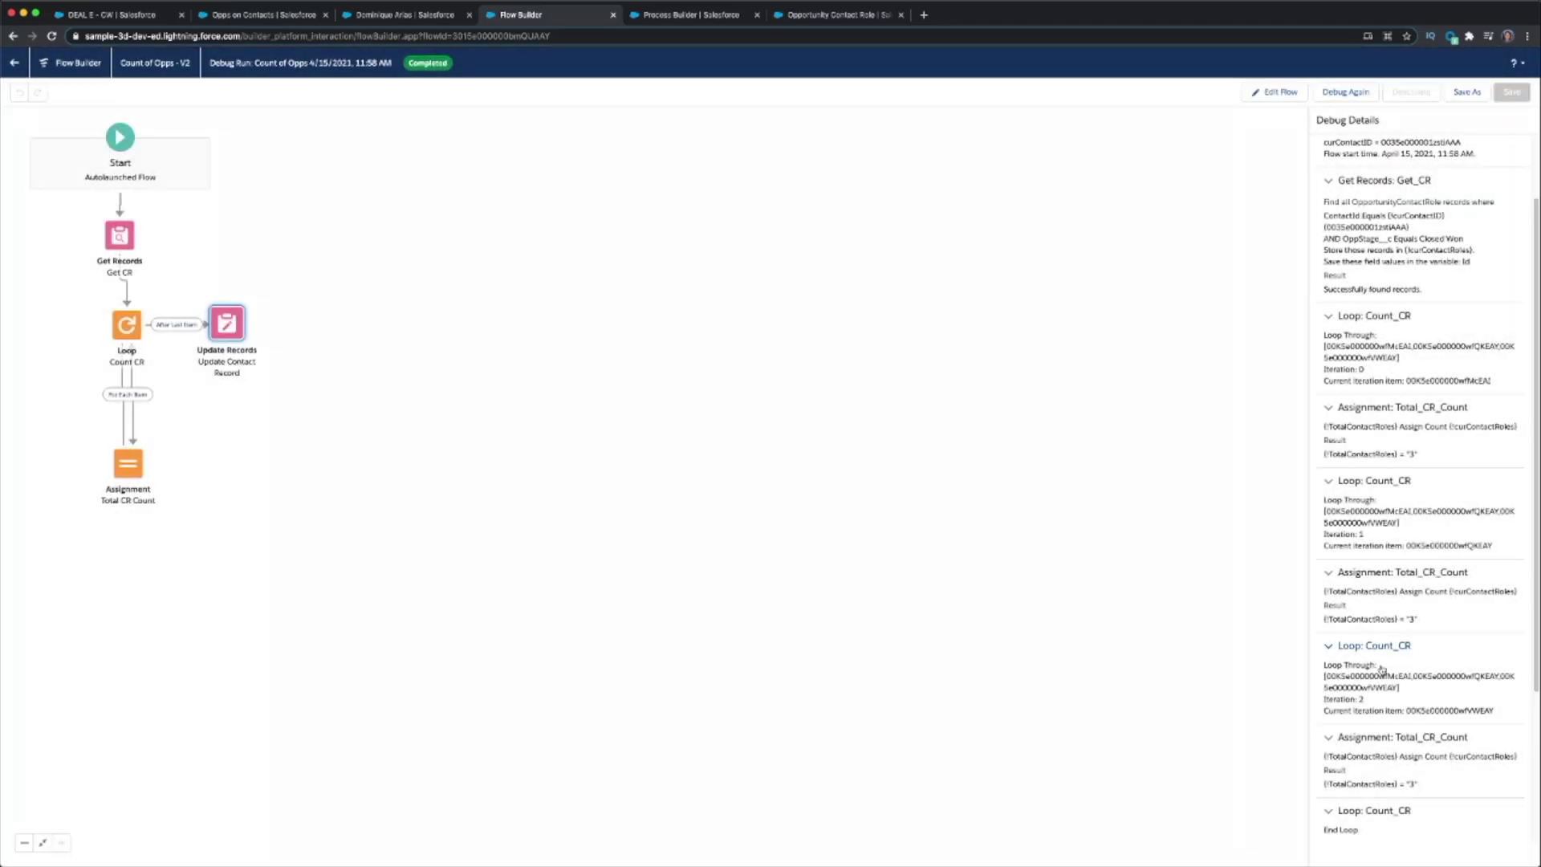
pyautogui.moveTo(1426, 784); pyautogui.dragTo(1368, 784)
pyautogui.click(402, 16)
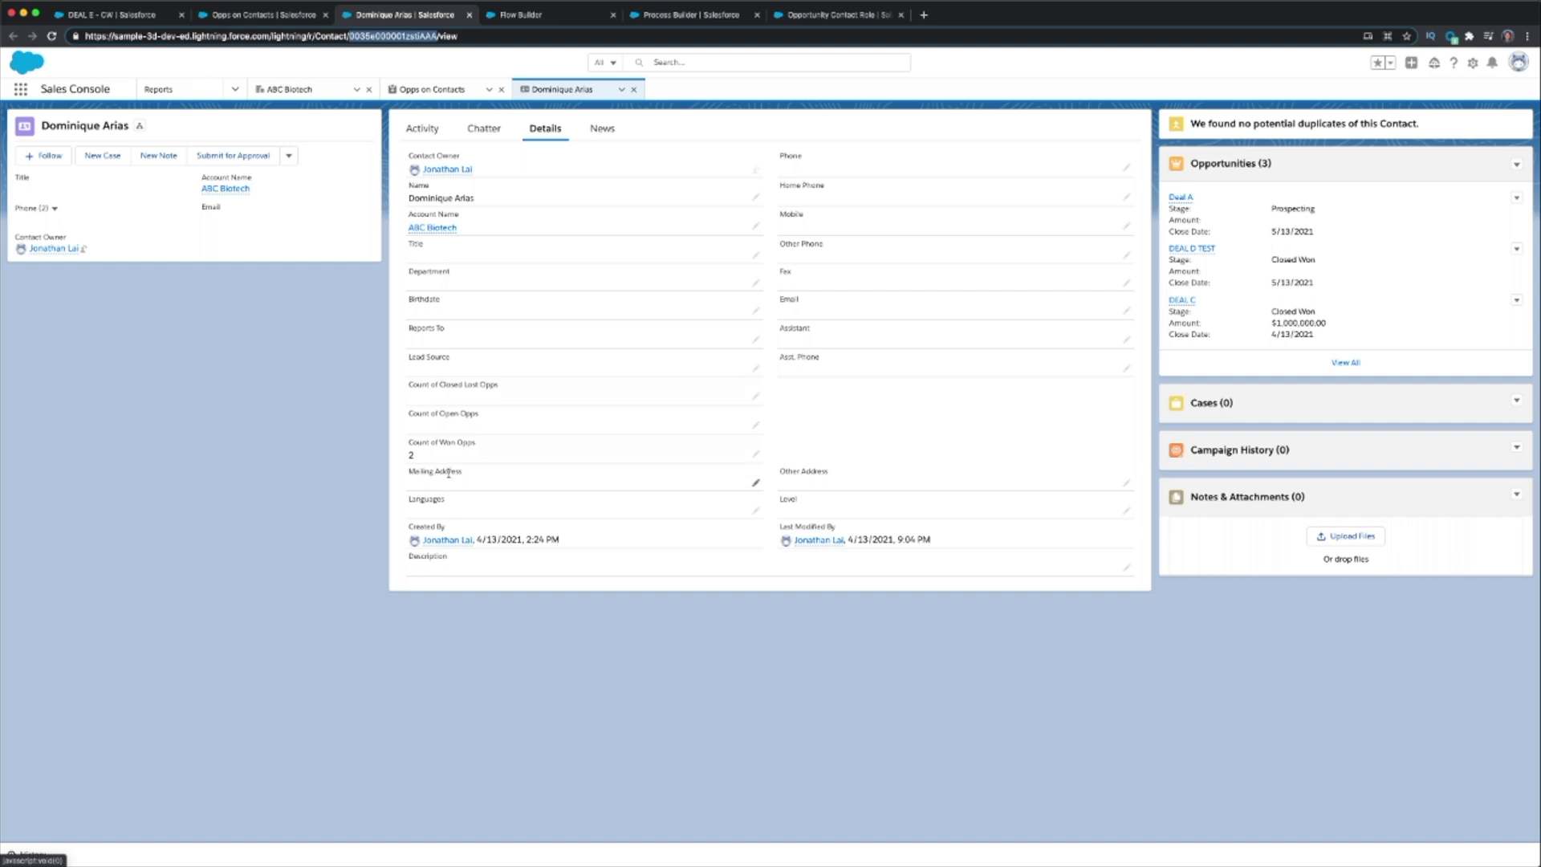
# Reload the contact record and review the Get CR element's ContactId and Closed Won filters.
pyautogui.press('super+r')
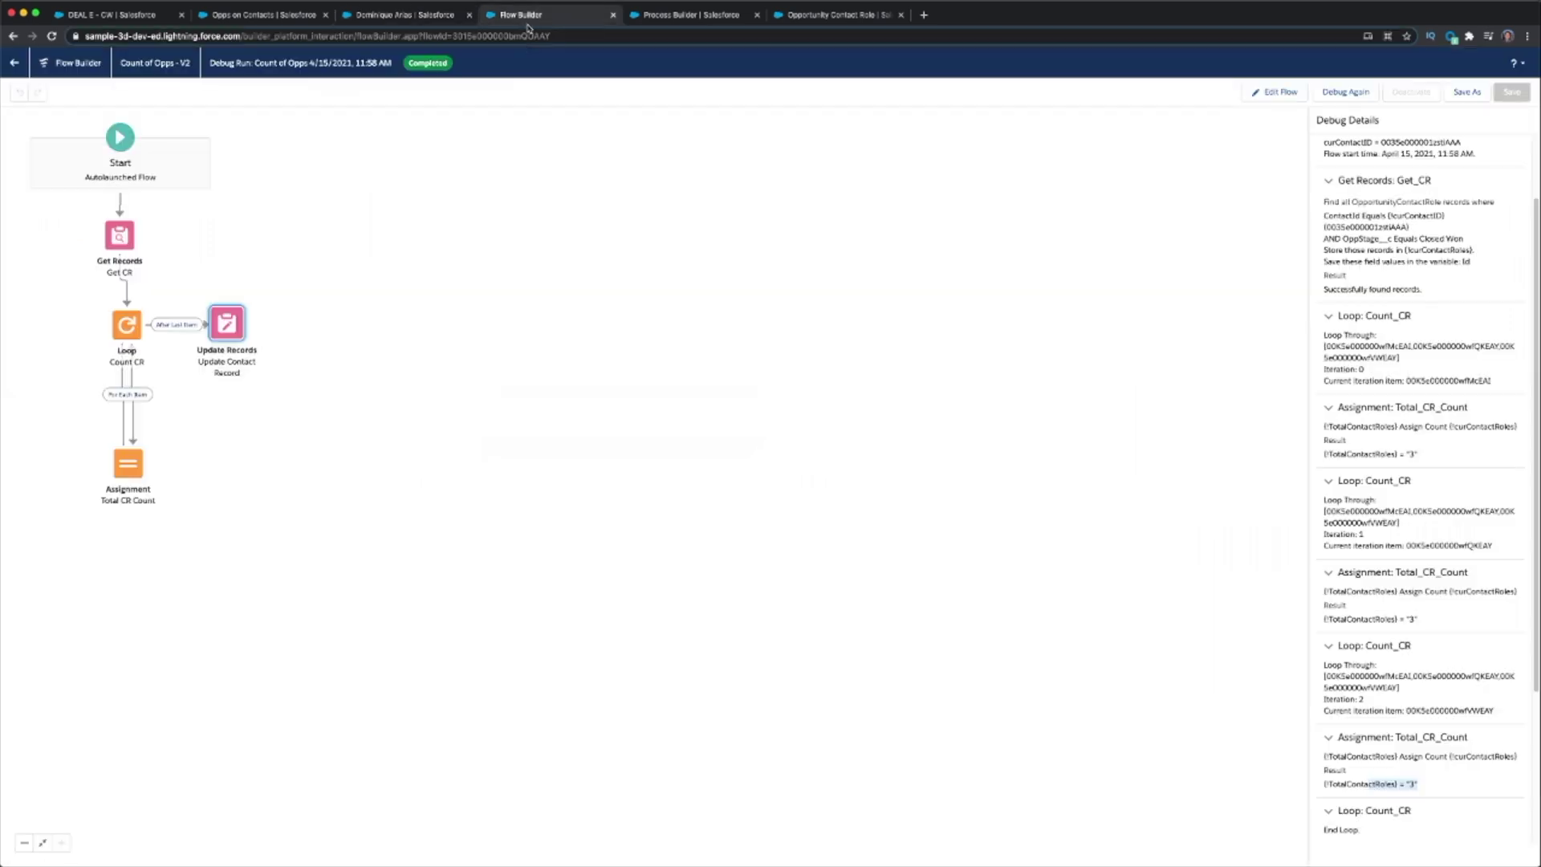
pyautogui.click(526, 18)
pyautogui.click(120, 240)
pyautogui.doubleClick(121, 241)
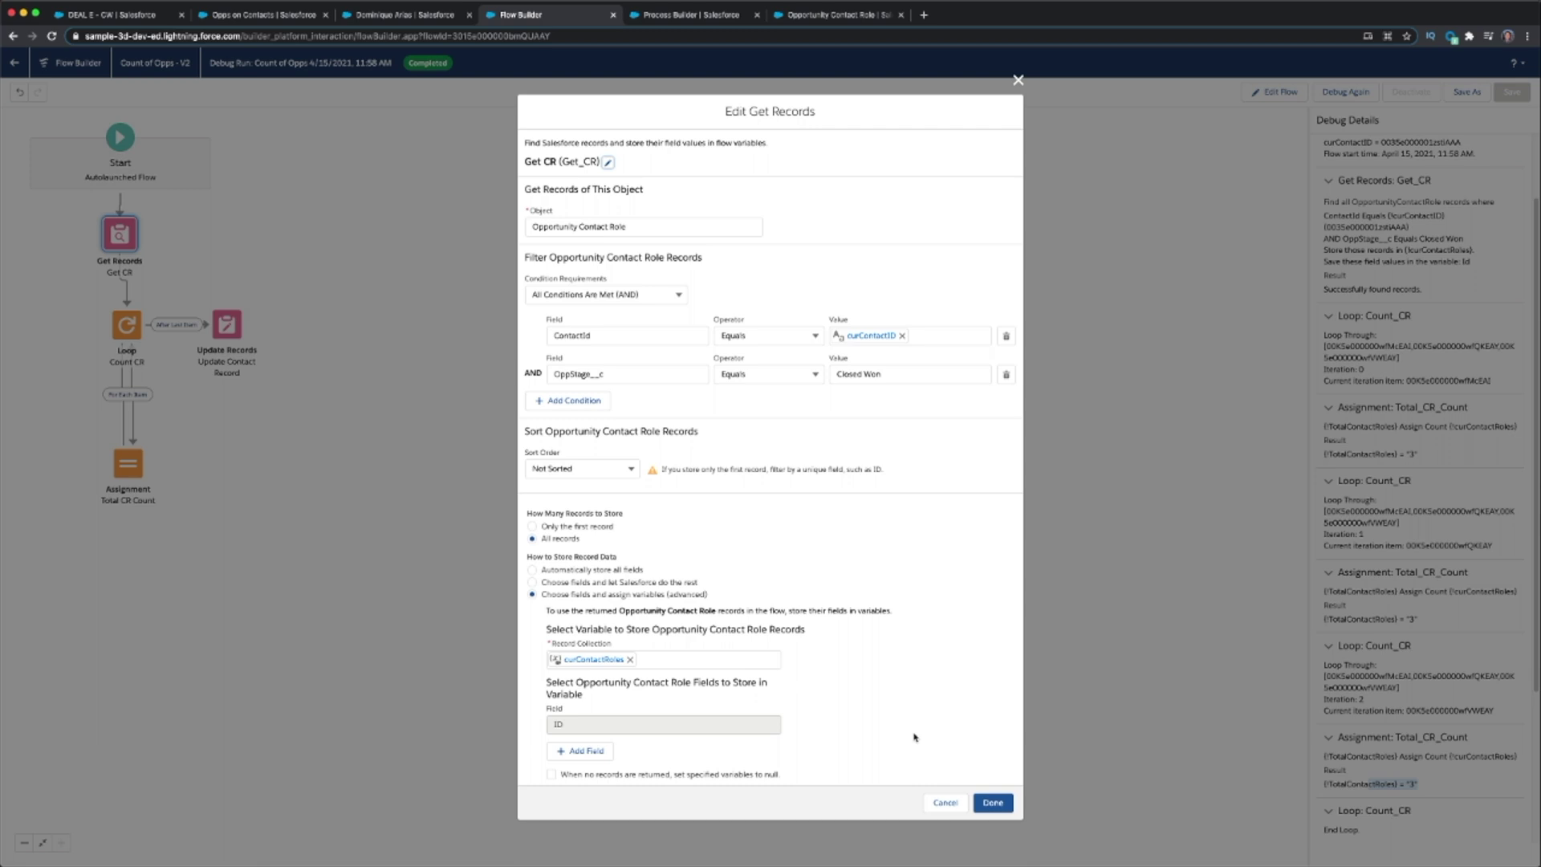
pyautogui.click(439, 17)
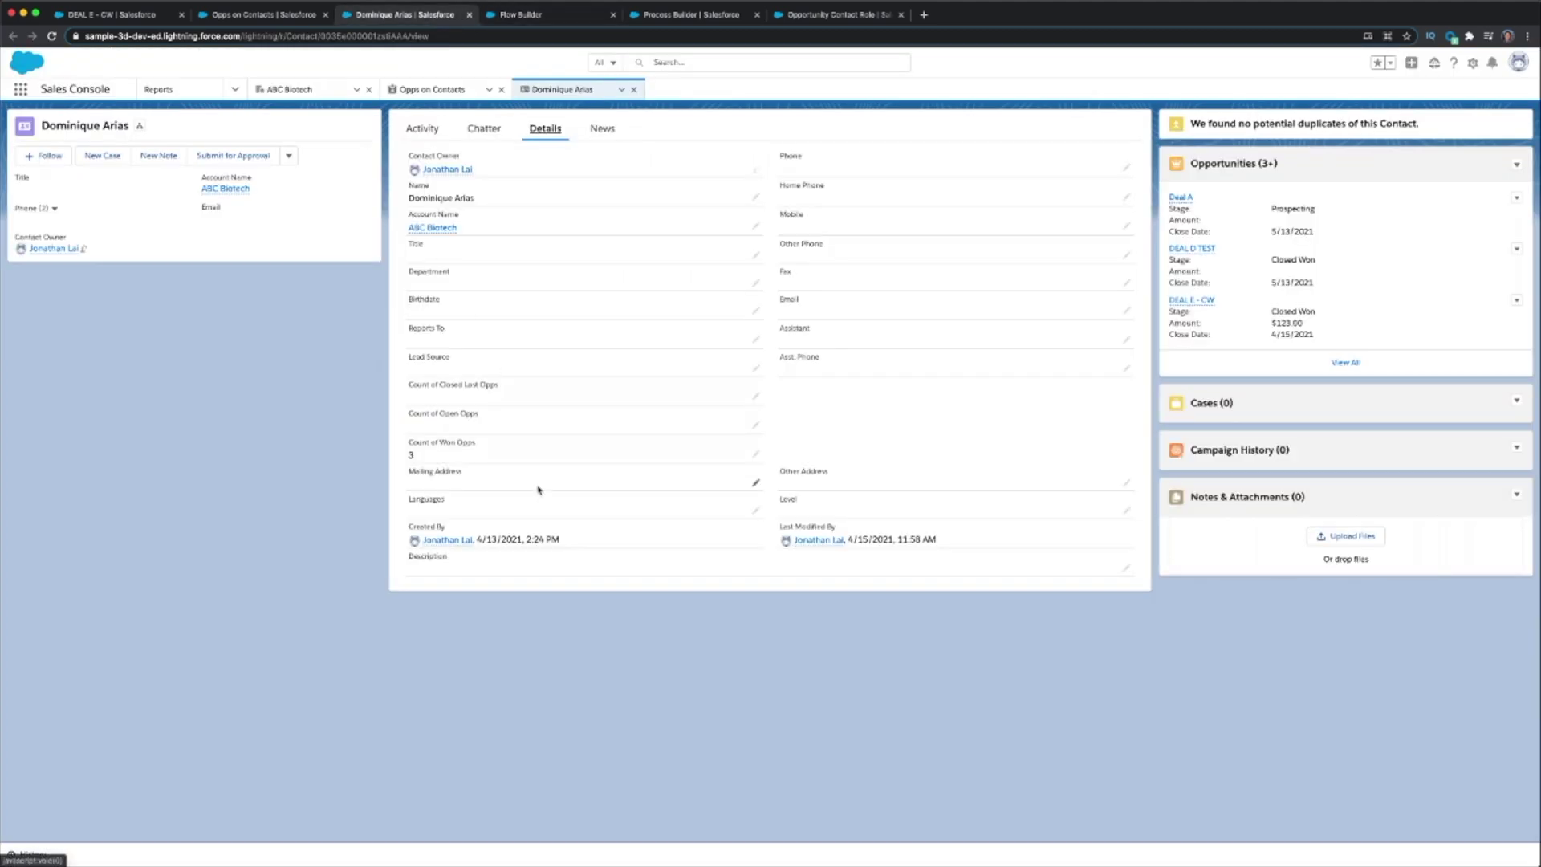